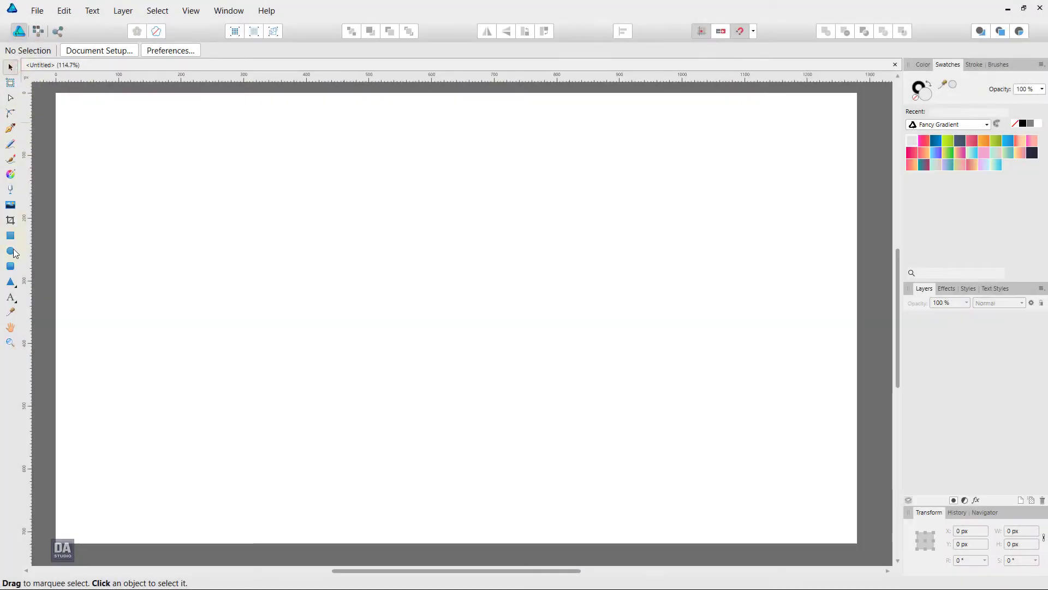
Draw a 432 px grey circle in the middle of the page.
click(11, 252)
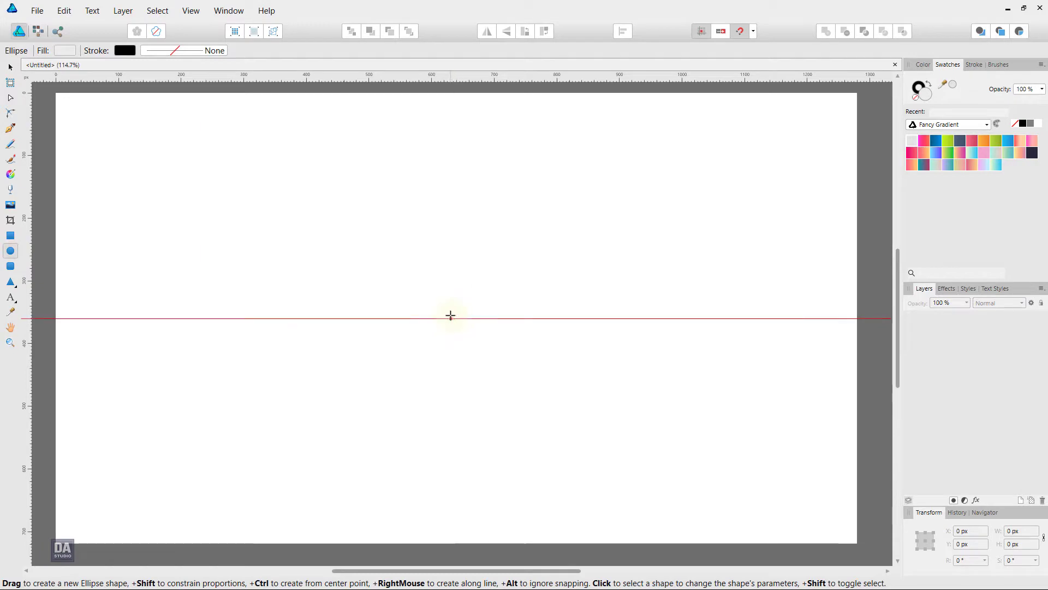
drag(458, 318, 685, 459)
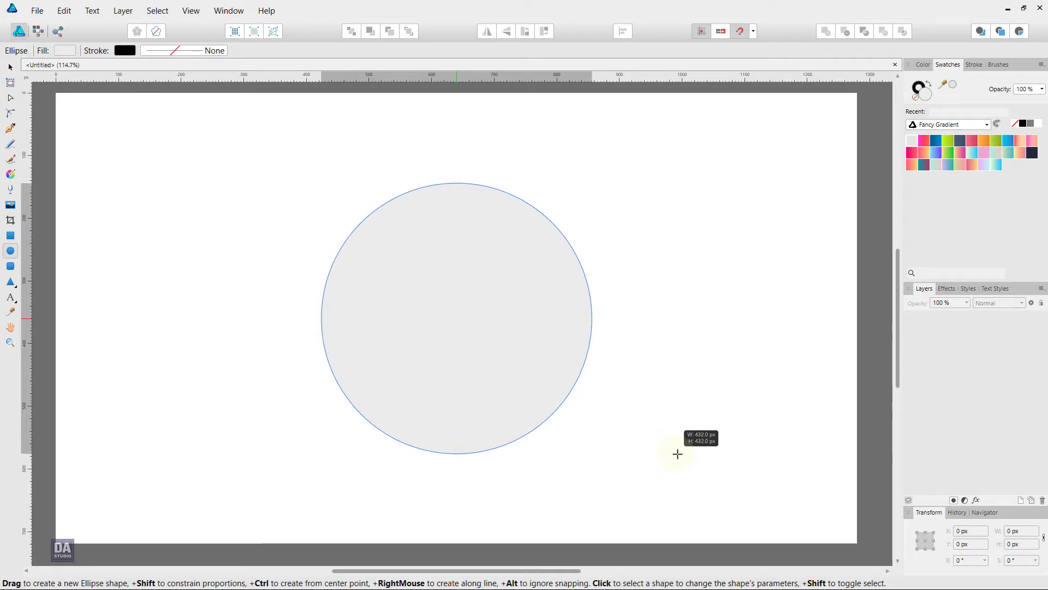
drag(685, 459, 659, 437)
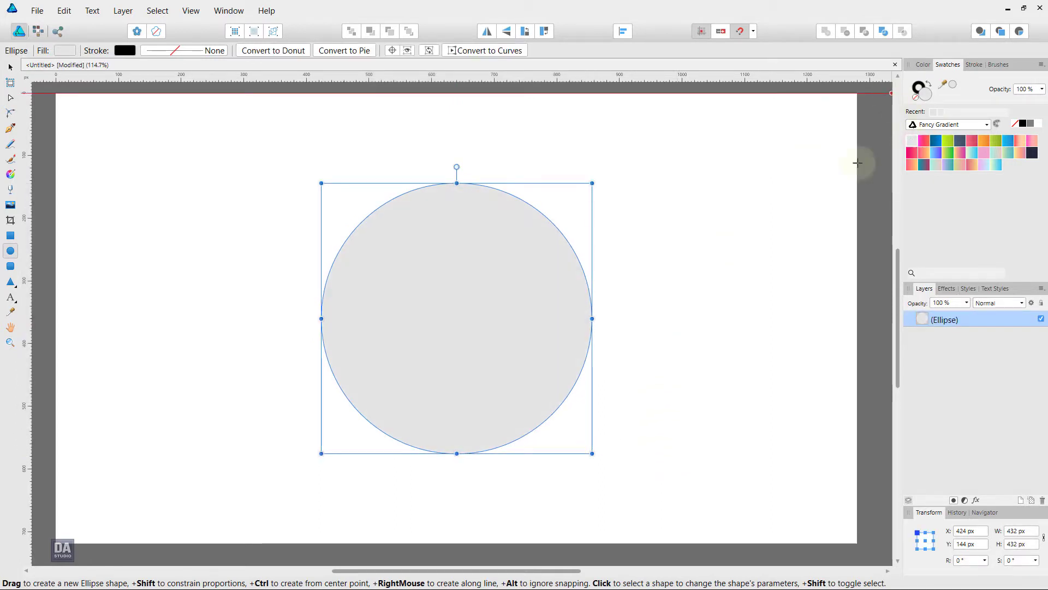
key(v)
Duplicate the circle, shrink the copy to 332 px and hide it.
click(630, 301)
click(545, 316)
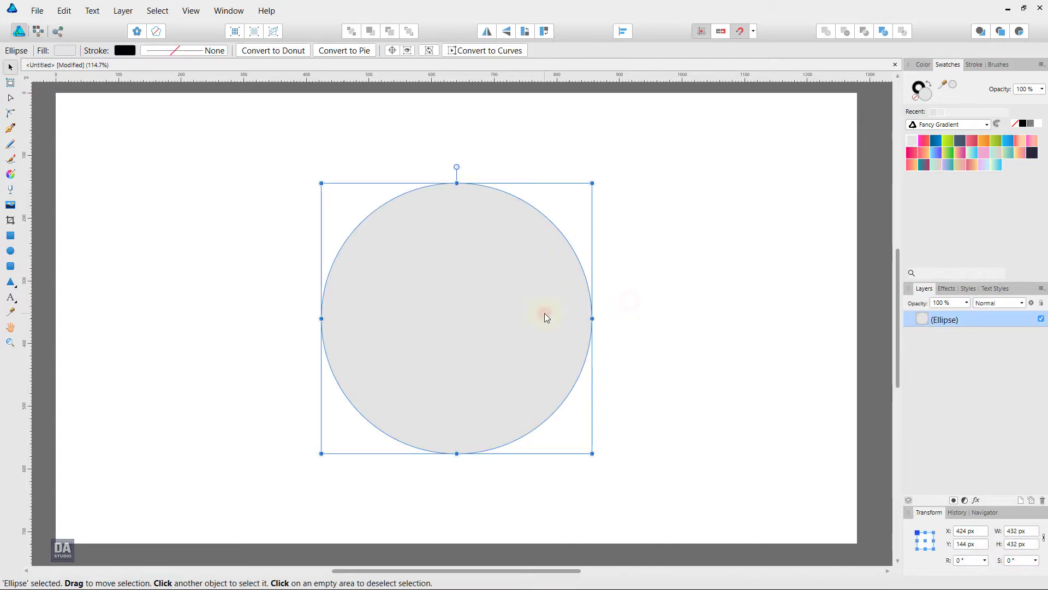
right_click(995, 321)
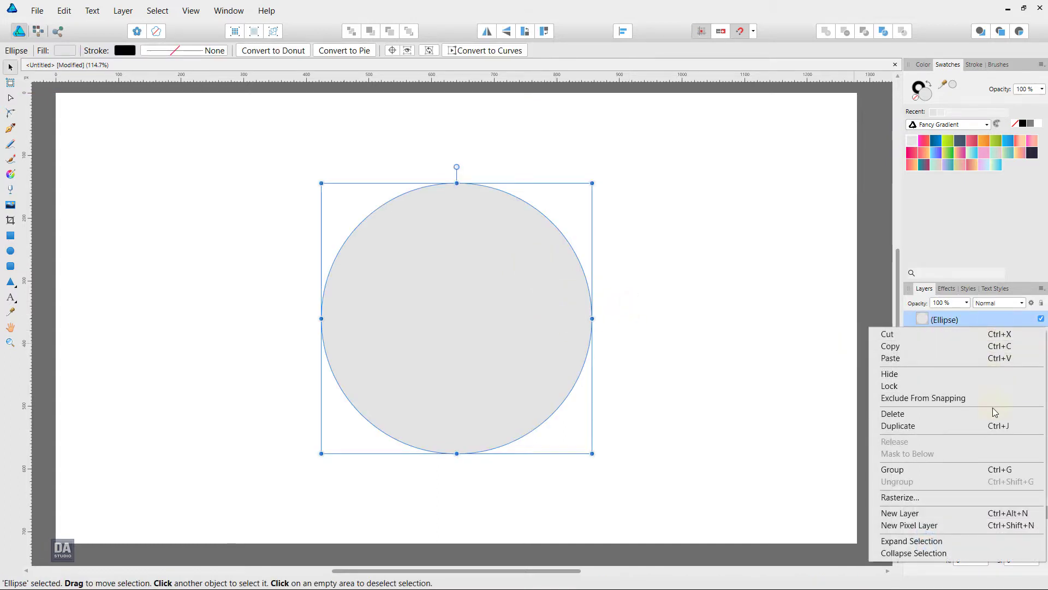
click(994, 424)
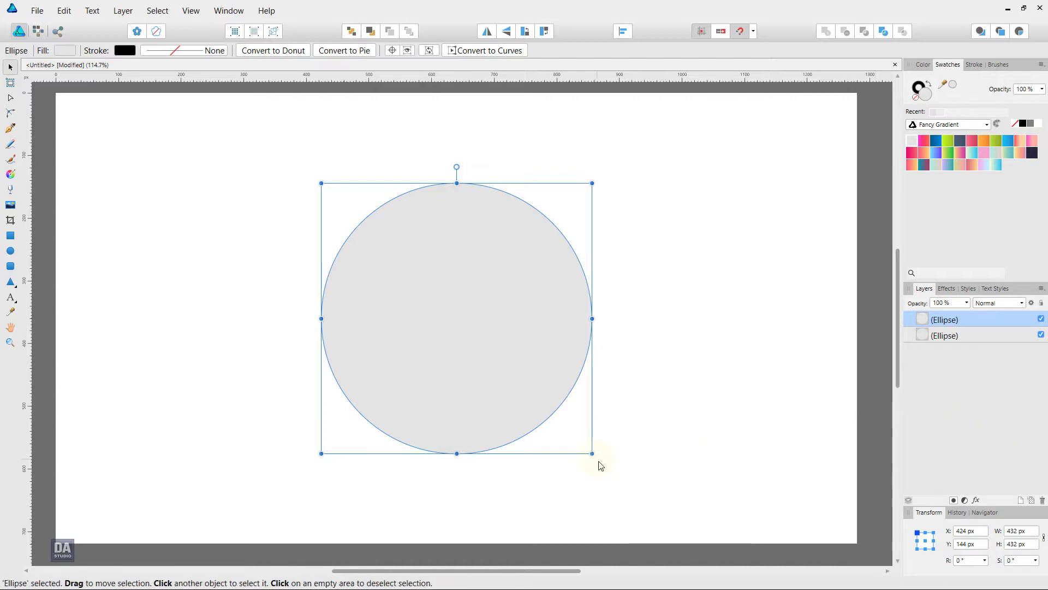
drag(592, 454, 559, 432)
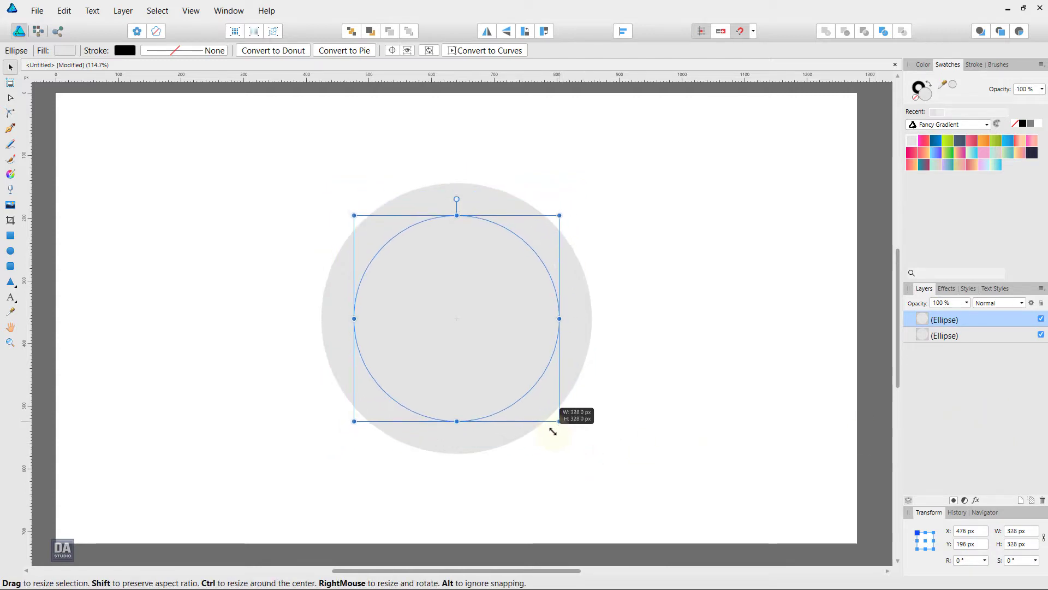
click(1041, 320)
Select the large 432 px circle and open its Layer Effects.
click(688, 358)
click(495, 341)
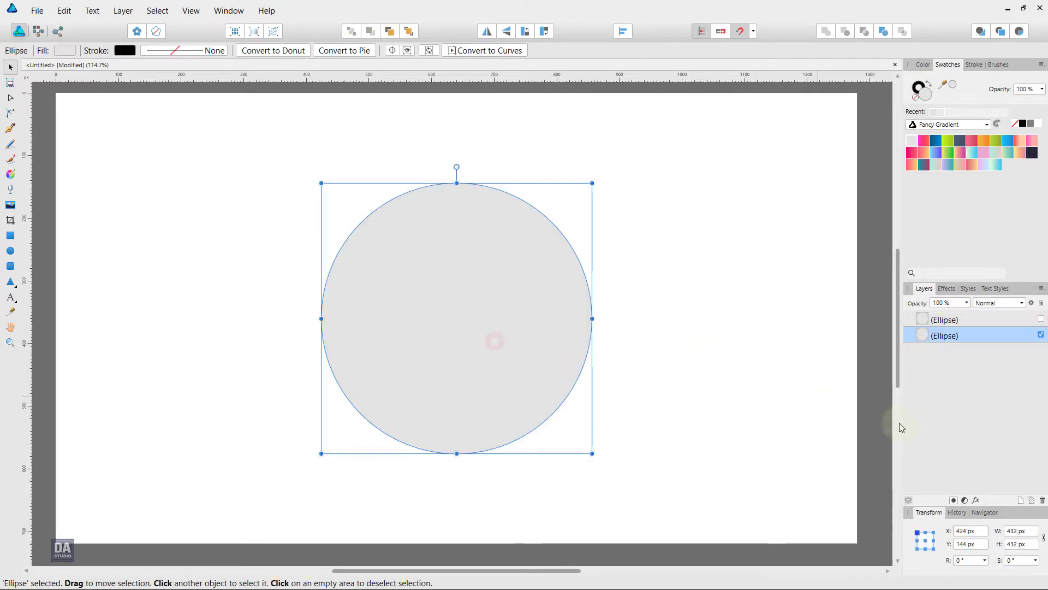
click(976, 500)
Enable Inner Shadow on the large circle: opacity 53%, radius 31 px, intensity 28%.
drag(557, 152, 870, 178)
scroll(512, 392, up, 2)
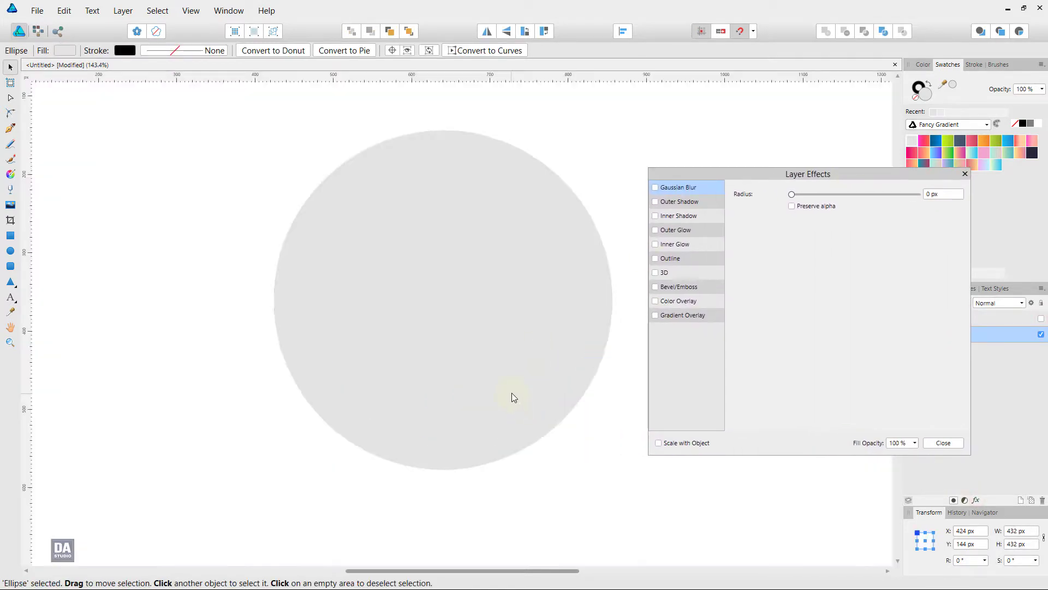
scroll(513, 398, up, 1)
drag(514, 344, 506, 356)
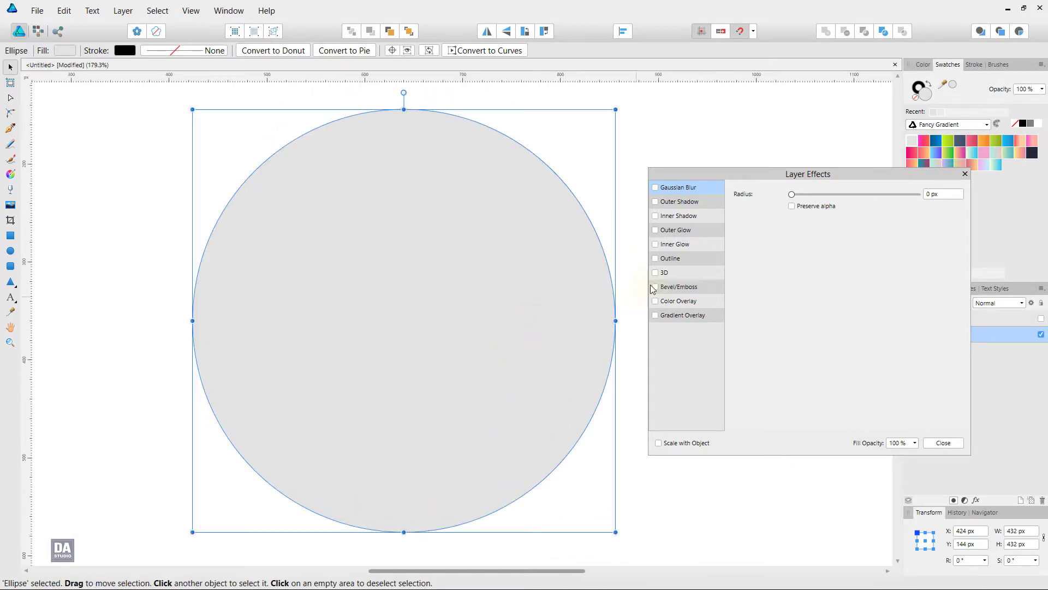
click(695, 216)
drag(791, 221, 862, 238)
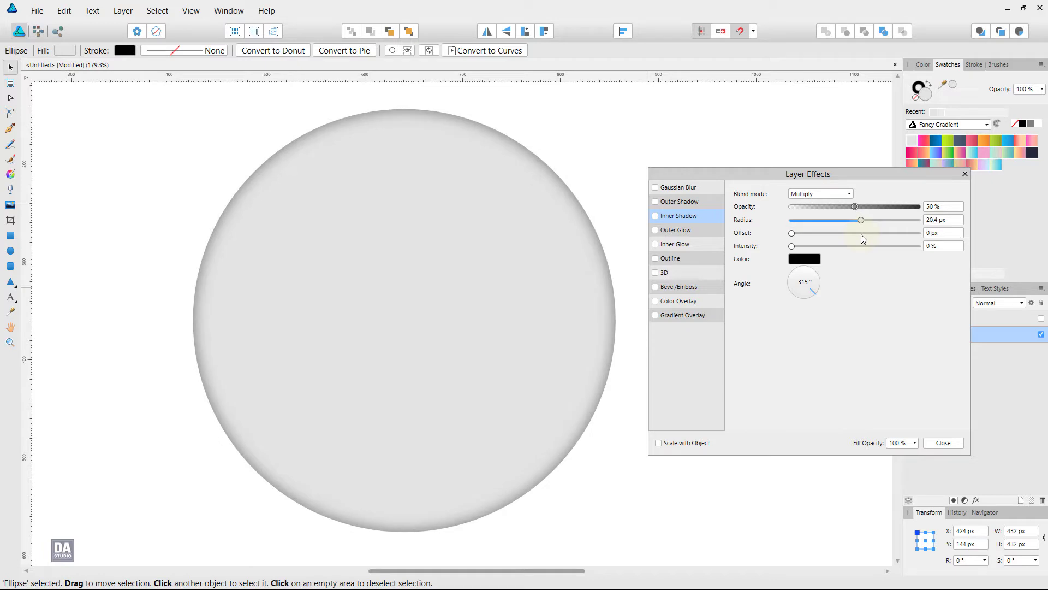
mouse_move(792, 246)
mouse_down()
mouse_move(842, 255)
mouse_move(827, 253)
mouse_up()
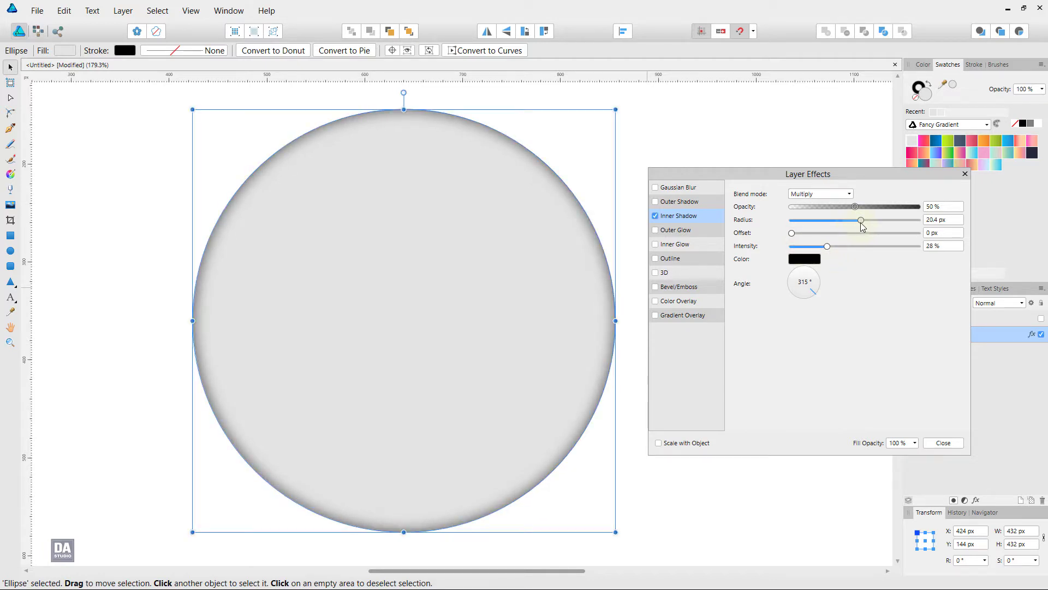
mouse_move(861, 222)
mouse_down()
mouse_move(877, 226)
mouse_move(859, 207)
mouse_up()
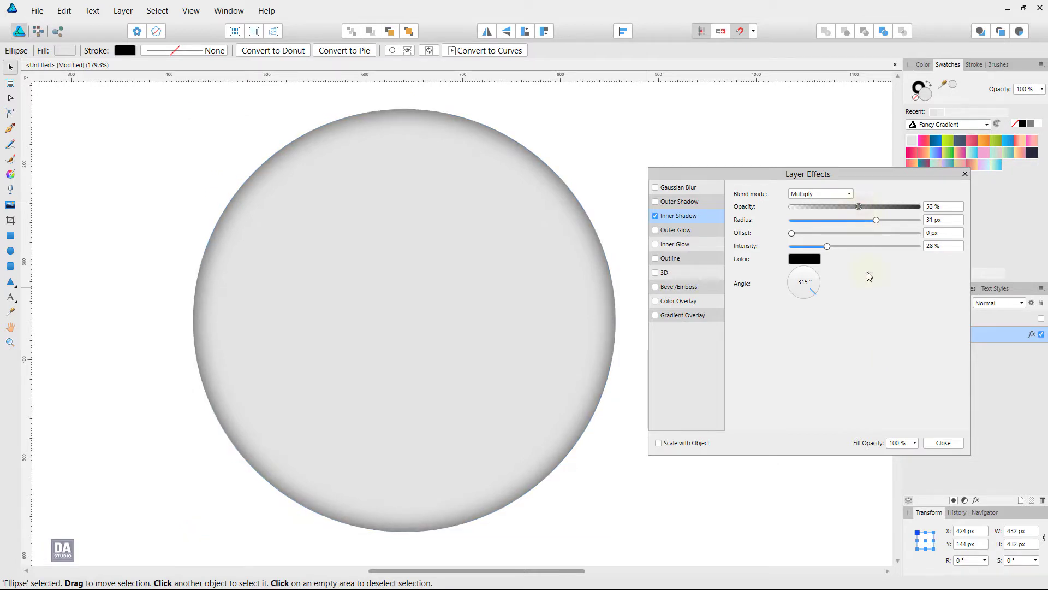
click(934, 444)
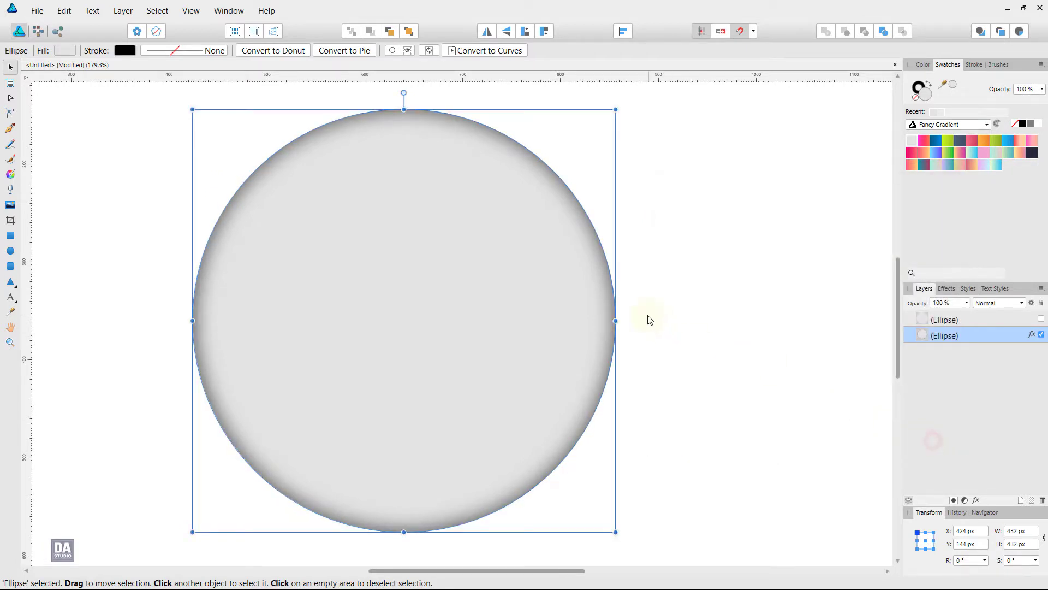
Unhide the smaller circle and open its Layer Effects.
ctrl+scroll(465, 277, down, 3)
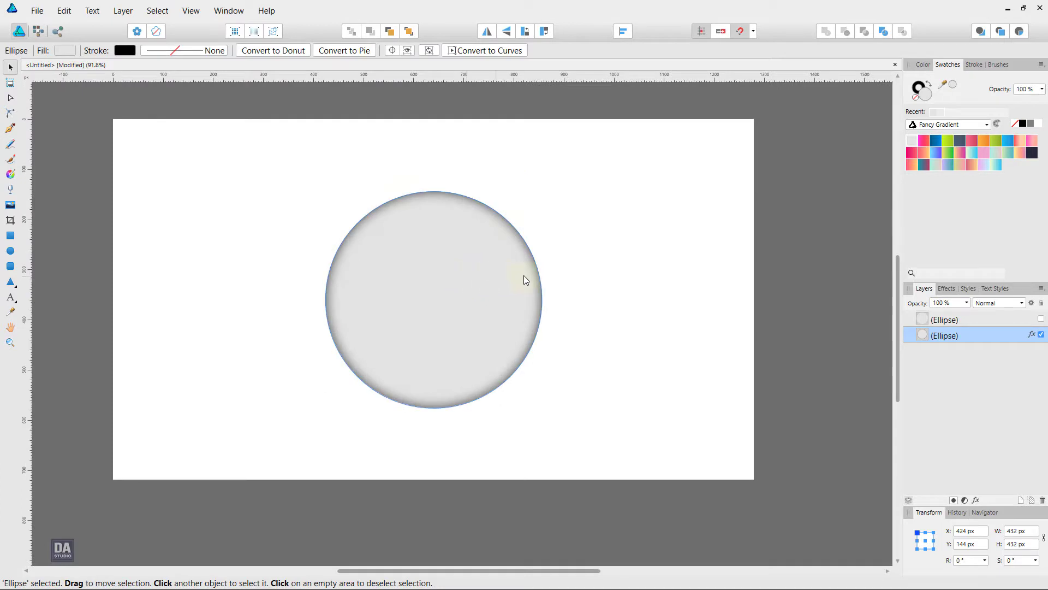
click(1041, 319)
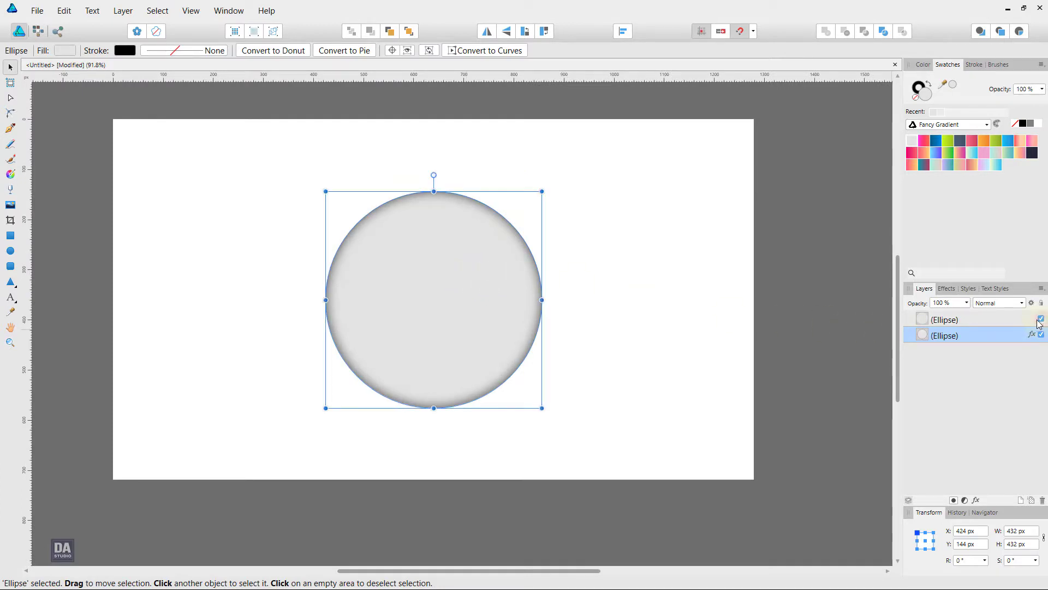
click(1019, 319)
scroll(413, 319, up, 1)
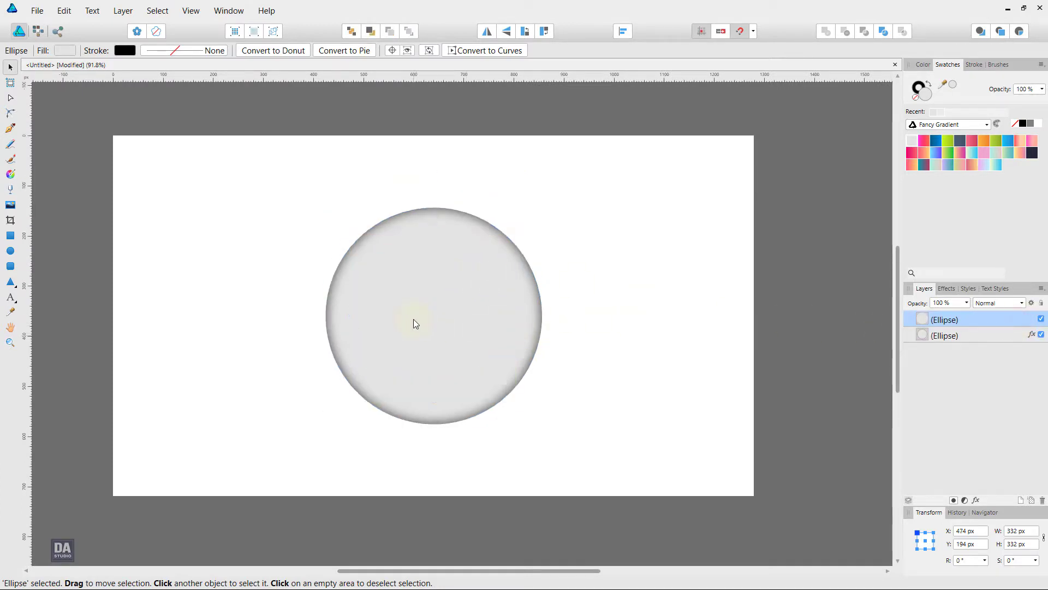
ctrl+scroll(414, 319, up, 1)
ctrl+scroll(414, 319, up, 1)
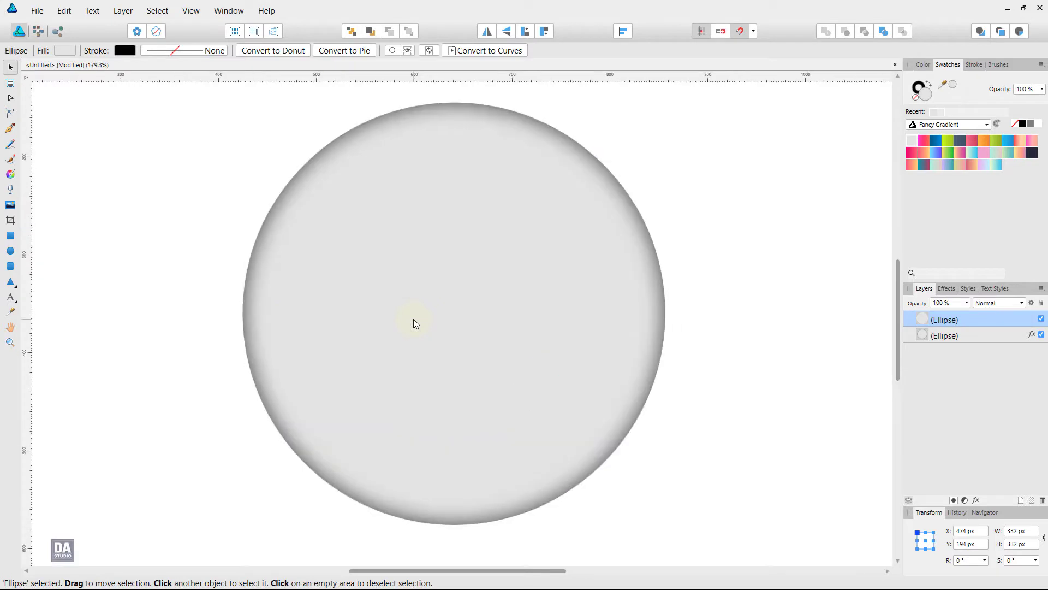
click(976, 500)
Give the smaller circle an outer shadow (35% opacity, 25 px radius, 18% intensity), resized to 322 px.
drag(721, 167, 766, 168)
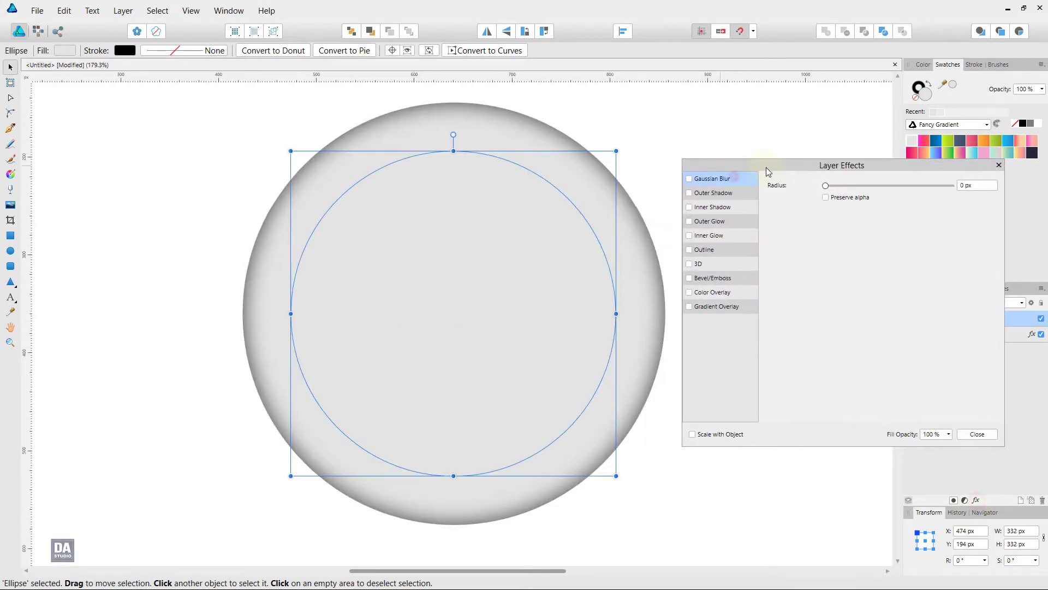
click(734, 193)
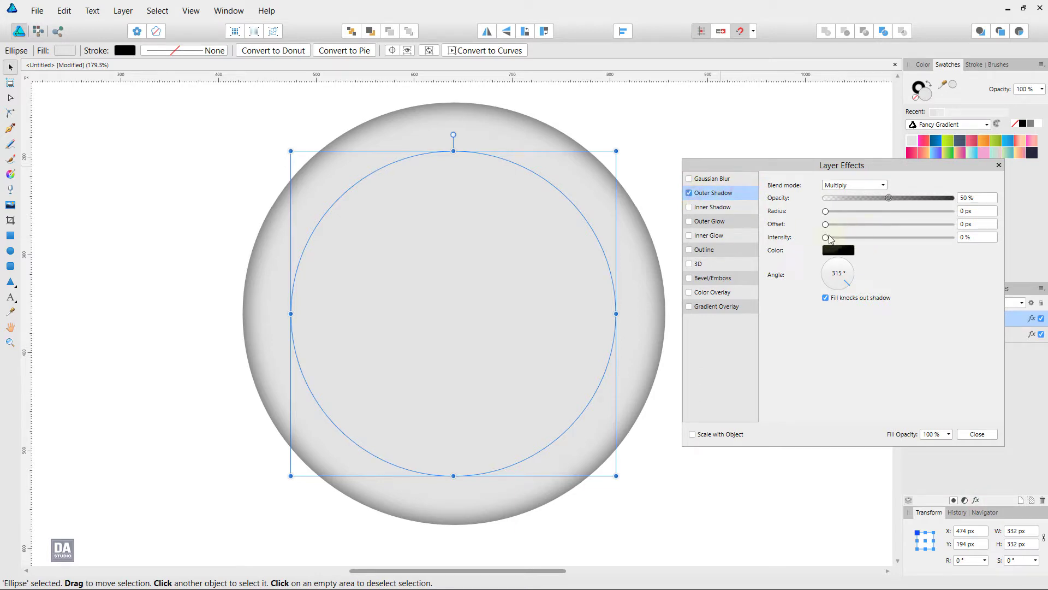
drag(826, 211, 914, 232)
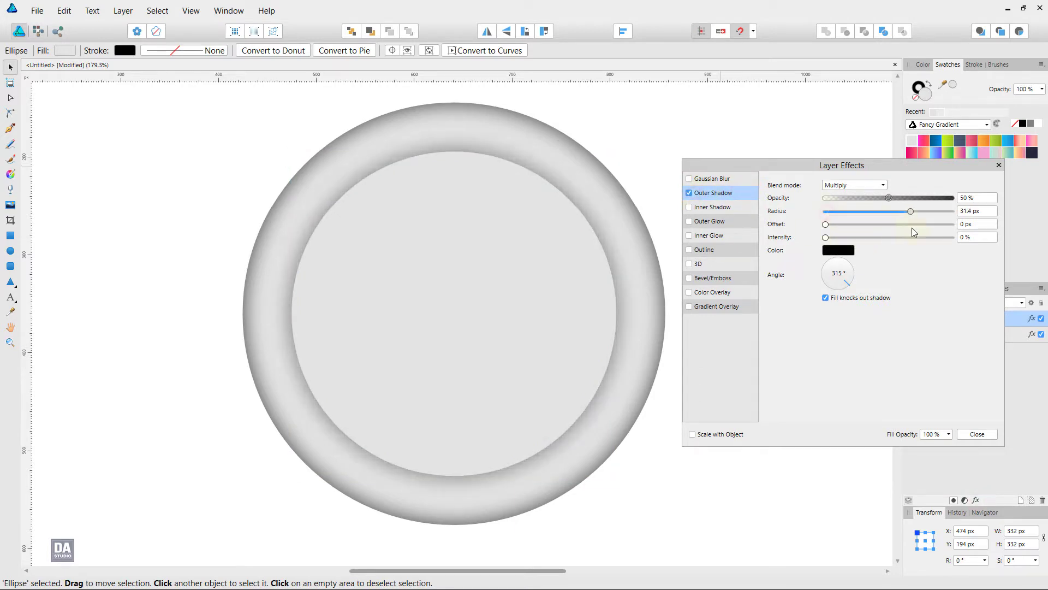
drag(912, 228, 896, 229)
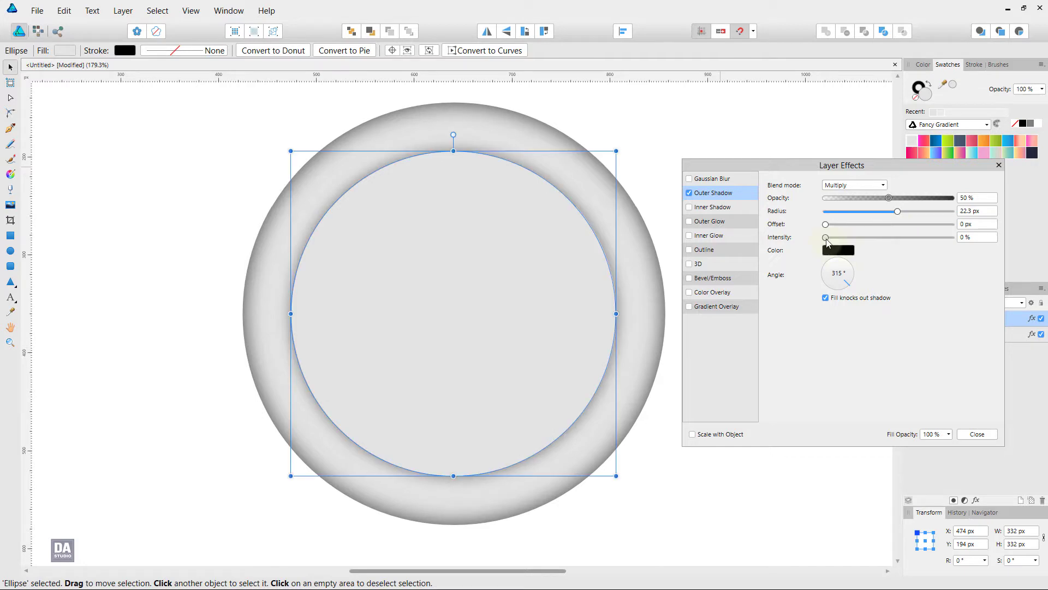
drag(827, 239, 867, 248)
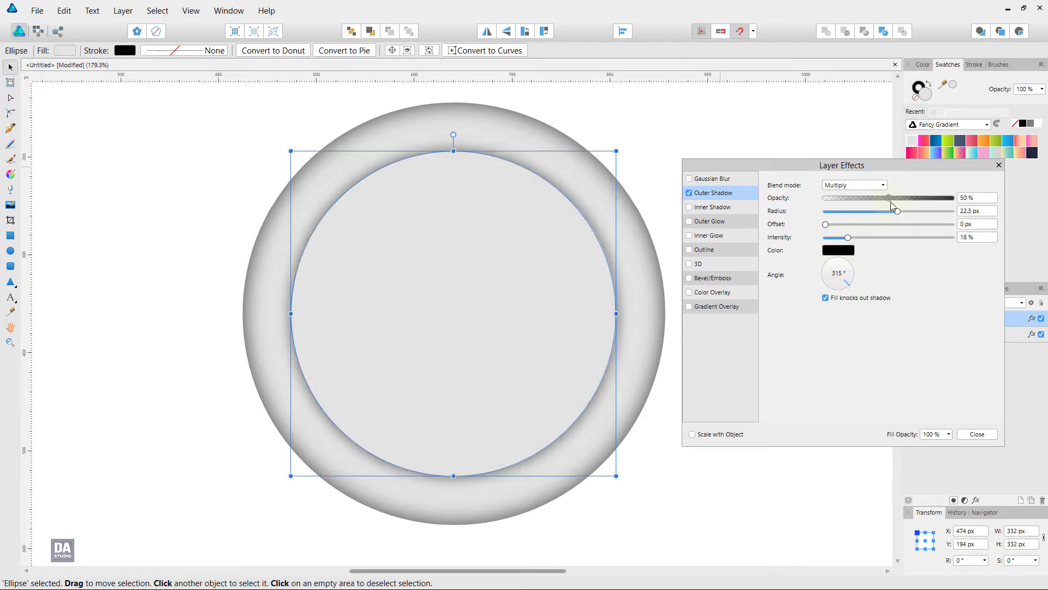
mouse_move(889, 198)
mouse_down()
mouse_move(870, 200)
mouse_move(902, 211)
mouse_up()
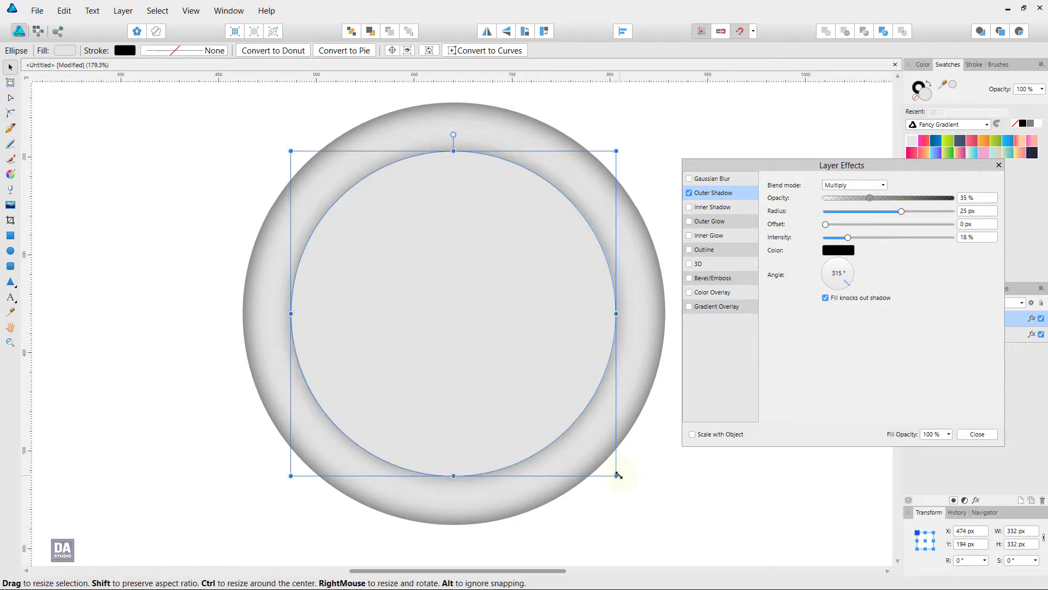
drag(616, 476, 612, 470)
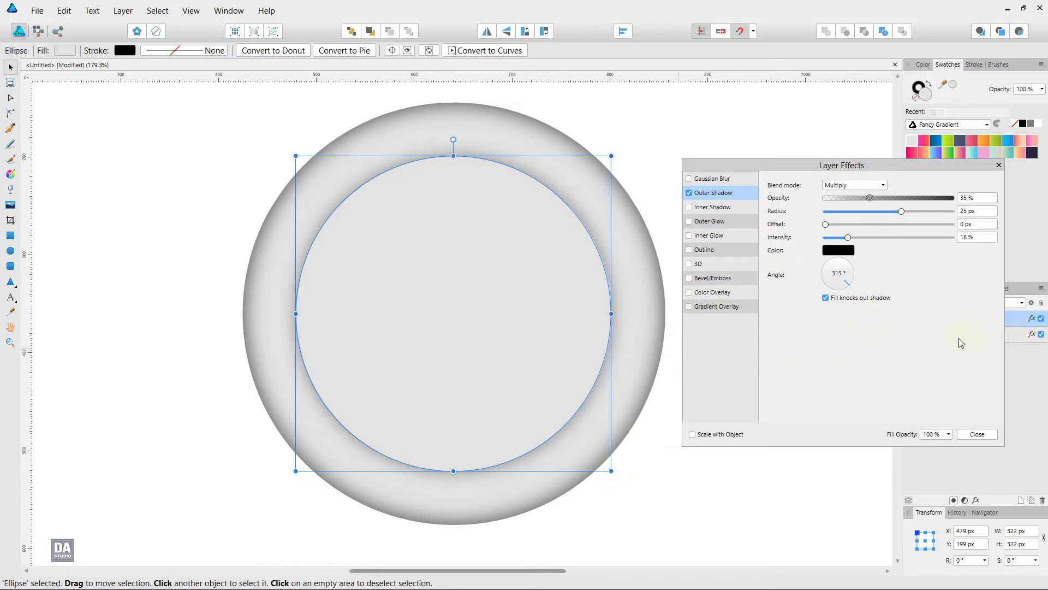
Reduce the large circle's inner shadow to 27.2 px radius and 44% opacity.
click(1011, 334)
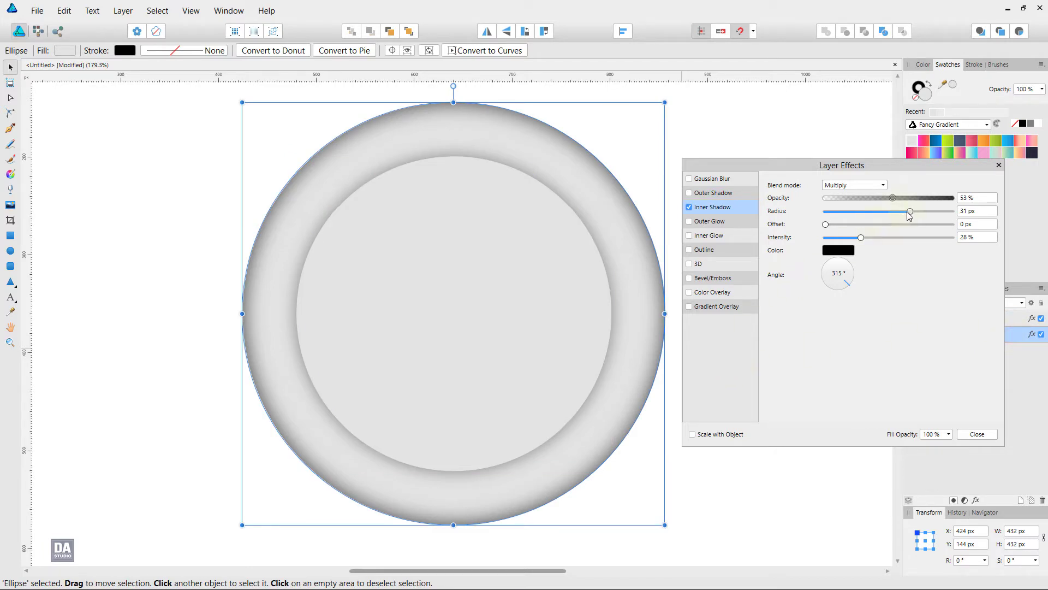
drag(907, 212, 877, 201)
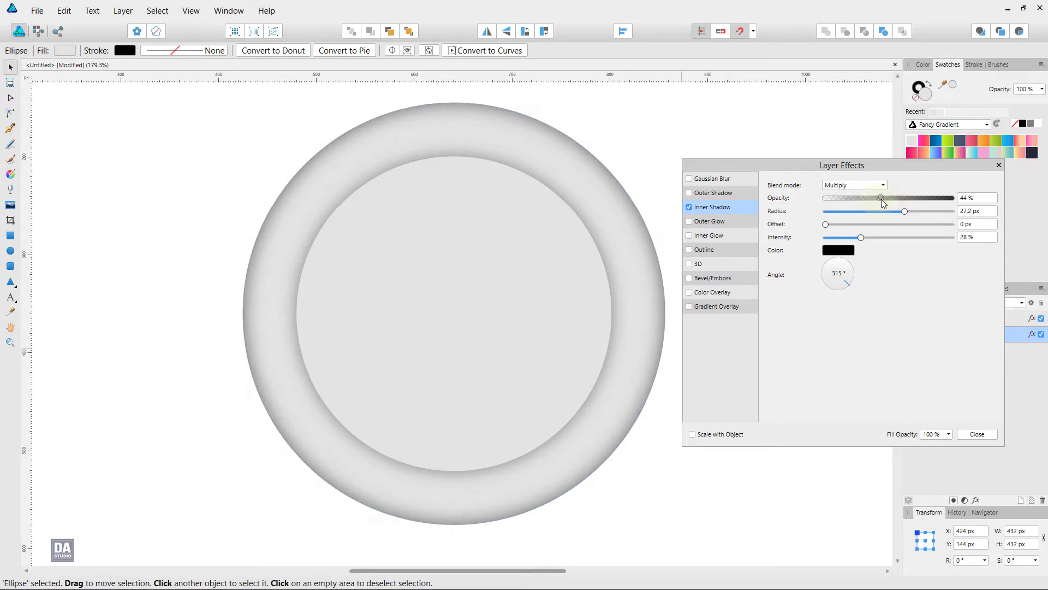
drag(881, 198, 881, 199)
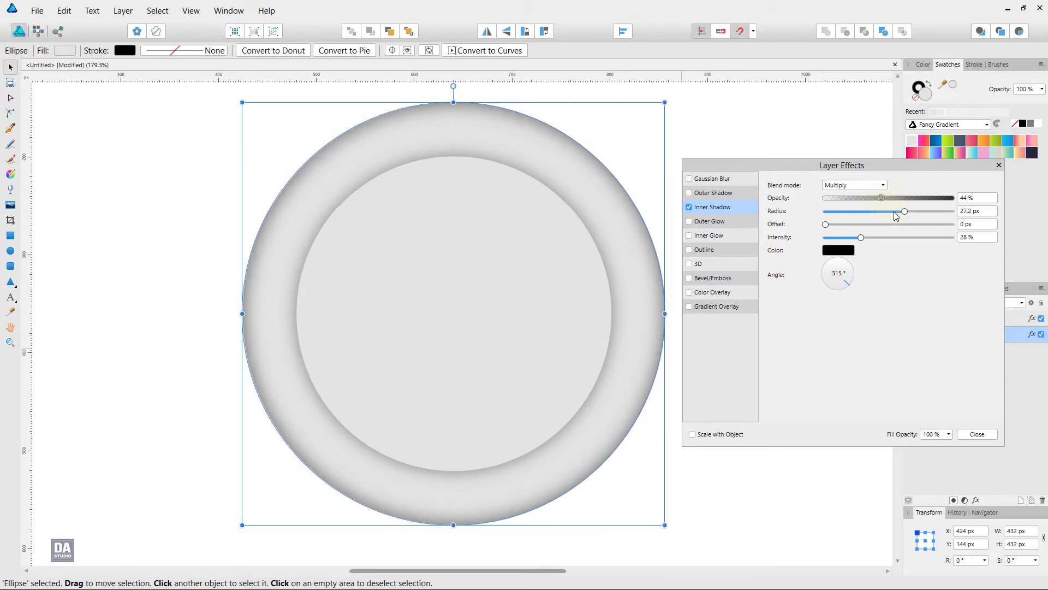
click(975, 435)
Fill the inner circle with the Fancy Gradient pink-to-orange swatch.
click(714, 339)
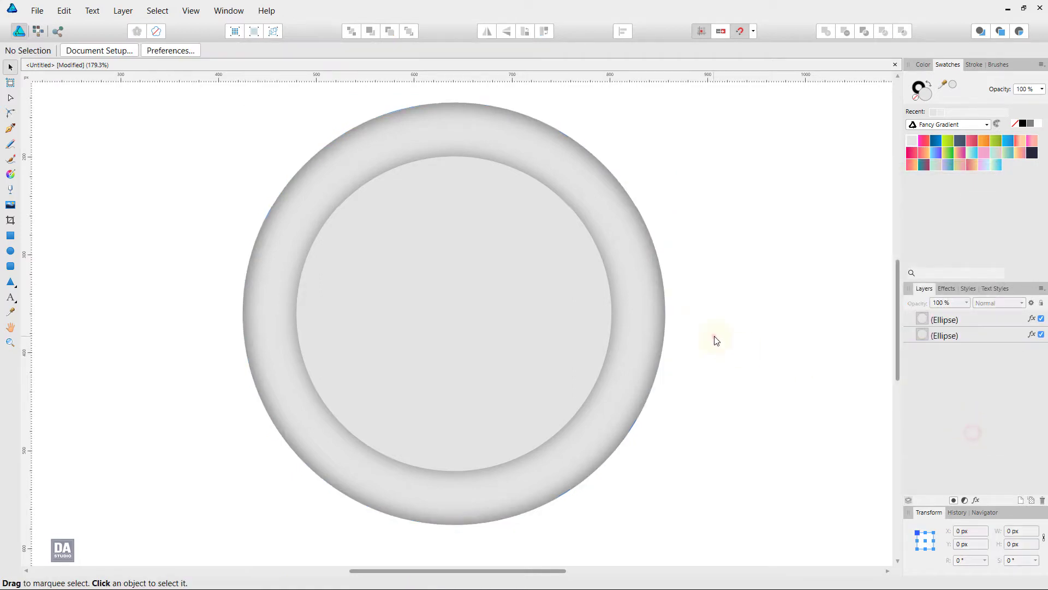
drag(566, 252, 564, 269)
click(564, 270)
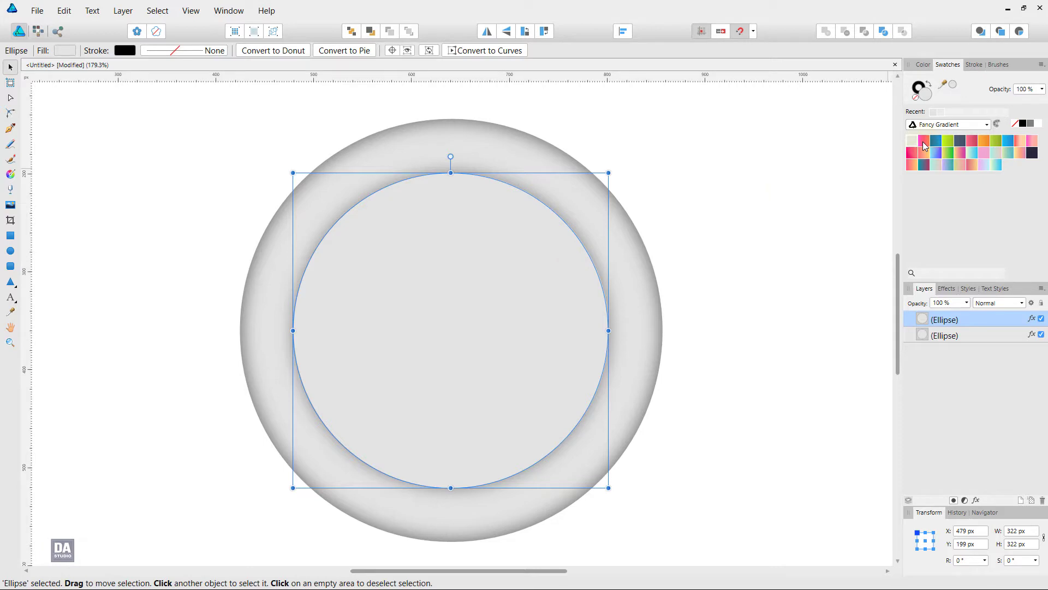
click(929, 83)
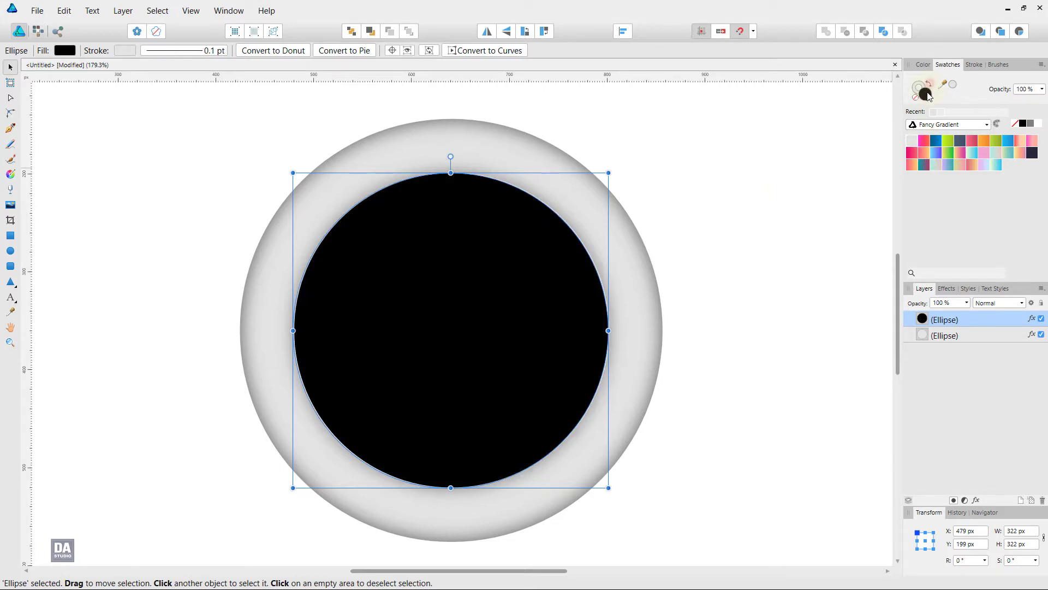
click(926, 142)
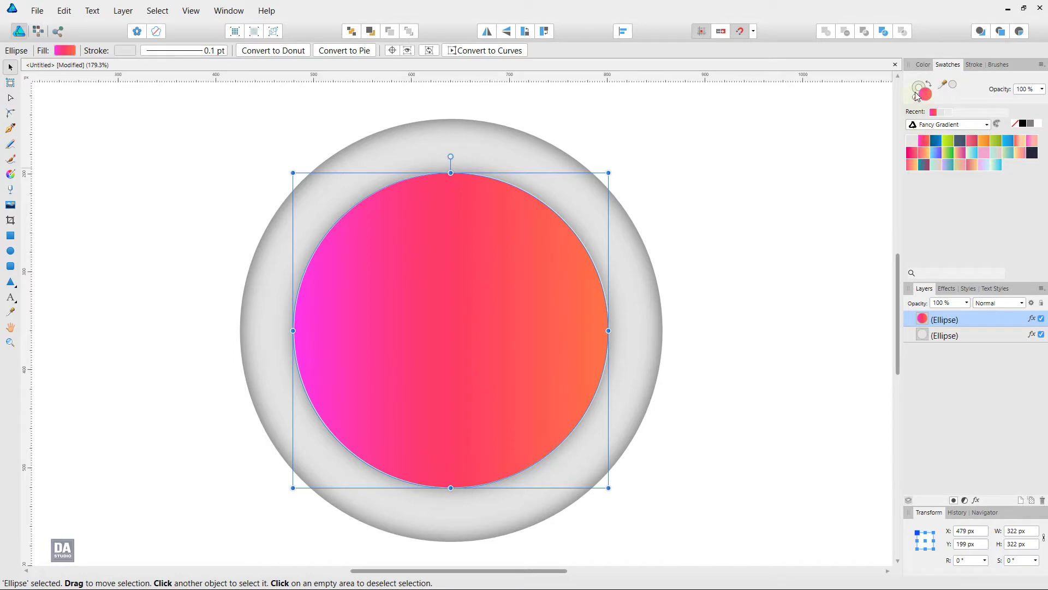
Set the inner circle's outline width to 1.2 pt.
click(974, 65)
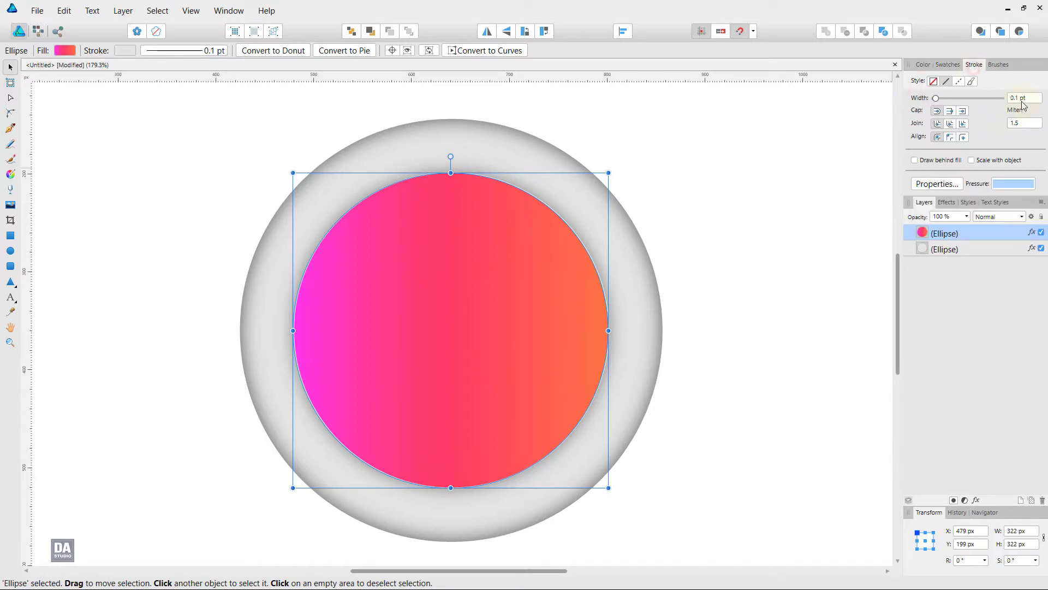
scroll(1023, 105, up, 2)
scroll(1023, 104, up, 3)
scroll(1022, 105, up, 2)
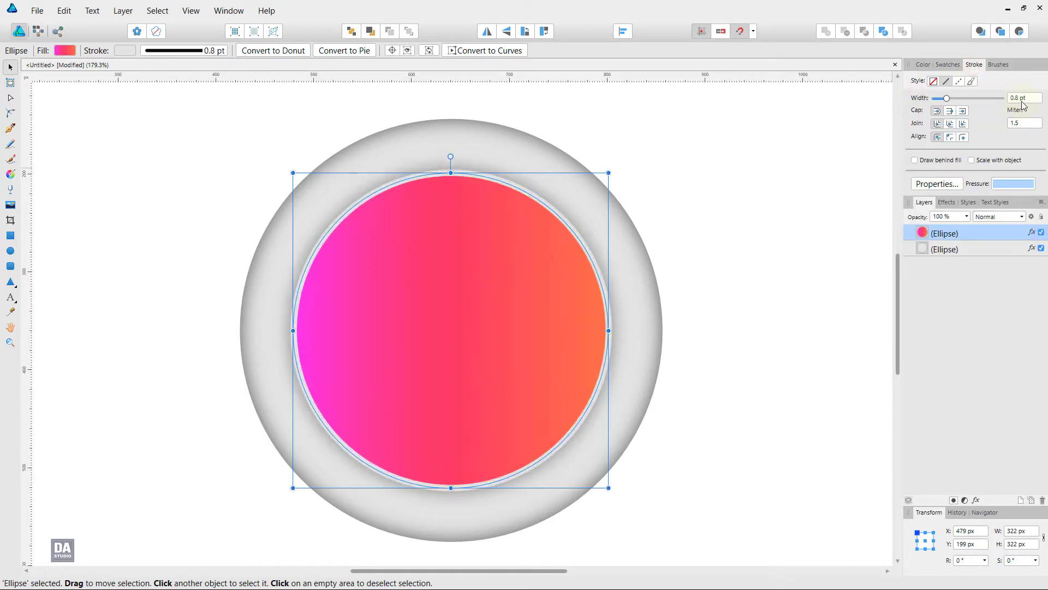
scroll(1022, 105, up, 2)
scroll(1022, 105, up, 2)
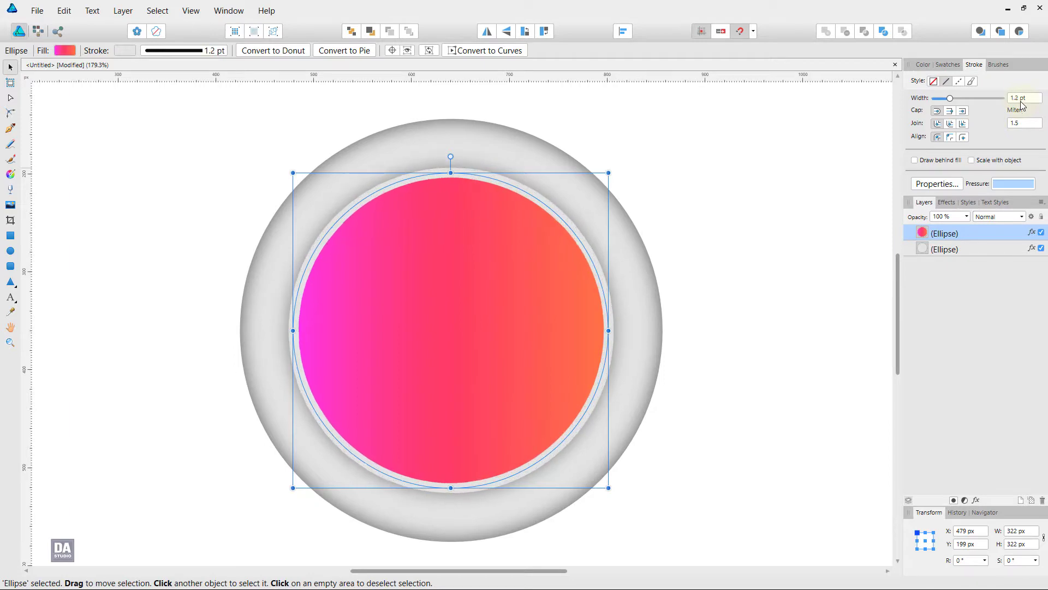
scroll(1022, 105, down, 1)
scroll(1023, 104, up, 1)
Run the circle's gradient diagonally, magenta at lower left to orange at upper right.
click(741, 255)
click(493, 287)
key(g)
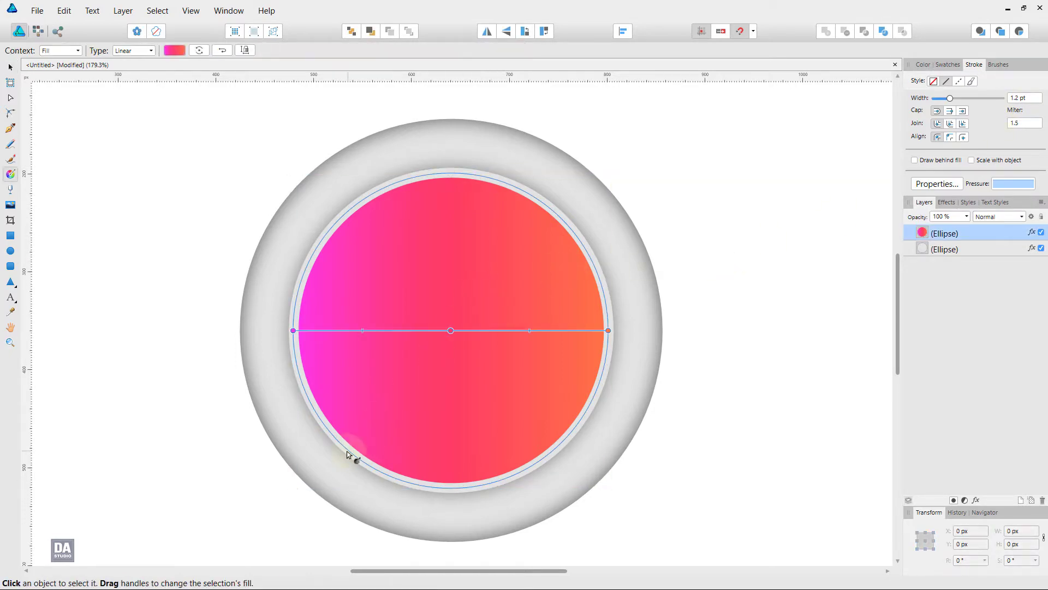
drag(347, 450, 550, 211)
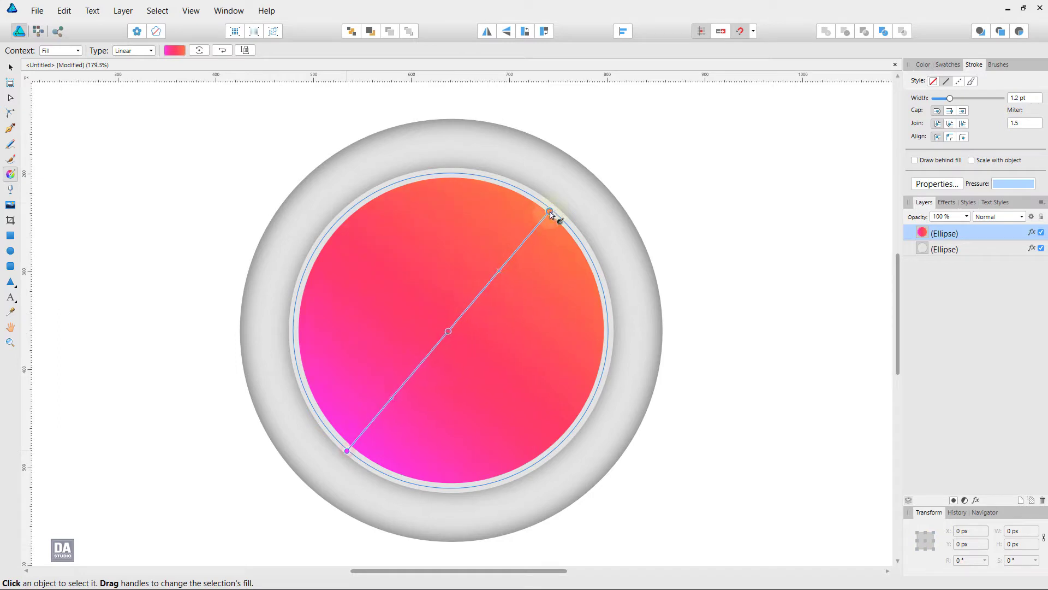
click(390, 400)
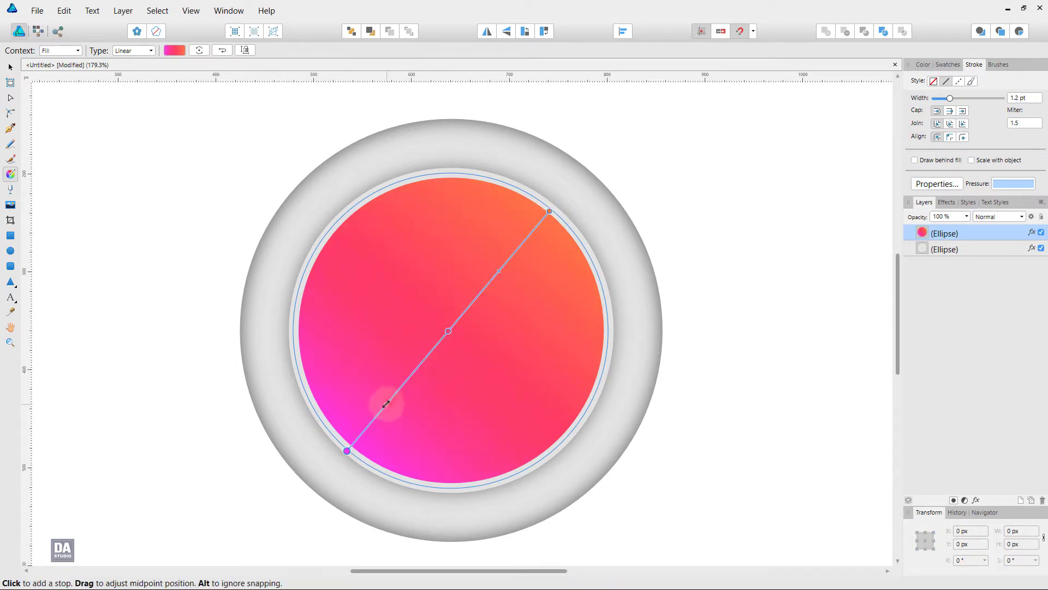
click(501, 267)
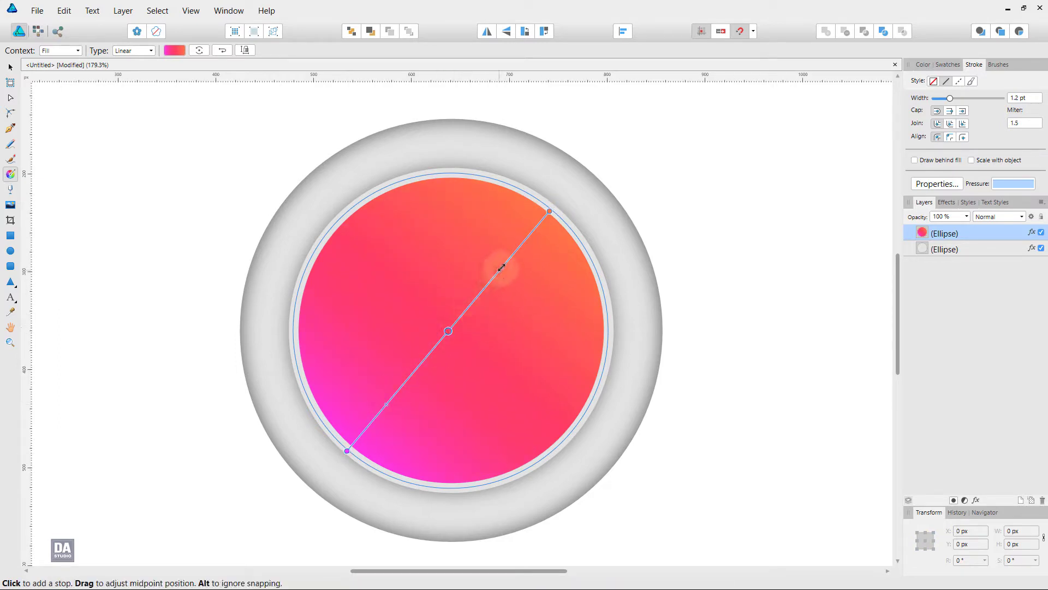
Zoom to fit the page and draw a 1280 × 720 px rectangle covering it.
click(10, 66)
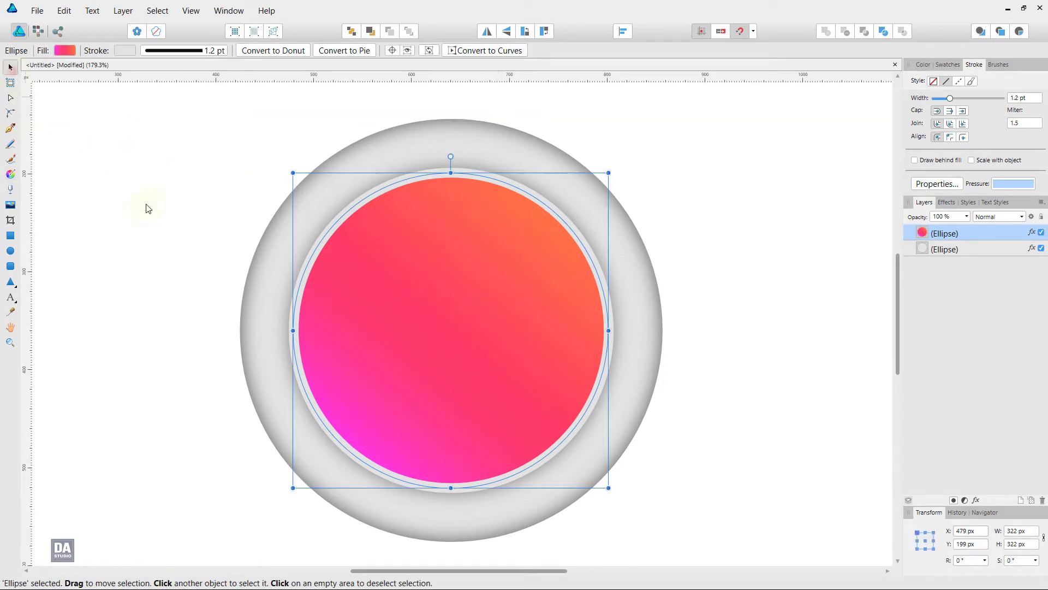
click(155, 217)
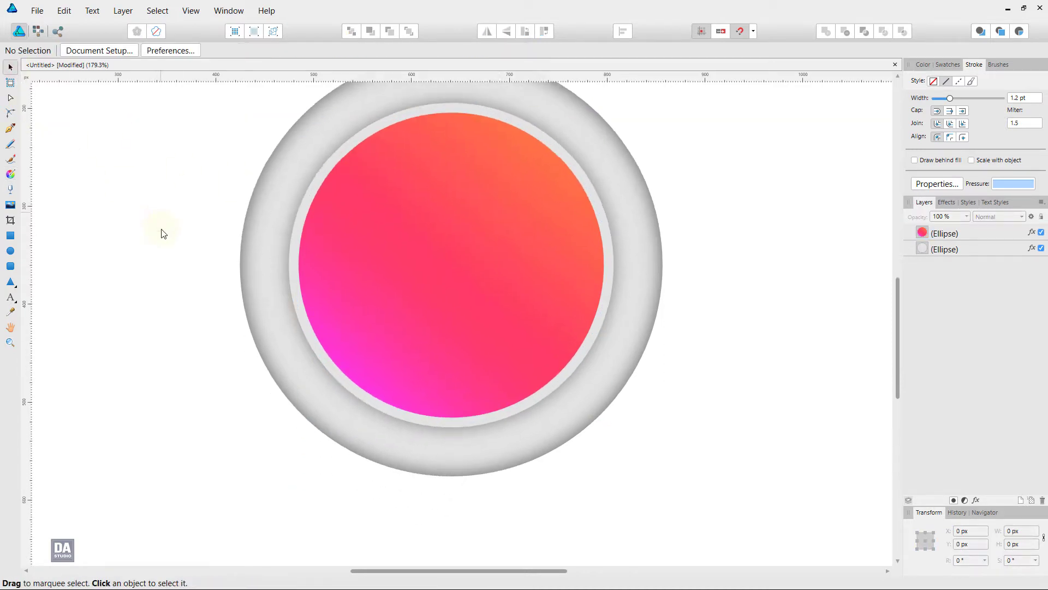
key(ctrl+0)
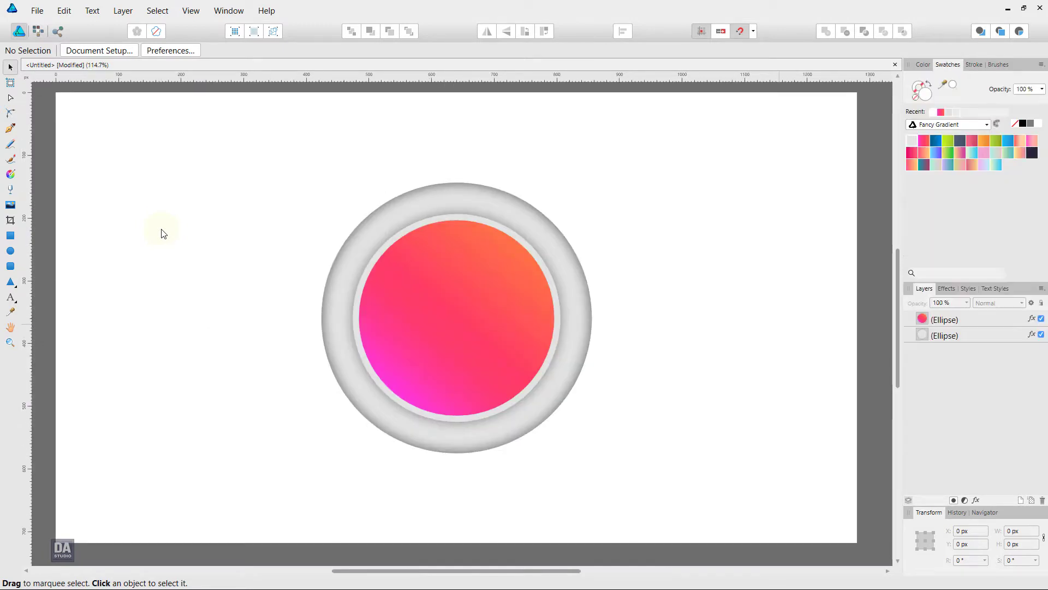
click(10, 235)
drag(56, 92, 857, 544)
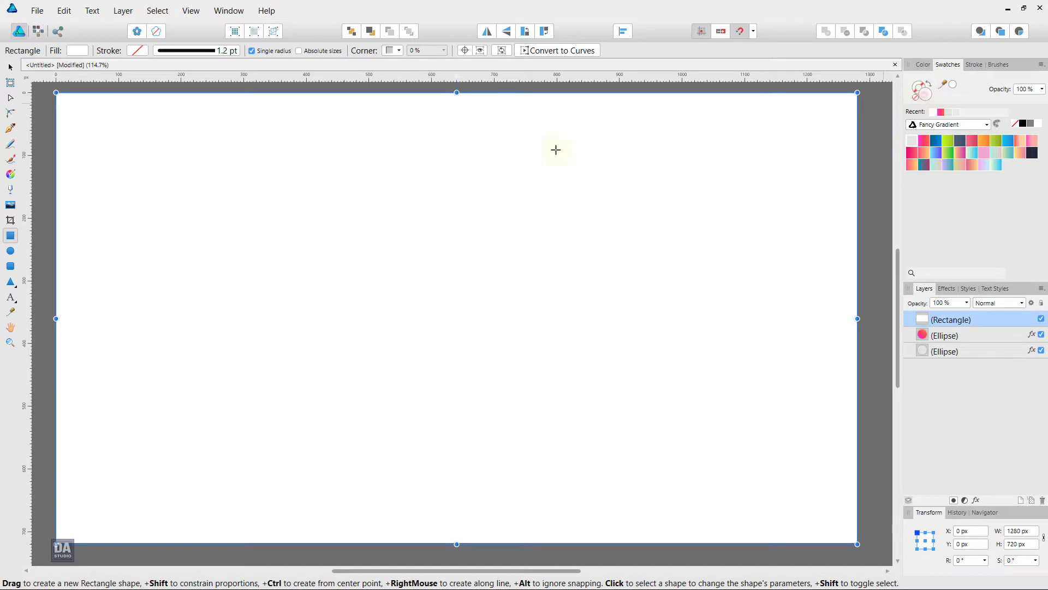
Give the page rectangle an elliptical gradient, white centre fading to very light grey.
click(11, 175)
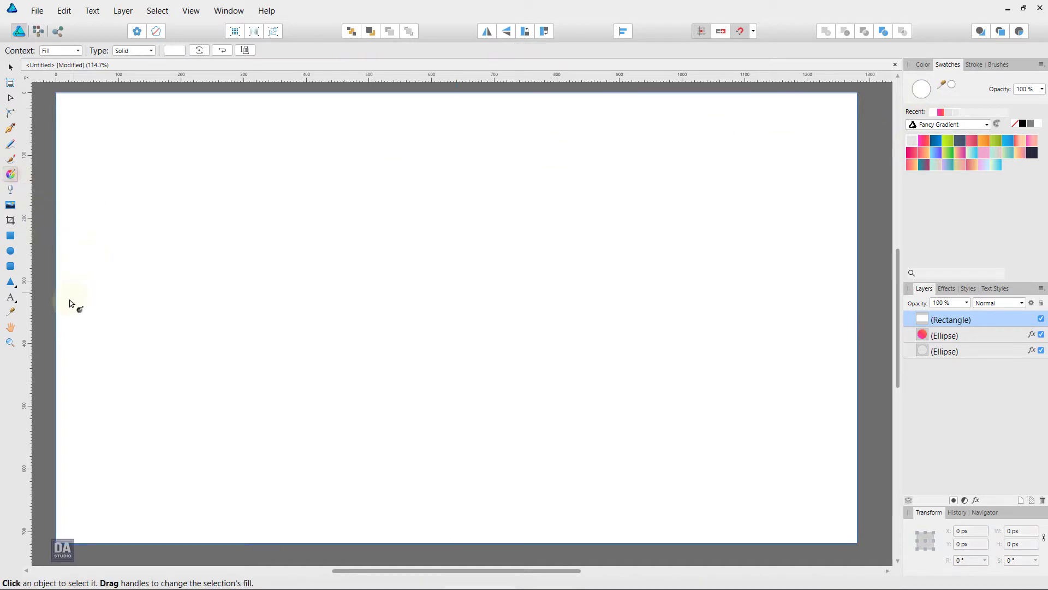
click(135, 51)
click(133, 100)
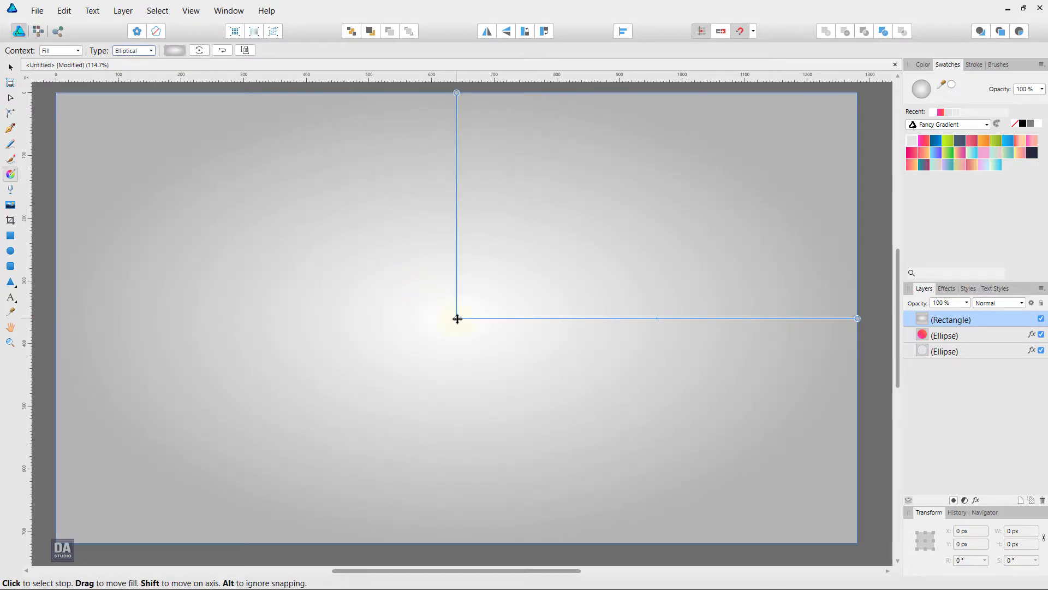
click(173, 50)
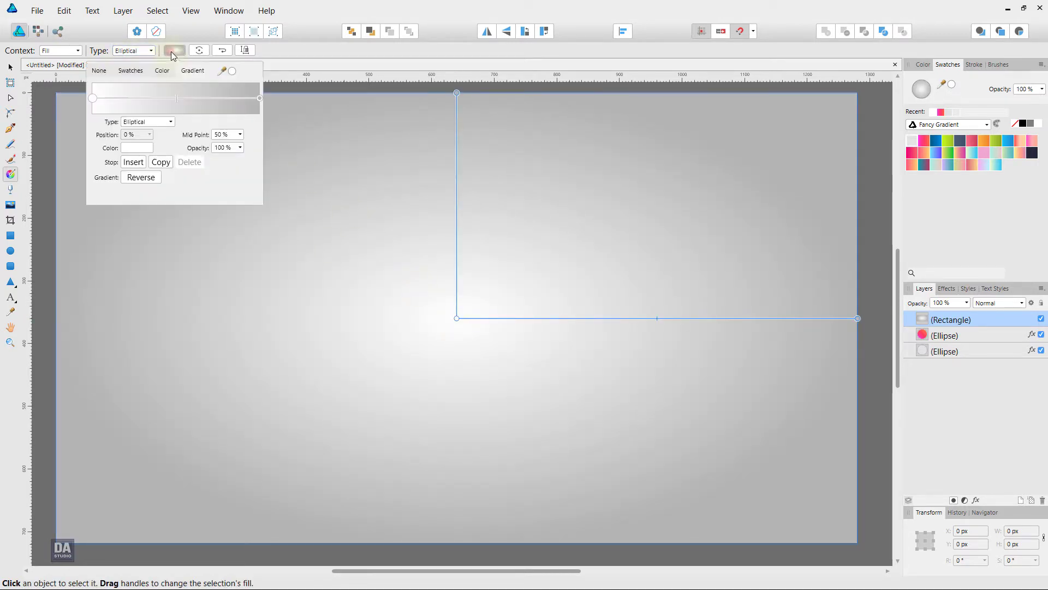
click(93, 98)
click(258, 98)
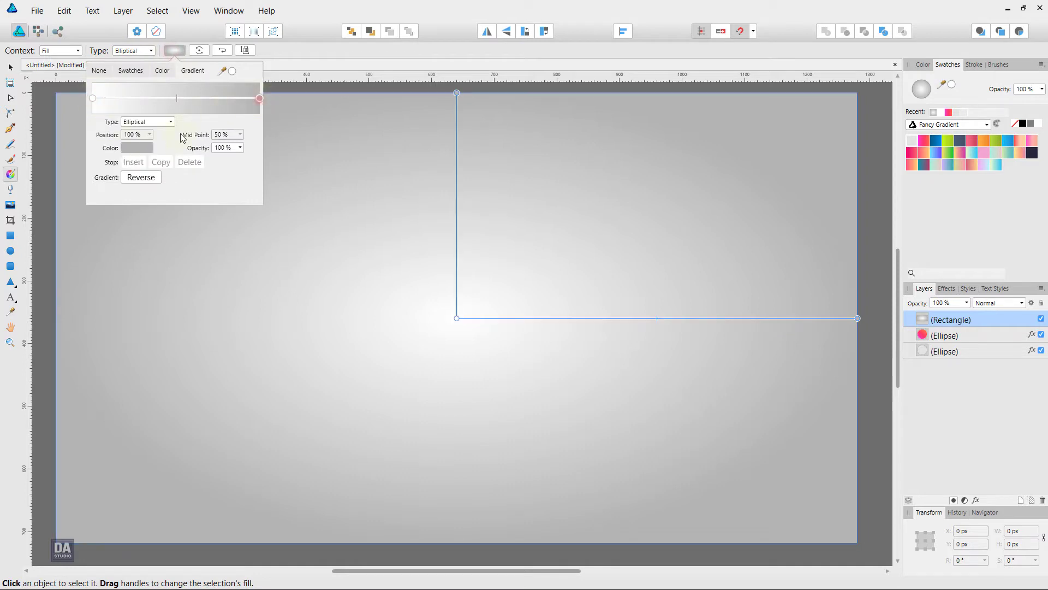
click(143, 147)
mouse_move(119, 232)
mouse_down()
mouse_move(120, 254)
mouse_move(108, 246)
mouse_up()
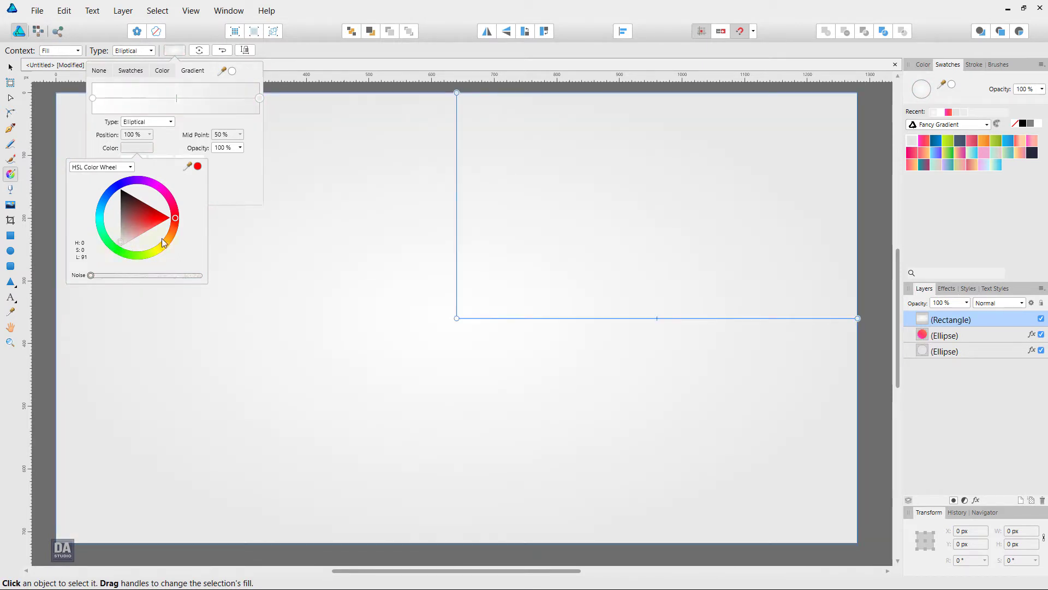
click(346, 66)
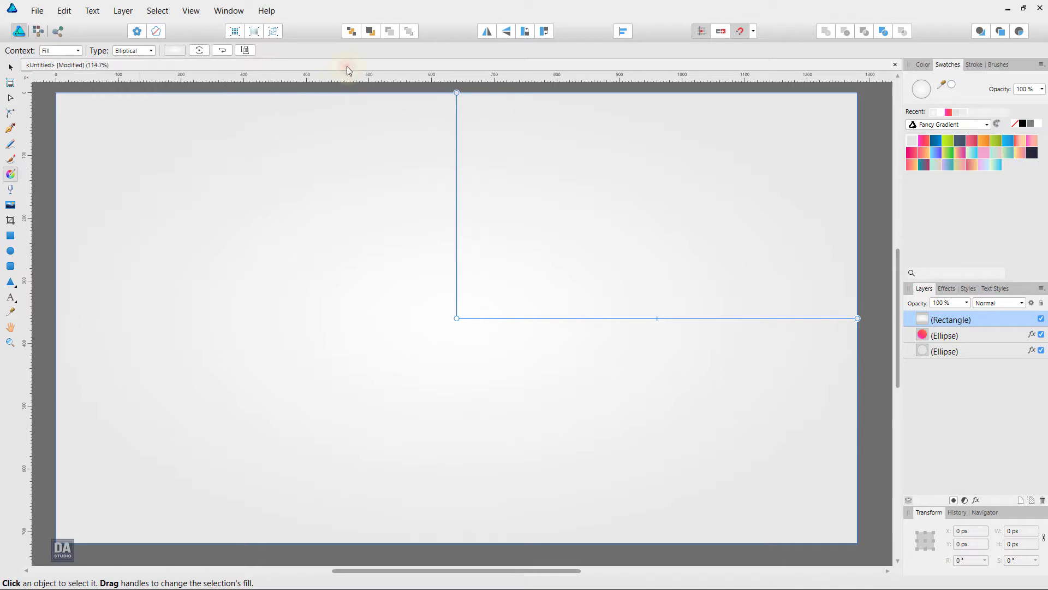
Move the rectangle below both circles and set its gradient Mid Point to 67%.
key(v)
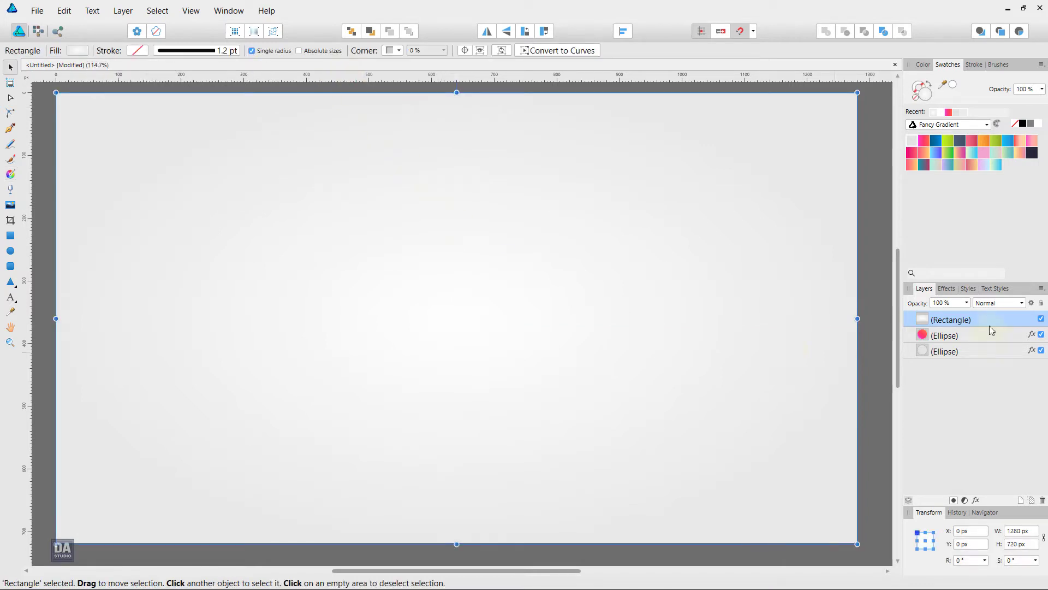
drag(990, 326, 991, 382)
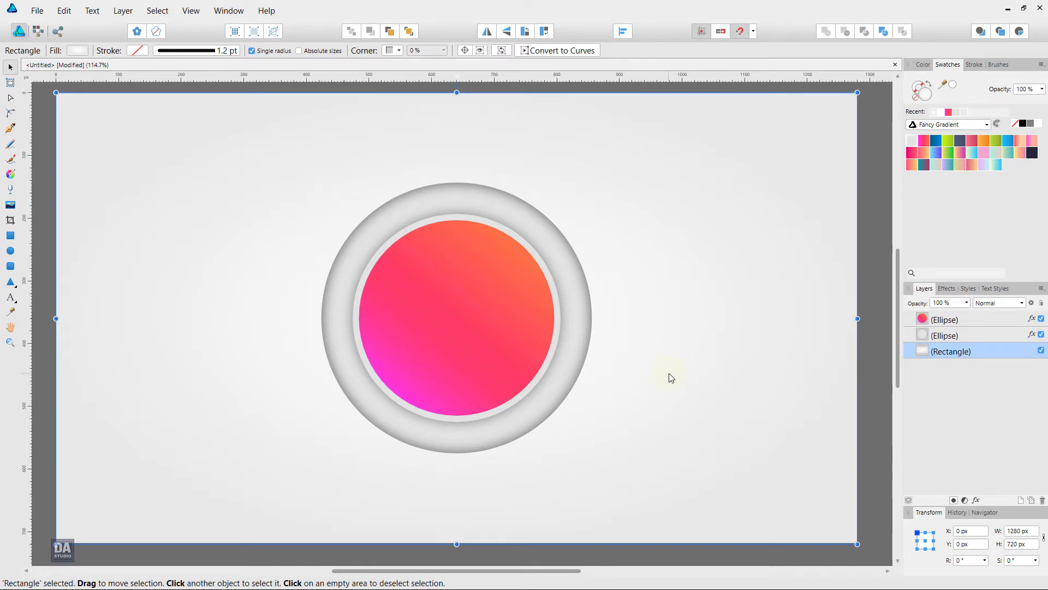
click(78, 50)
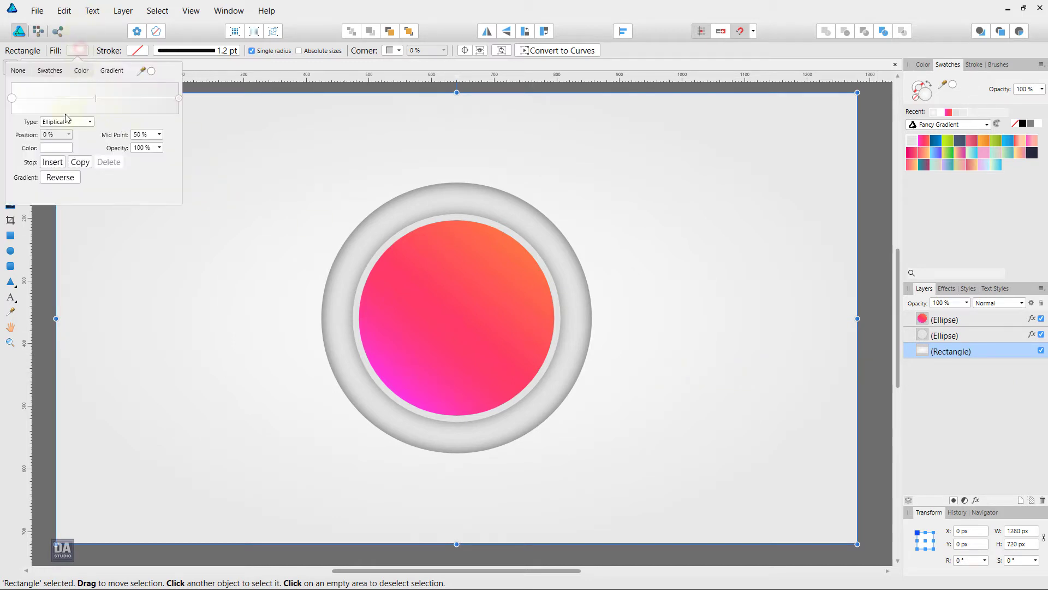
drag(97, 105, 130, 101)
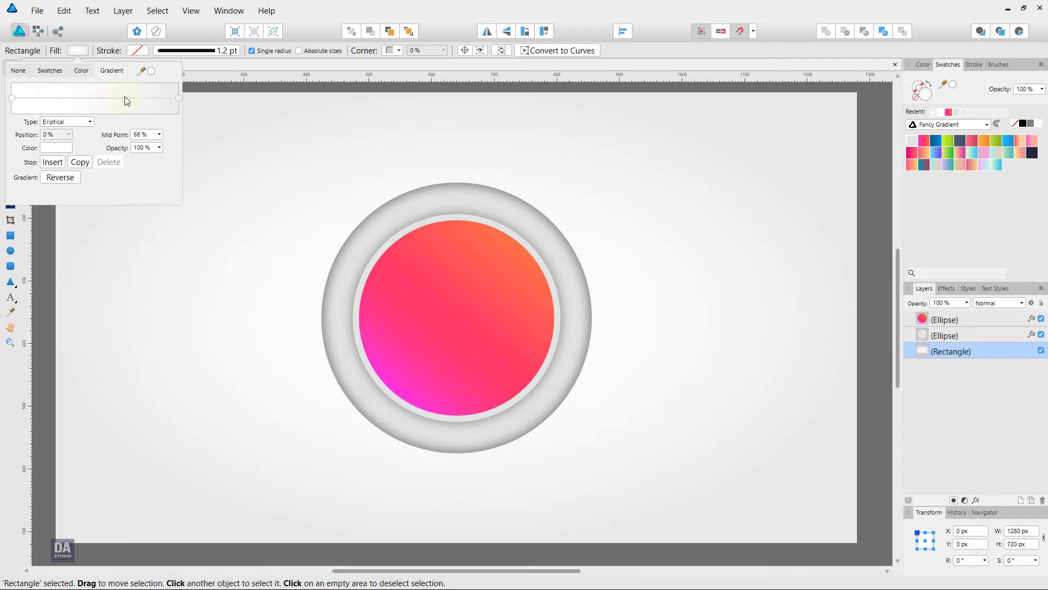
click(198, 179)
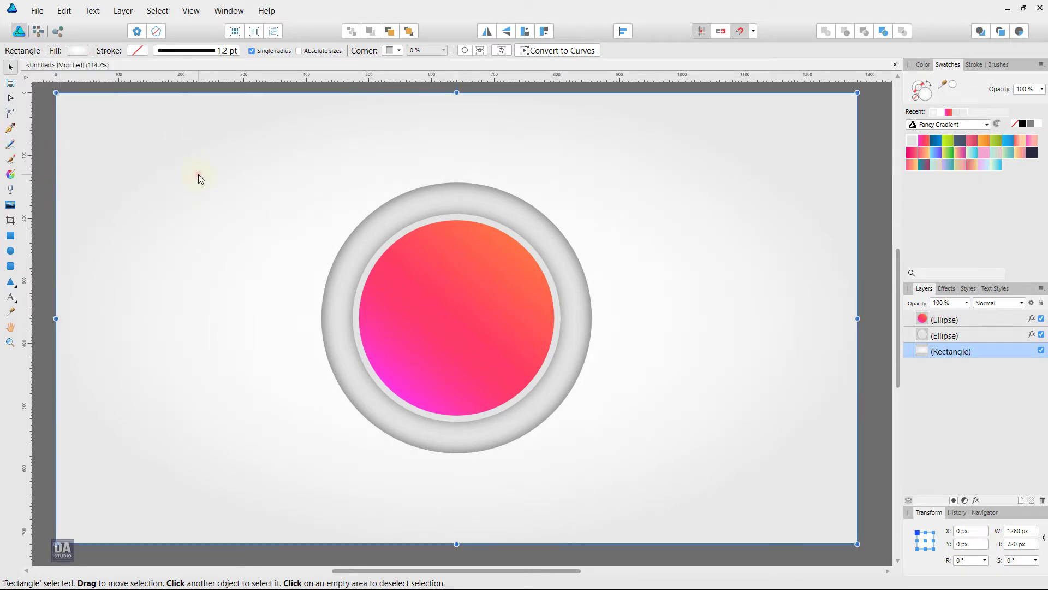
Stretch the rectangle's gradient handles outward to the page edges.
key(g)
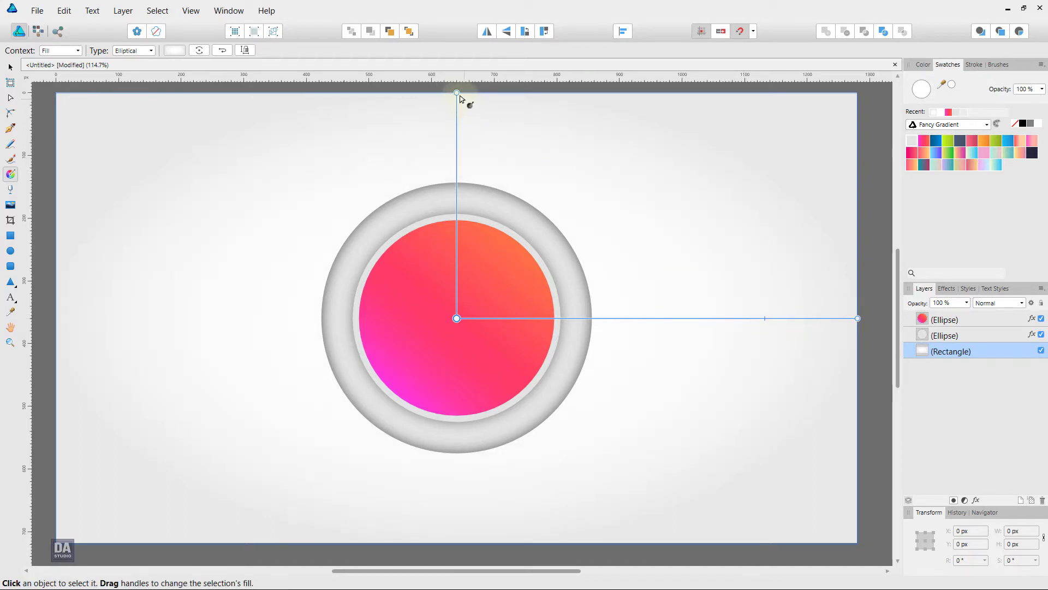
drag(456, 93, 456, 71)
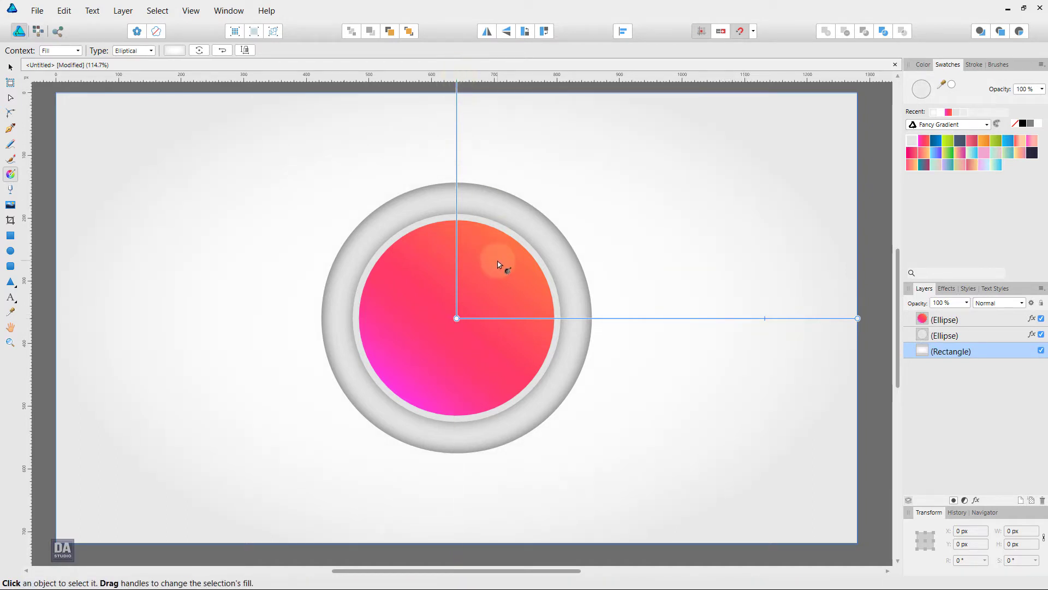
drag(858, 318, 882, 318)
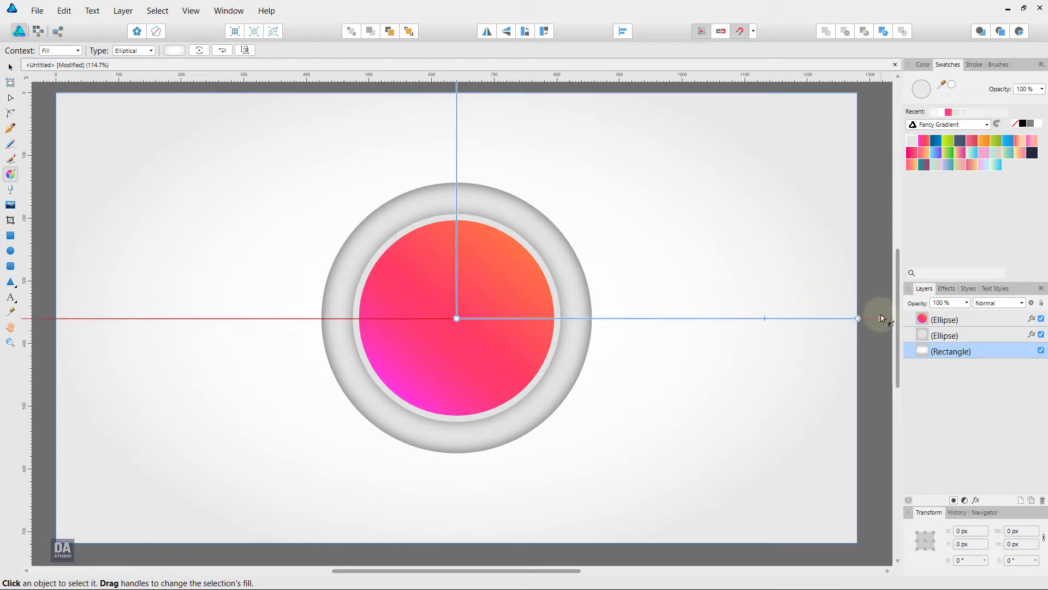
click(970, 336)
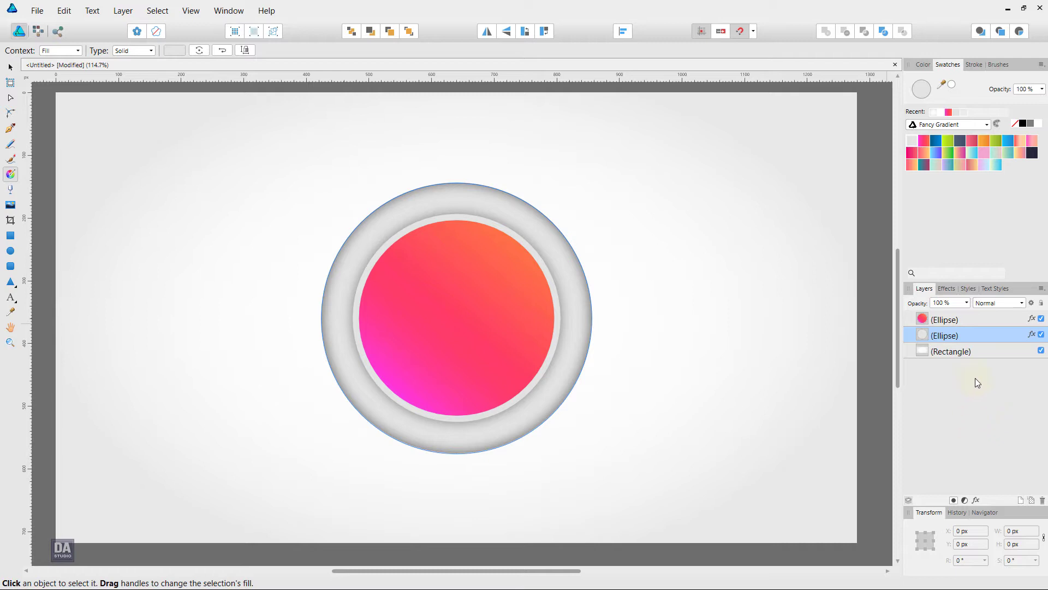
Adjust the outer ring's Inner Shadow to 48% opacity, 16.2 px radius and 14% intensity.
click(977, 499)
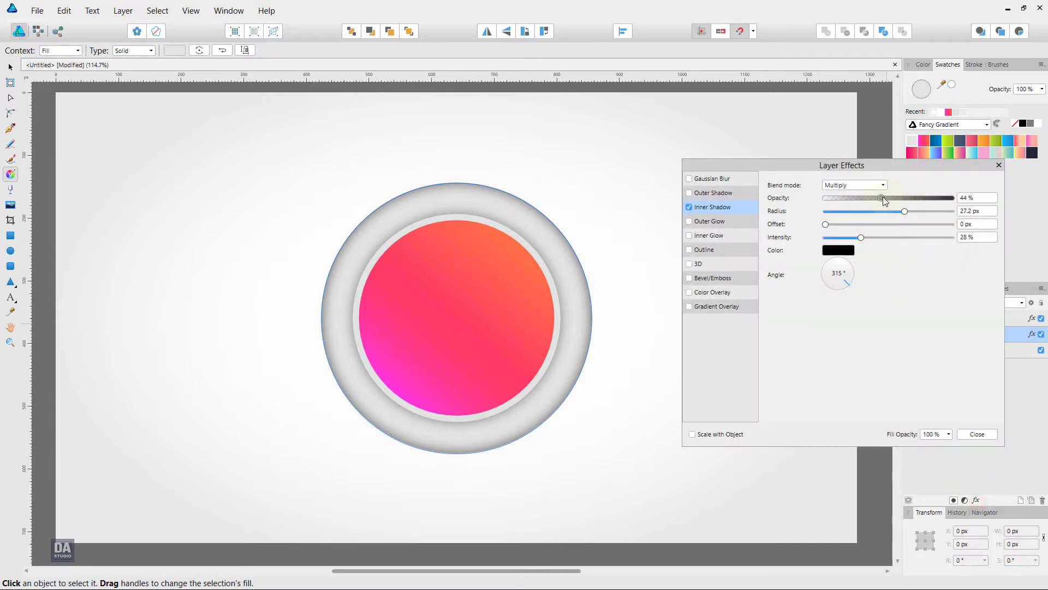
mouse_move(883, 198)
mouse_down()
mouse_move(863, 201)
mouse_move(876, 204)
mouse_up()
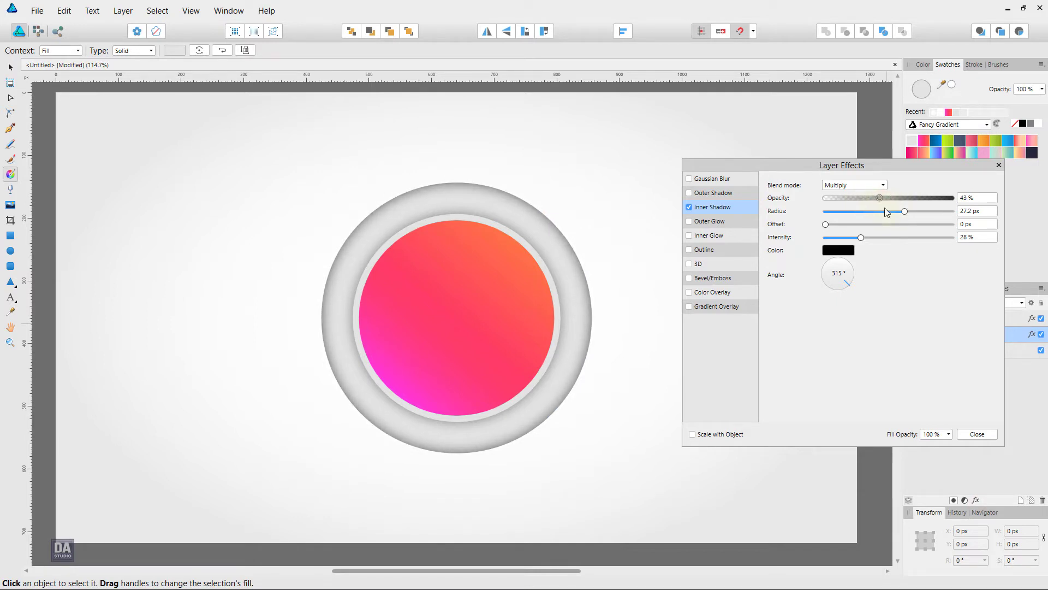
mouse_move(904, 211)
mouse_down()
mouse_move(884, 210)
mouse_move(892, 200)
mouse_move(840, 237)
mouse_up()
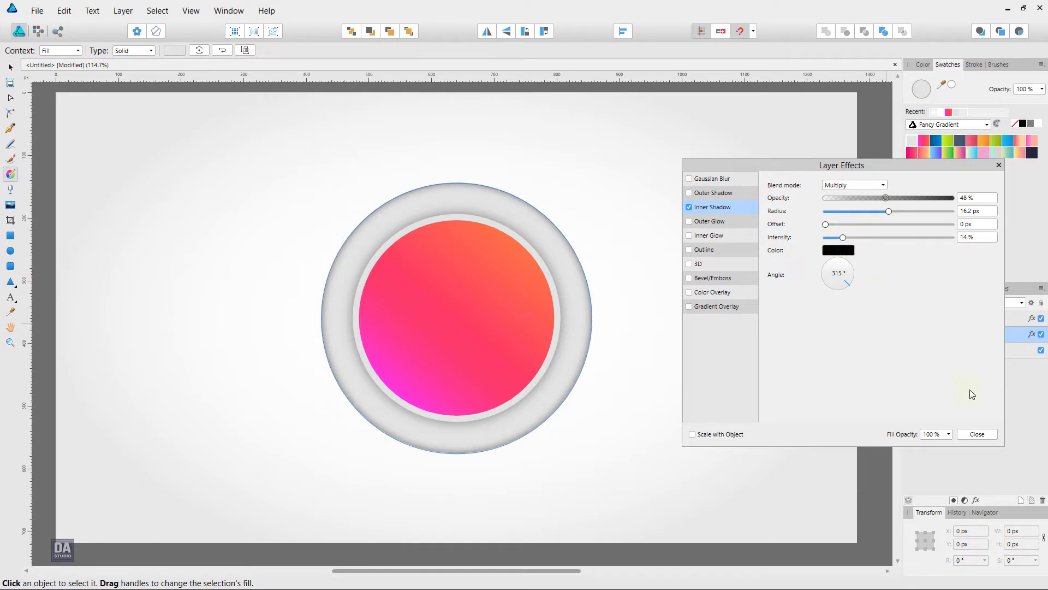
click(983, 435)
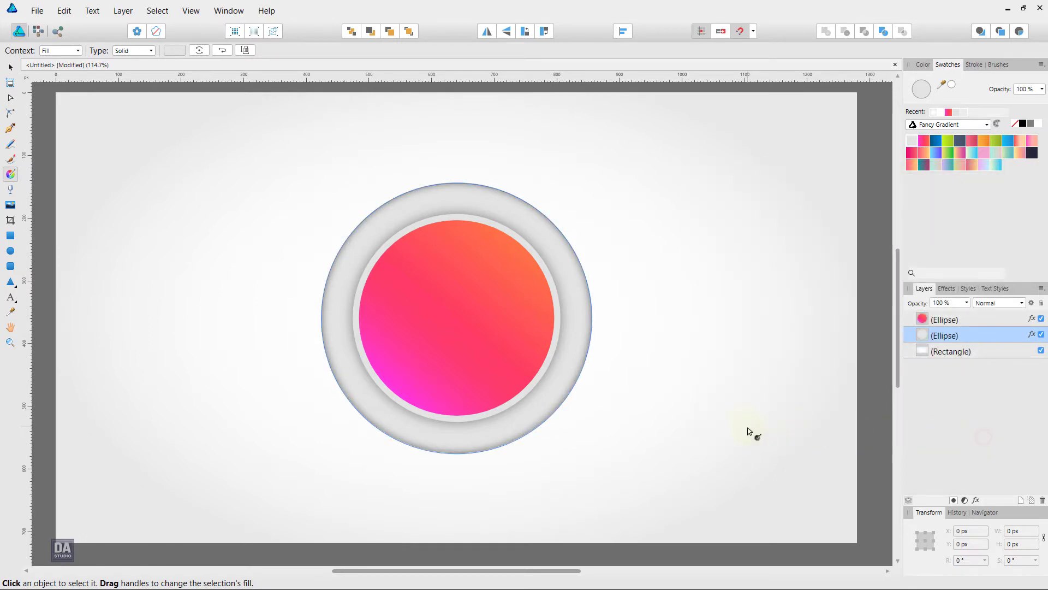
Draw an 88 px circle at the centre of the pink disc.
key(v)
click(867, 397)
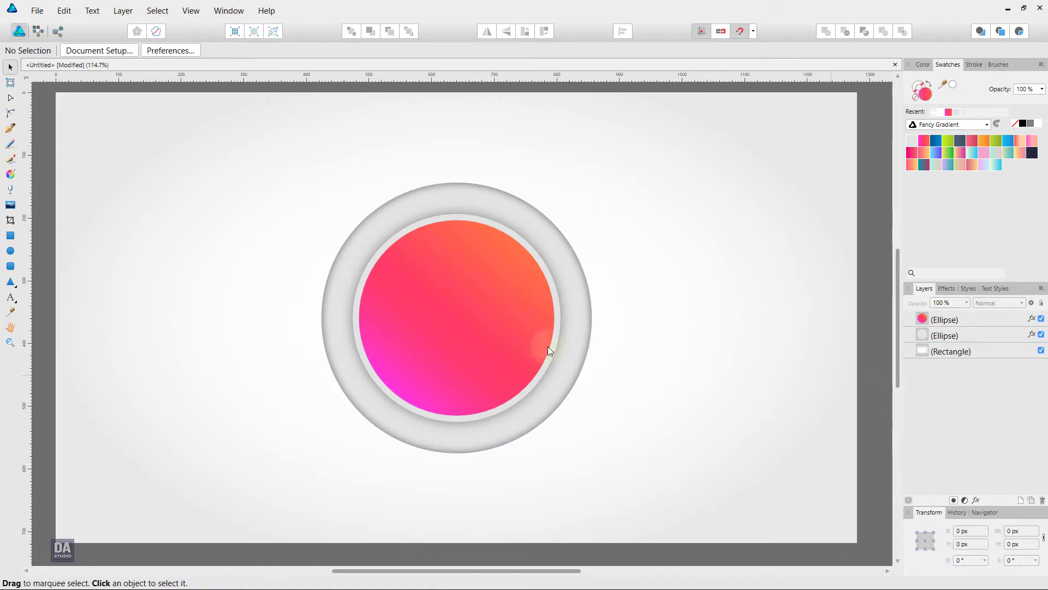
click(11, 251)
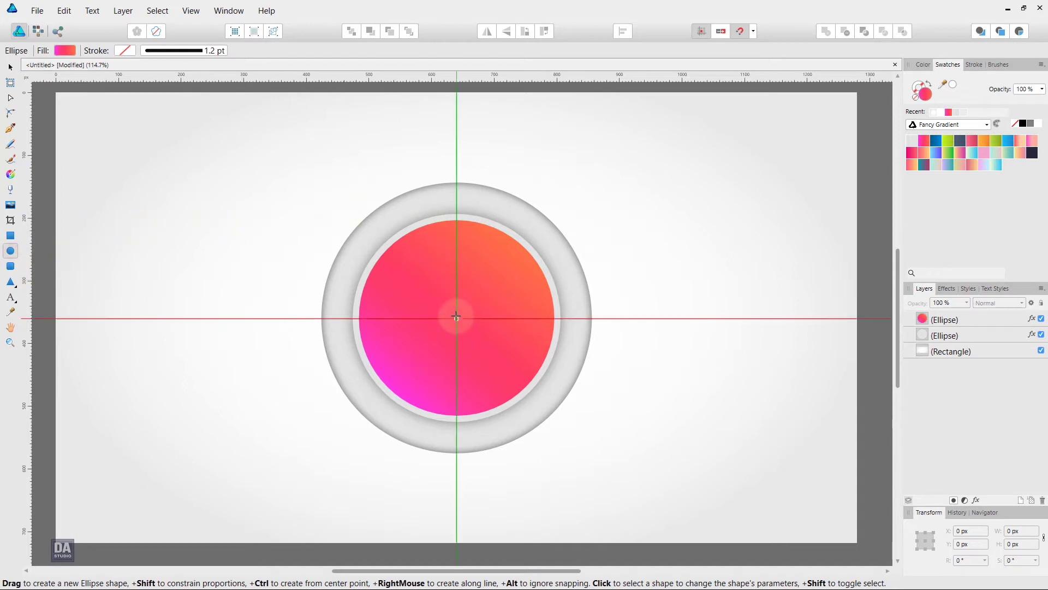
mouse_move(457, 317)
mouse_down()
mouse_move(495, 349)
mouse_move(486, 346)
mouse_up()
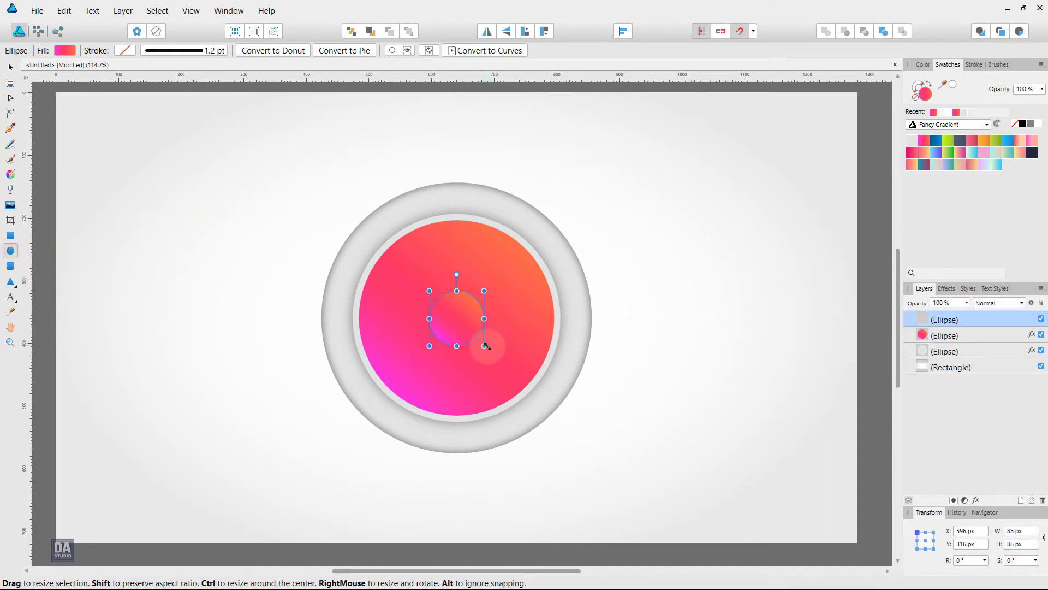
key(v)
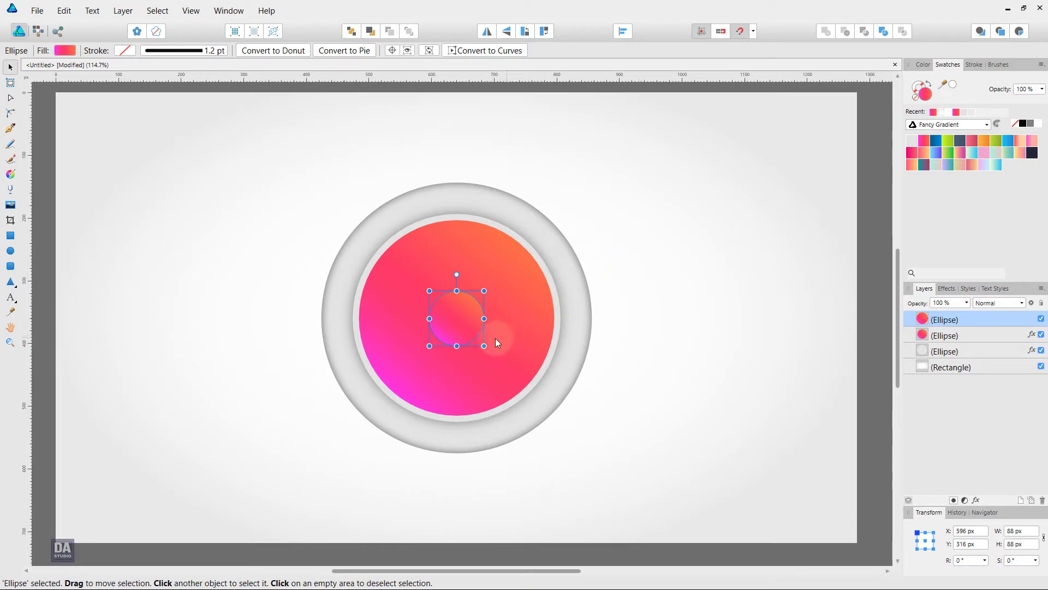
Fill the small circle with a vertical white-to-light-grey linear gradient.
scroll(450, 327, up, 1)
scroll(457, 336, up, 5)
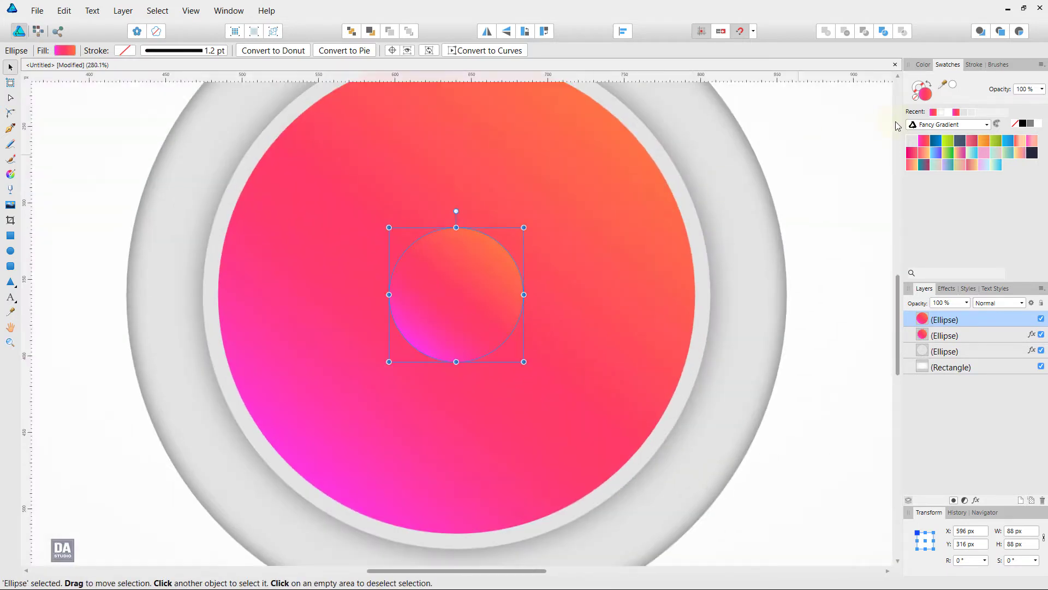
click(940, 112)
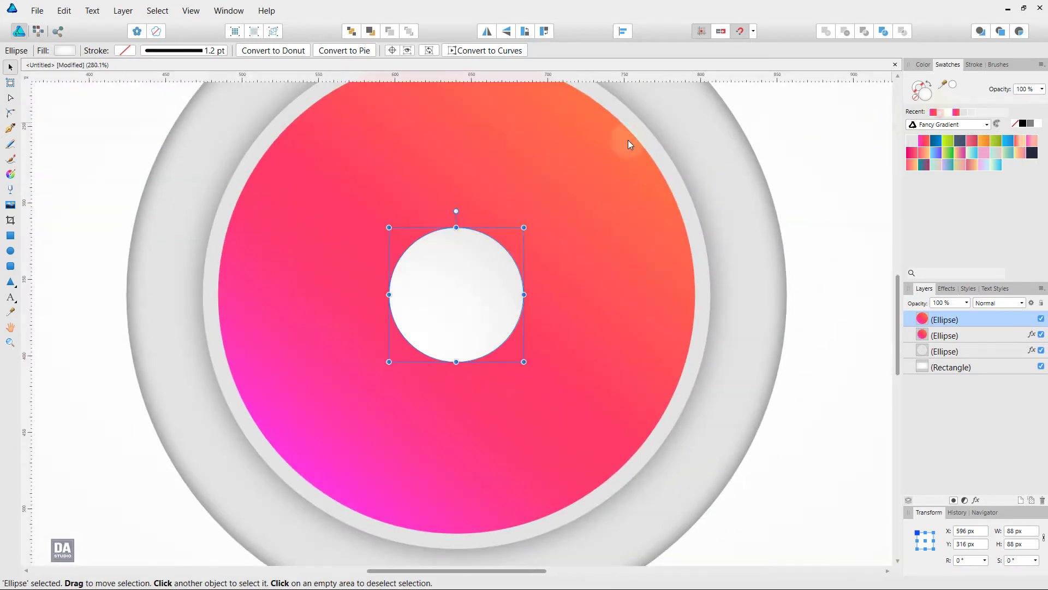
click(65, 51)
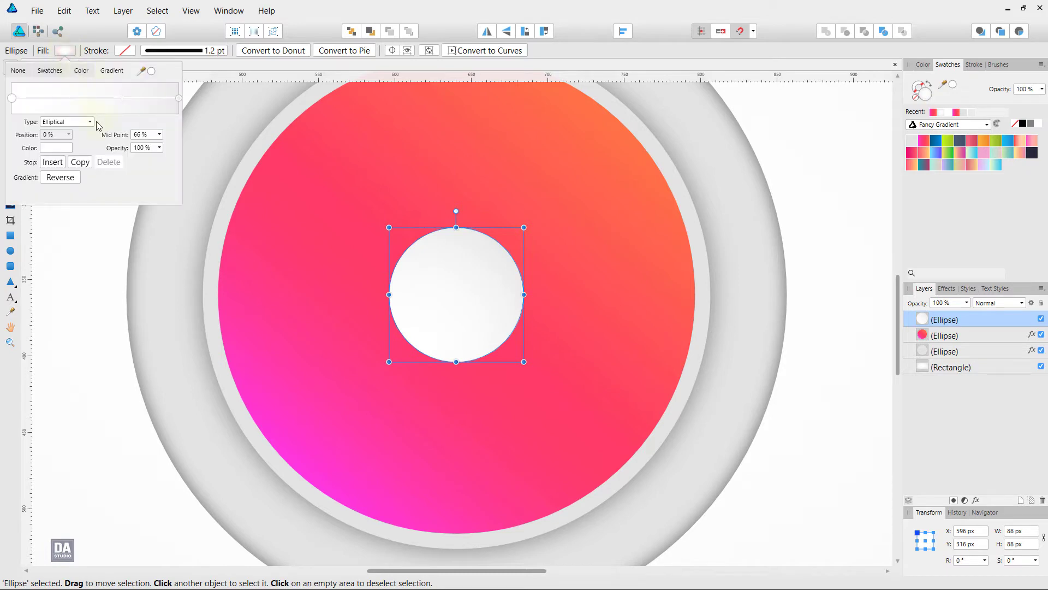
click(82, 121)
click(77, 140)
key(g)
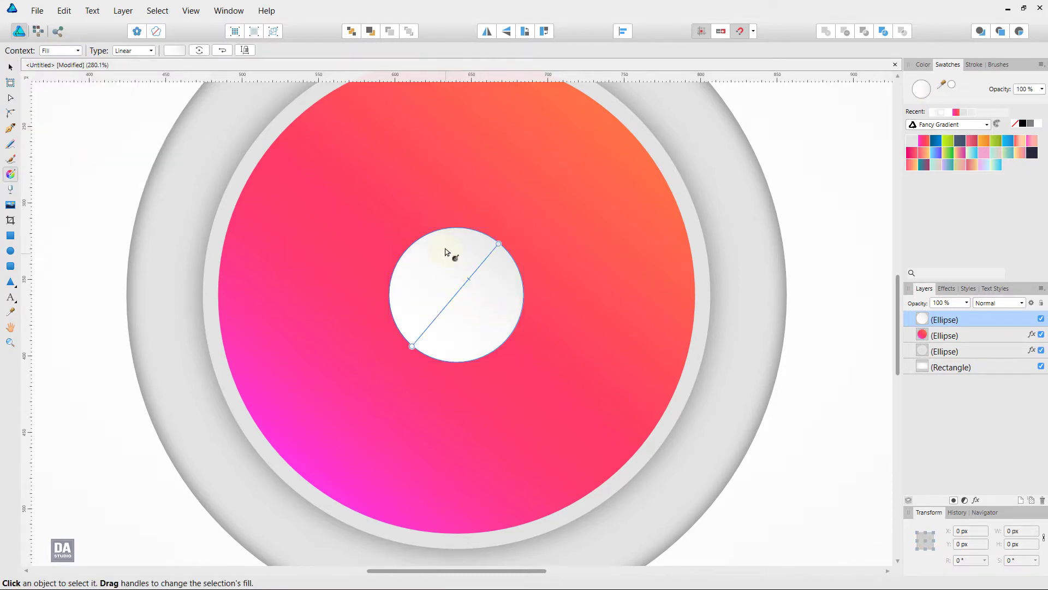
mouse_move(454, 228)
mouse_down()
mouse_move(473, 330)
mouse_move(465, 349)
mouse_move(461, 238)
mouse_up()
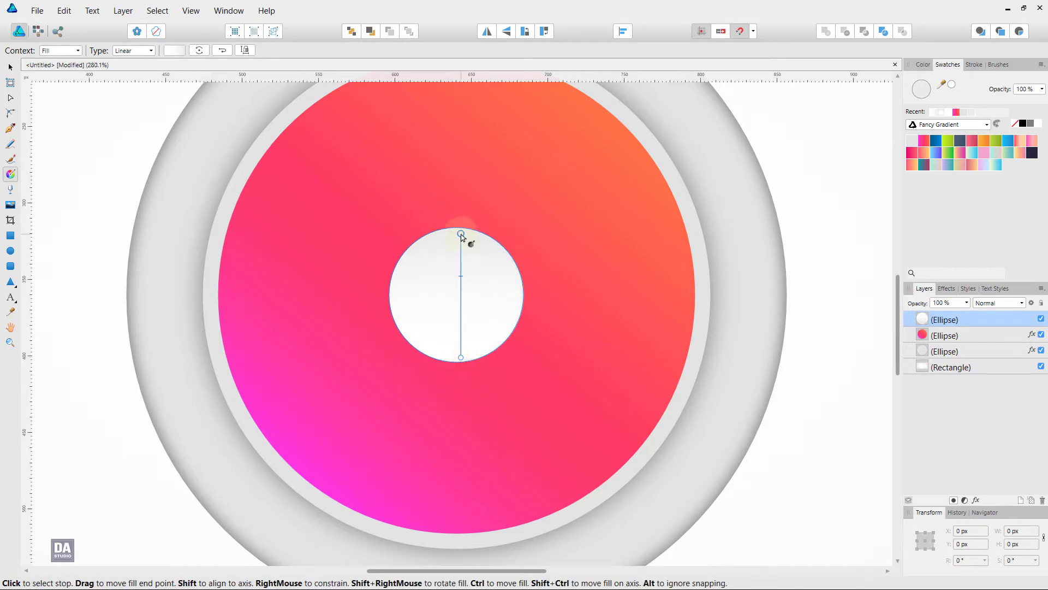
key(v)
drag(439, 221, 447, 373)
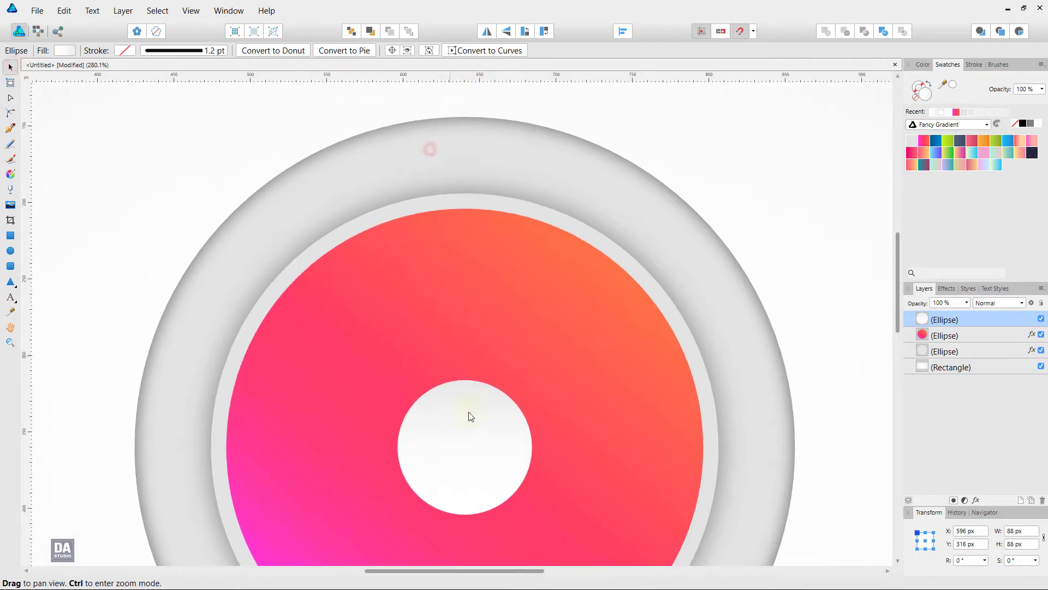
Move the white circle onto the ring's top edge and shrink it to 64 px.
drag(469, 411, 491, 135)
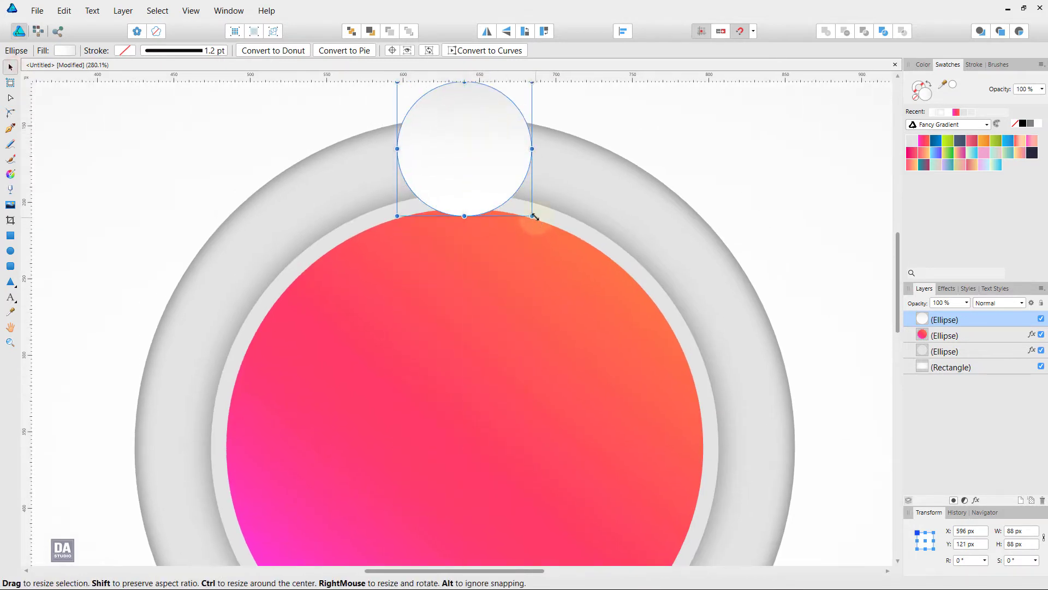
drag(539, 225, 520, 206)
scroll(523, 236, down, 1)
scroll(418, 189, down, 2)
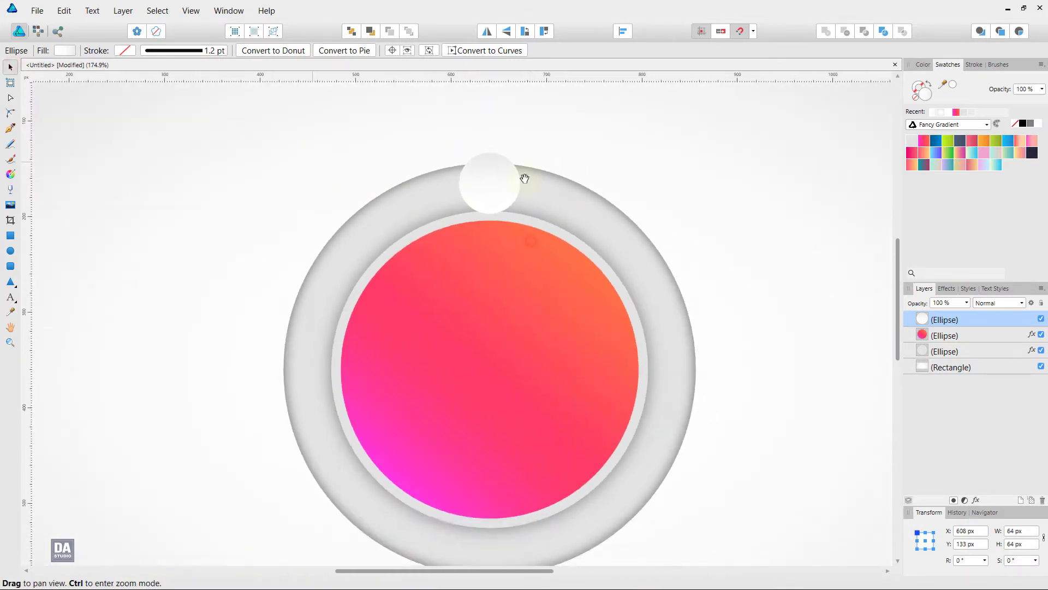
scroll(524, 175, up, 3)
drag(470, 273, 467, 254)
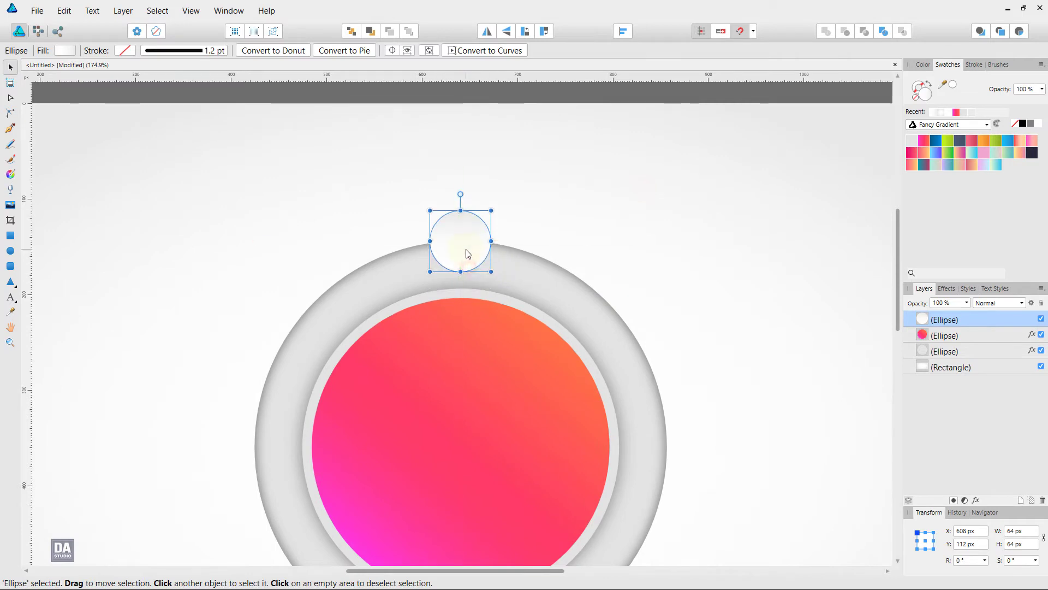
key(ctrl+j)
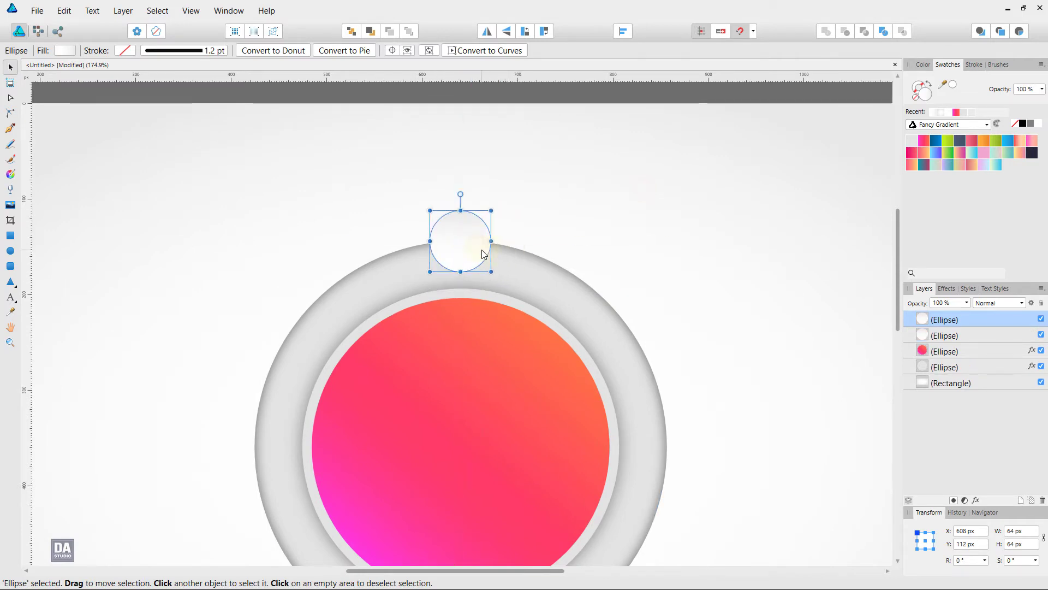
key(ctrl+z)
drag(538, 246, 462, 250)
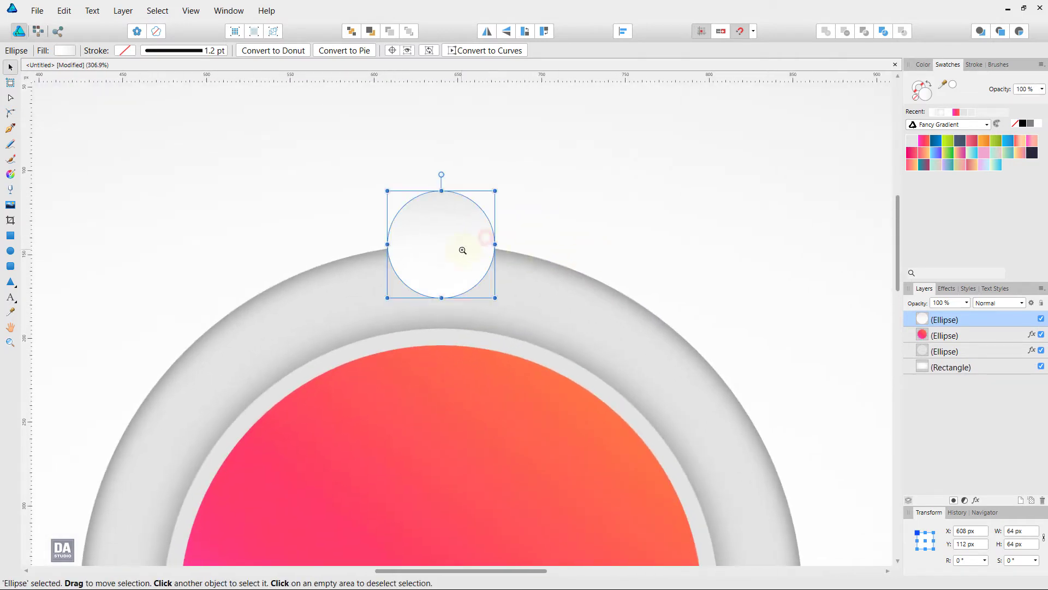
Outline the small circle with the pink gradient at 0.2 pt width.
click(924, 143)
click(974, 64)
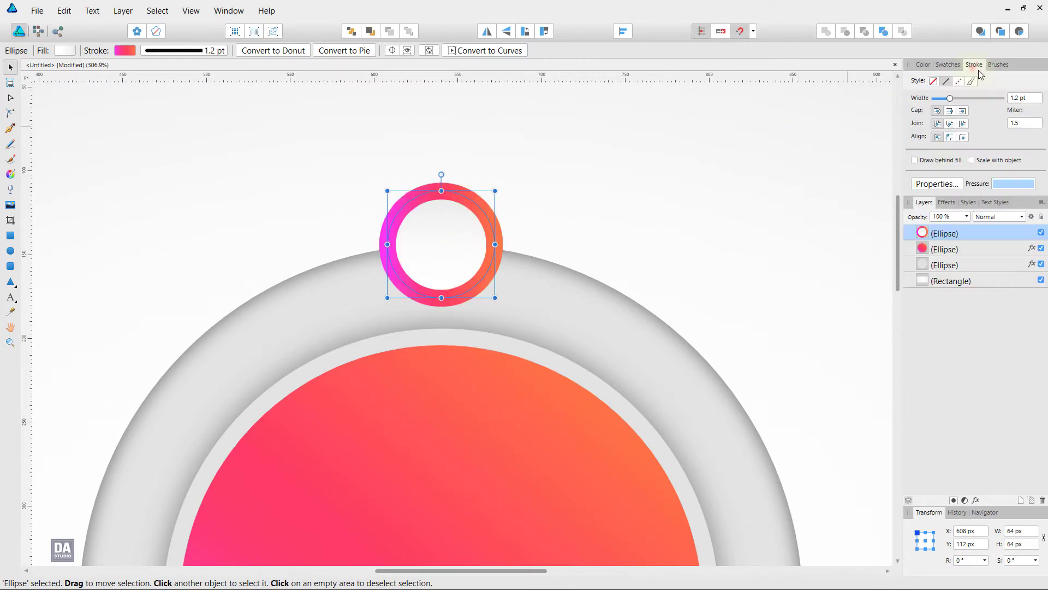
scroll(1032, 102, down, 10)
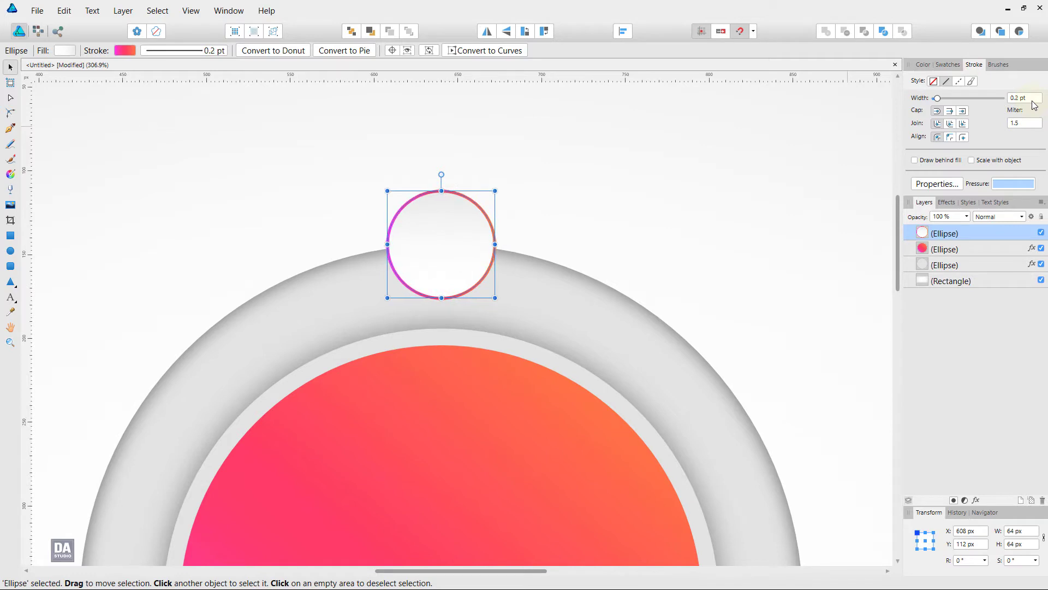
click(987, 277)
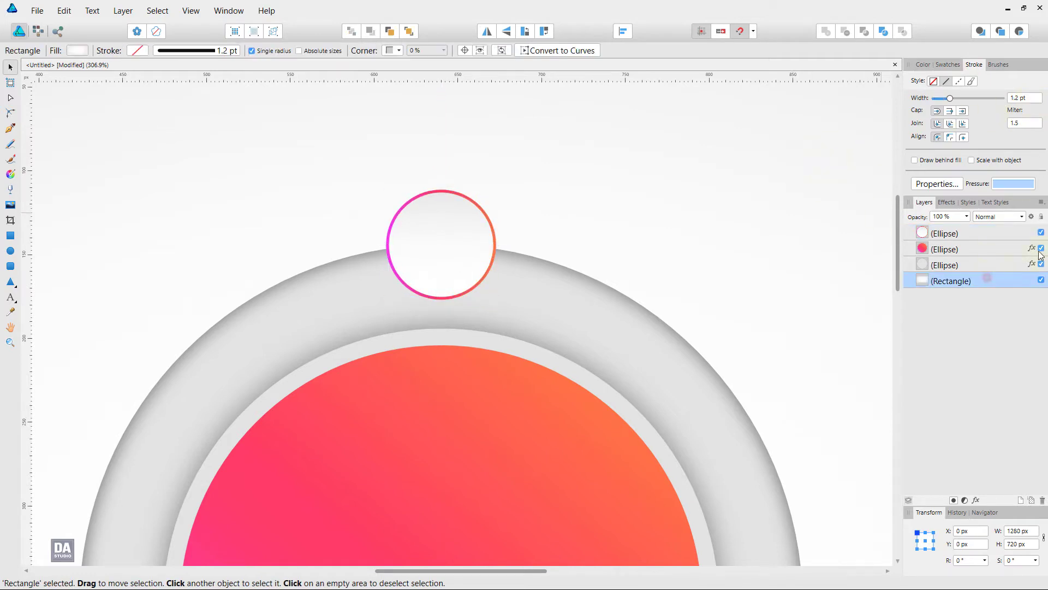
Move the small outlined white circle onto the left side of the grey ring.
click(724, 186)
key(z)
drag(584, 327, 169, 203)
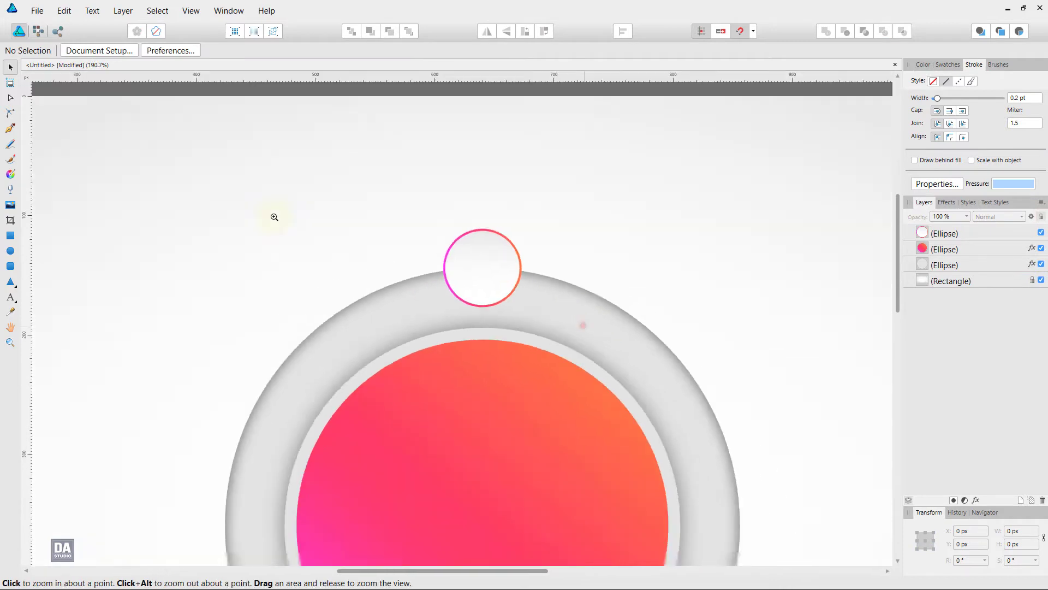
drag(584, 397, 494, 303)
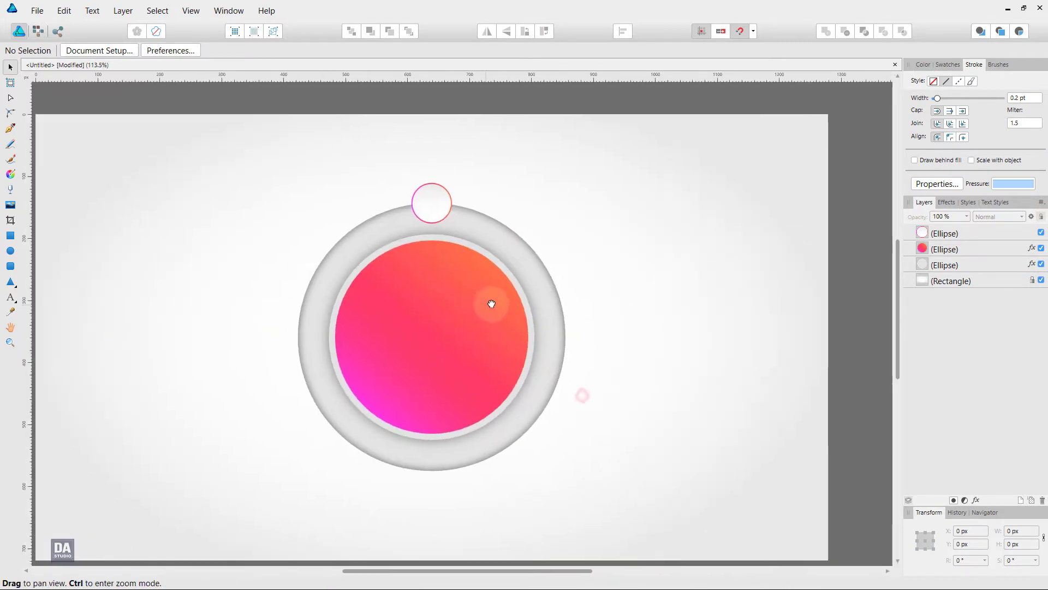
key(v)
scroll(494, 303, up, 2)
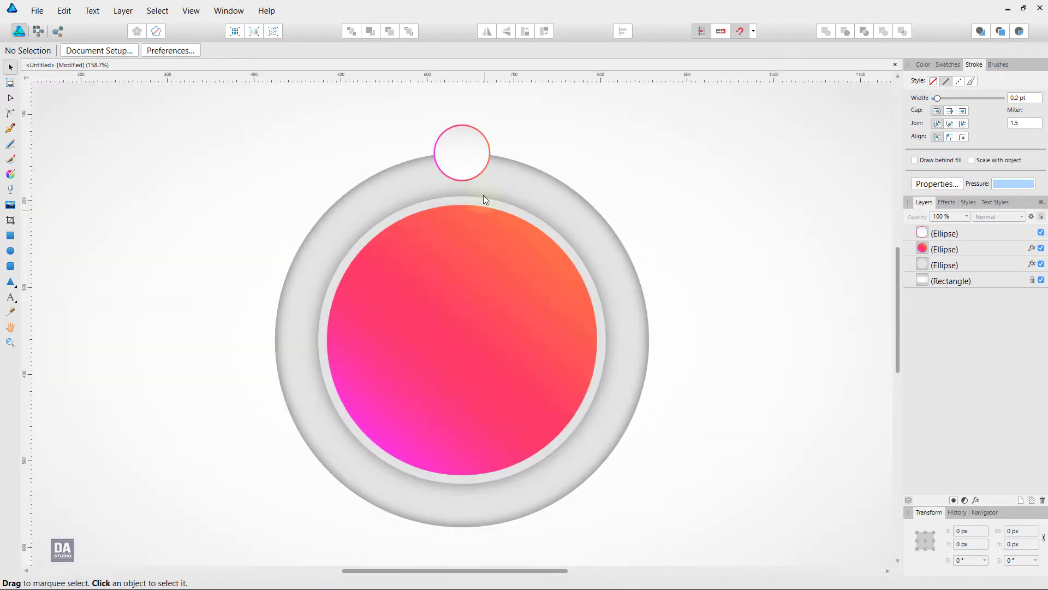
mouse_move(468, 169)
mouse_down()
mouse_move(293, 322)
mouse_move(281, 348)
mouse_move(337, 220)
mouse_up()
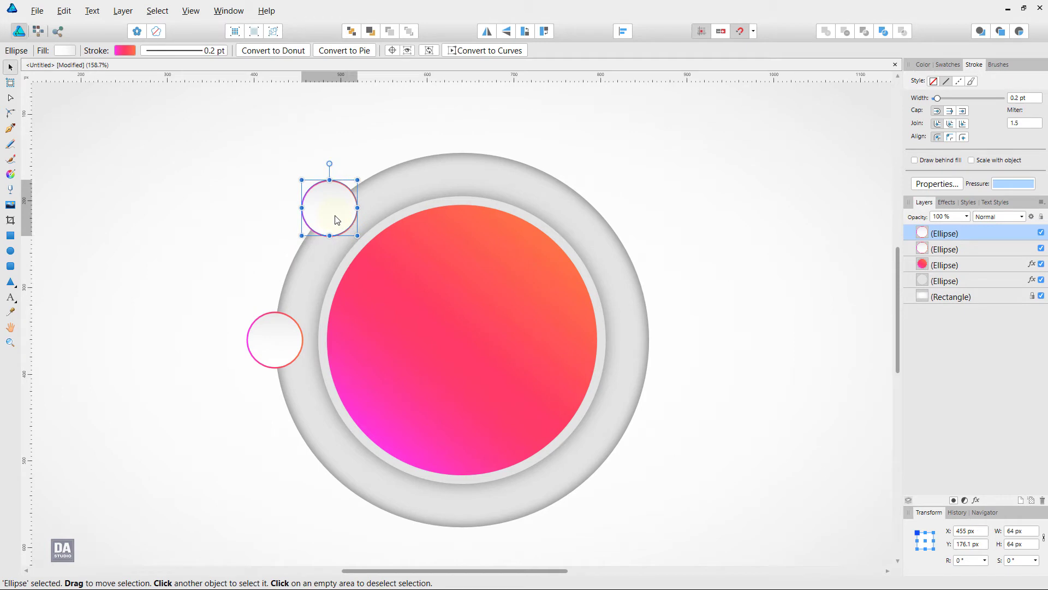
Copy the circle down the ring's left side and select all three left circles.
alt+drag(337, 220, 326, 486)
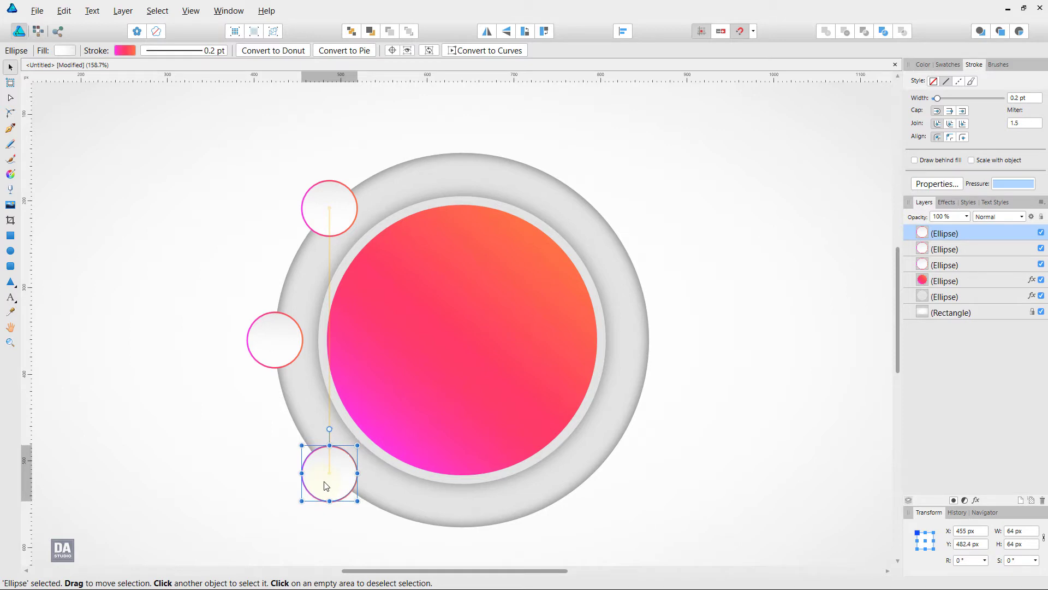
drag(327, 486, 326, 487)
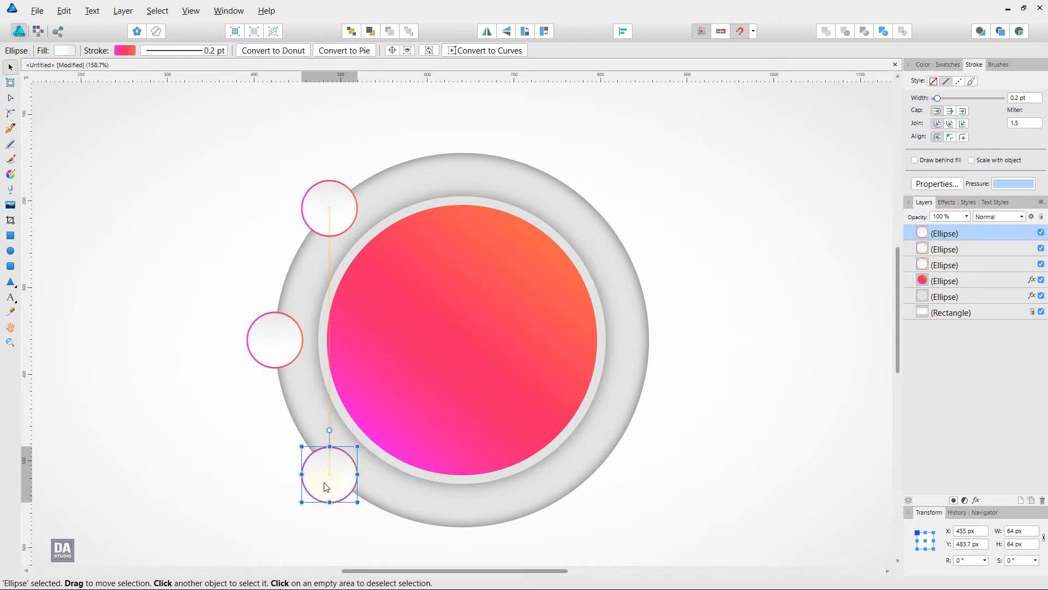
shift+click(290, 354)
shift+click(327, 231)
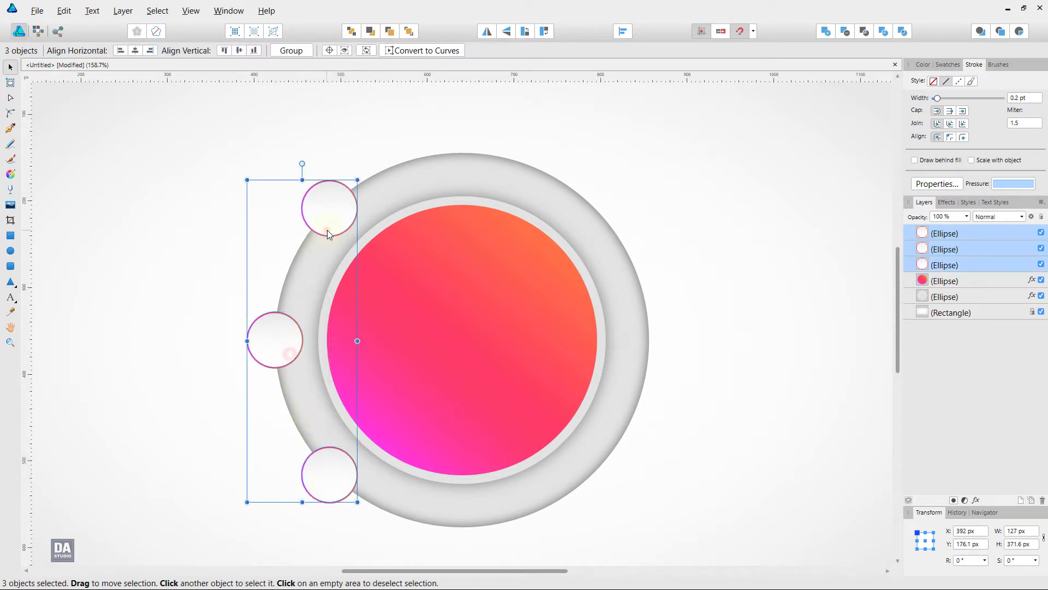
Duplicate the three left circles to the right, flip them horizontally, and place them on the ring.
drag(342, 225, 597, 230)
right_click(597, 231)
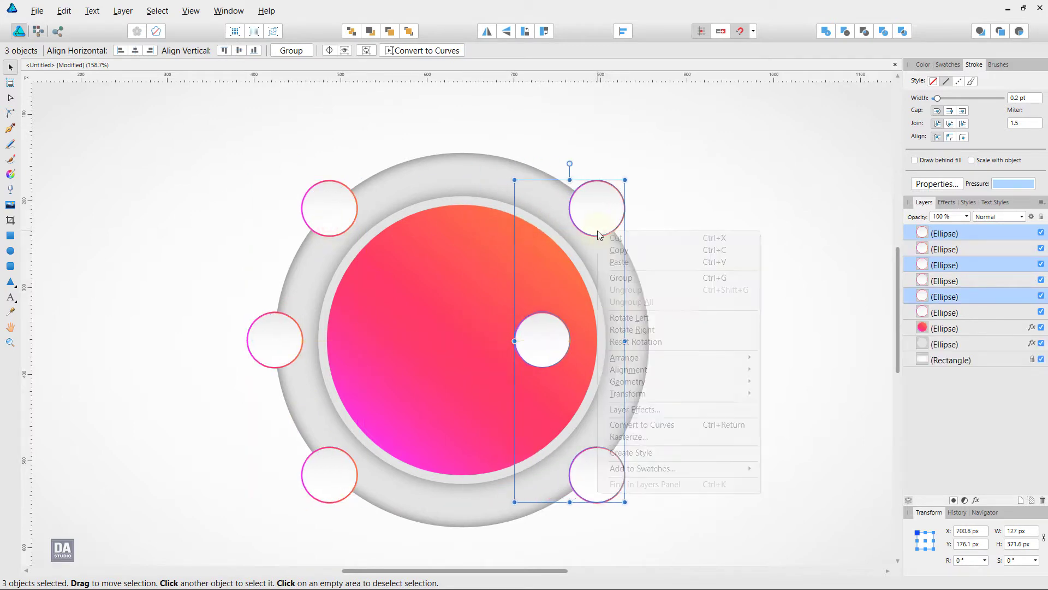
mouse_move(627, 393)
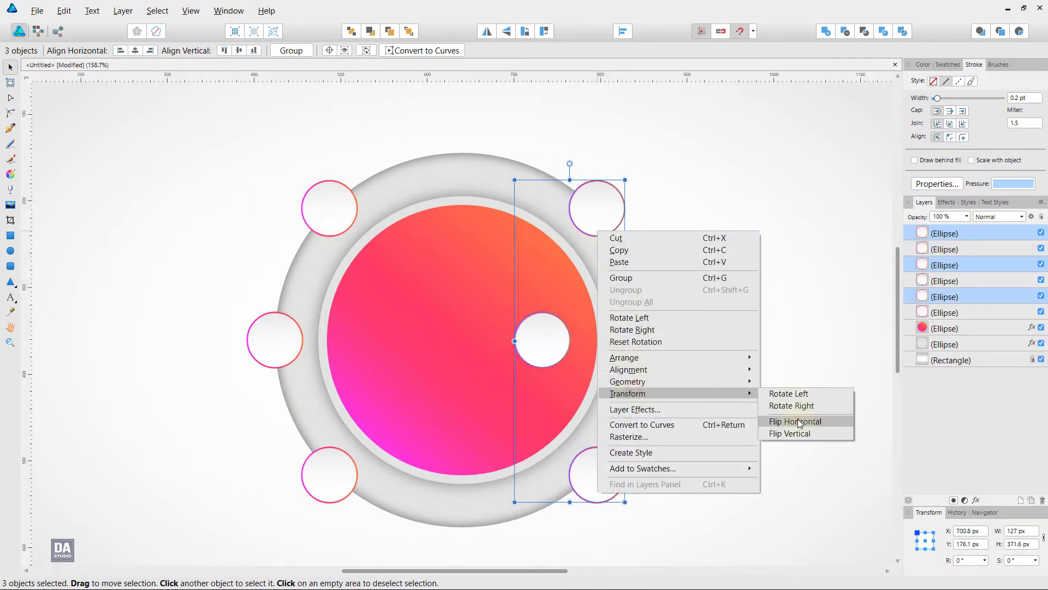
click(797, 418)
drag(542, 354, 636, 338)
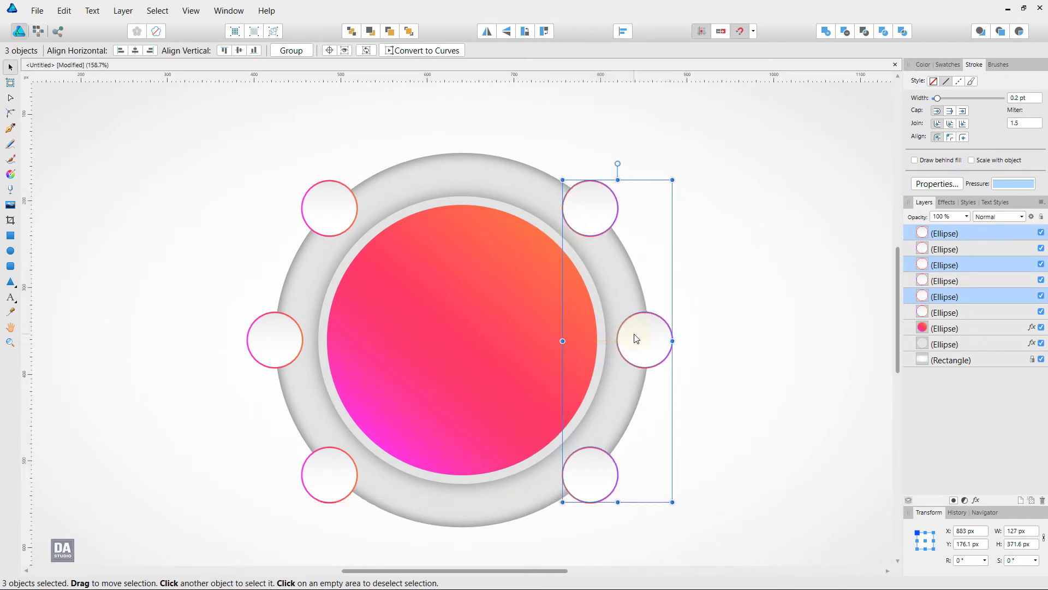
Zoom out and recentre the view on the finished six-circle ring.
click(767, 330)
key(z)
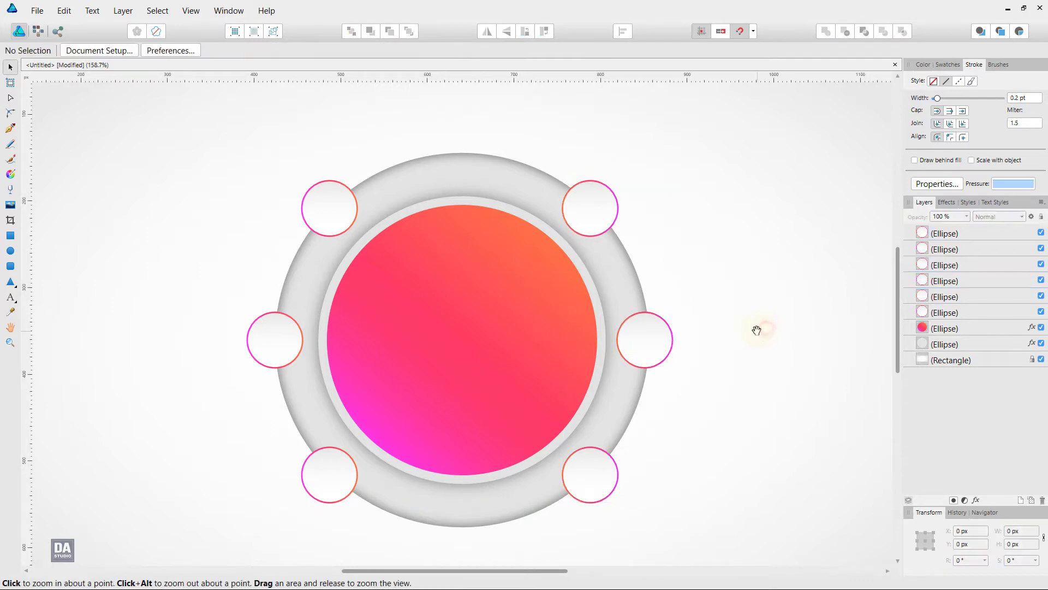
alt+click(676, 304)
scroll(520, 234, up, 5)
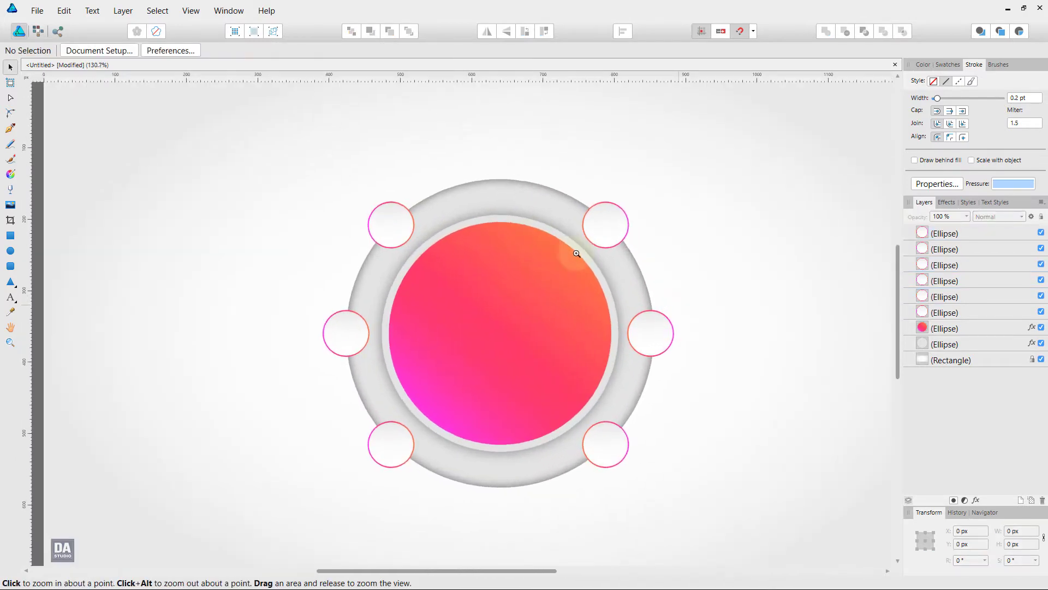
drag(559, 246, 384, 261)
scroll(384, 261, up, 2)
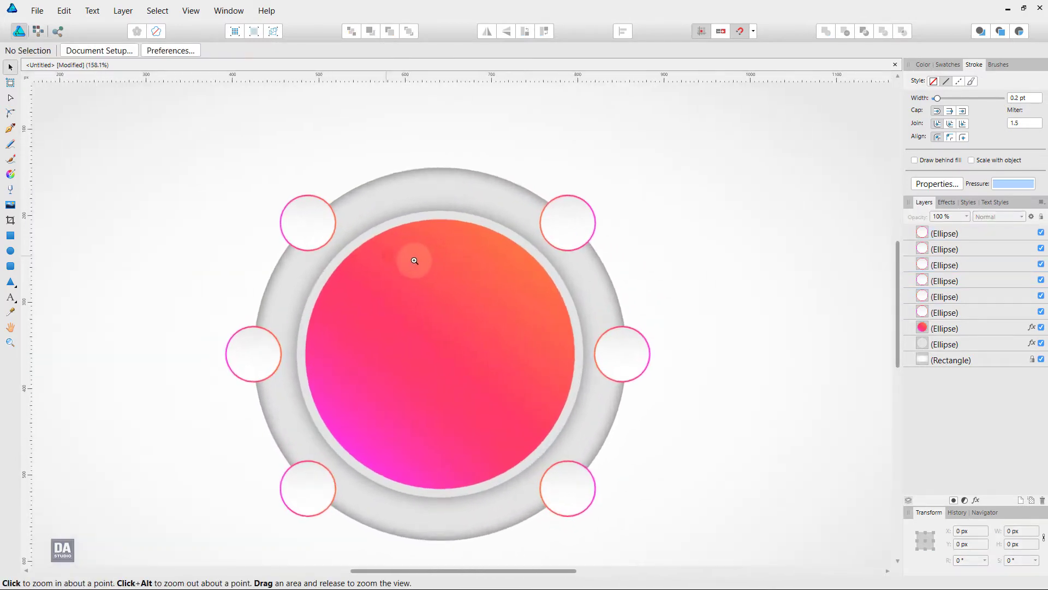
drag(486, 289, 475, 283)
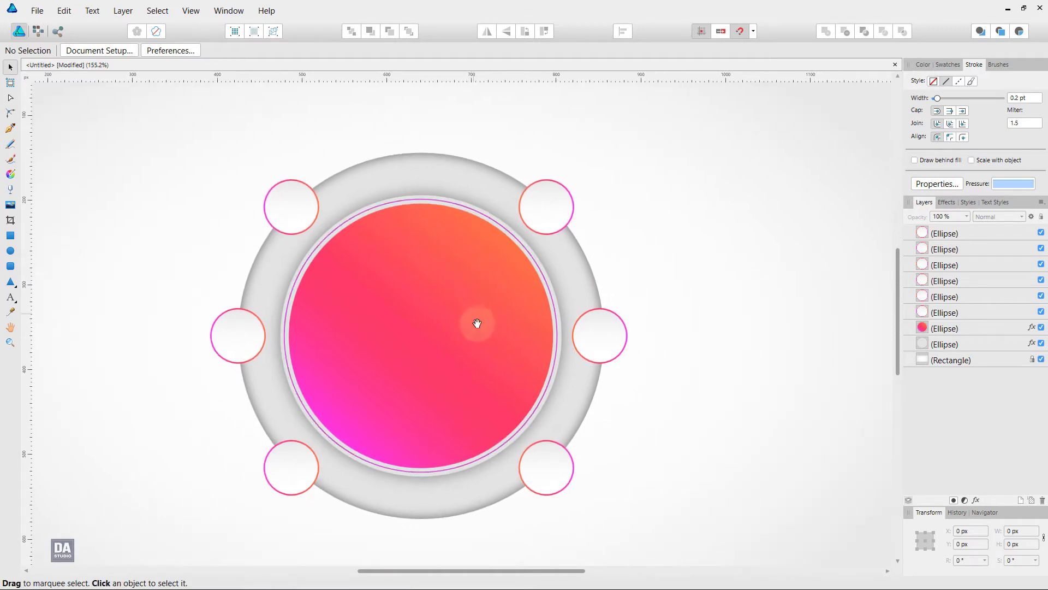
drag(475, 322, 477, 307)
click(476, 308)
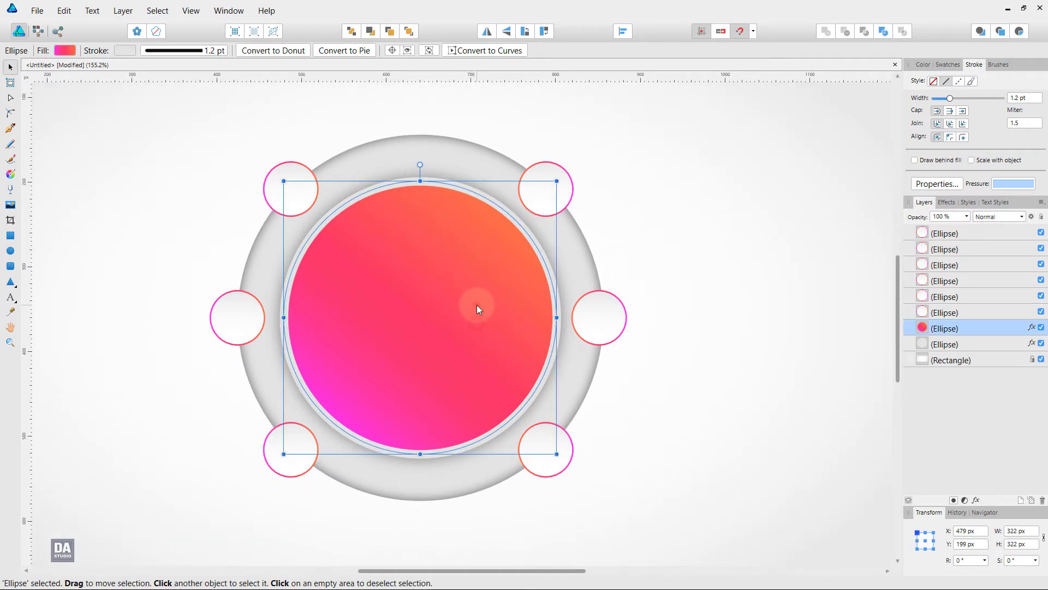
Increase the gradient disc's Outer Shadow offset slightly in Layer Effects.
click(1031, 328)
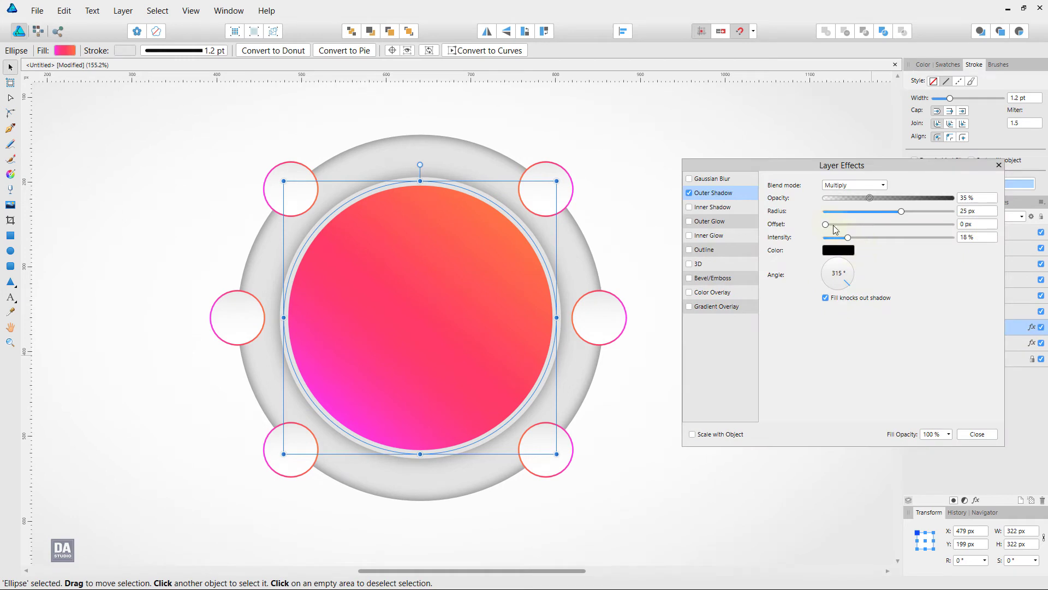
drag(826, 223, 870, 227)
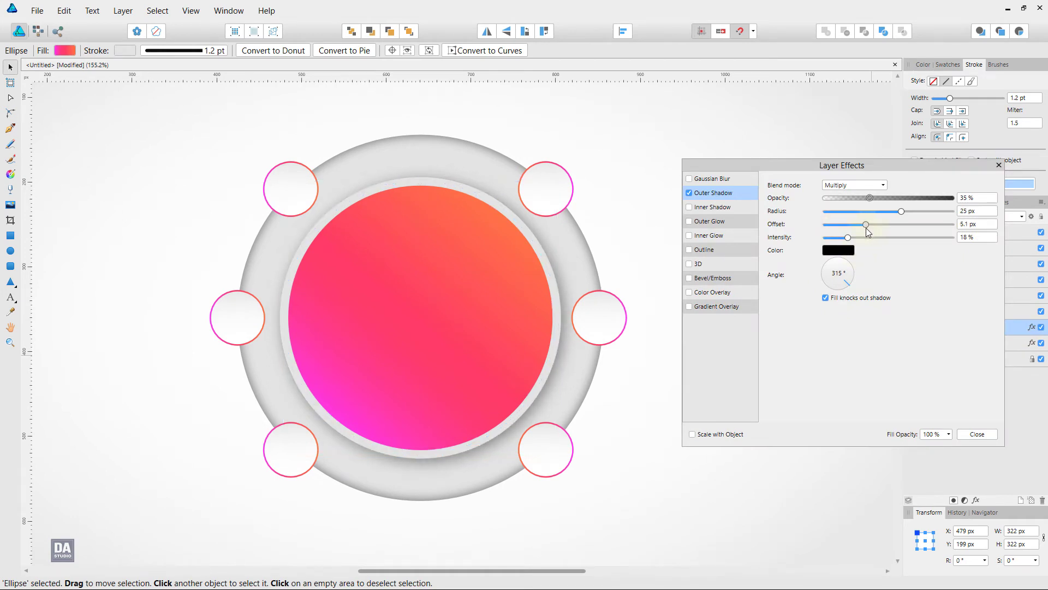
click(977, 434)
click(698, 353)
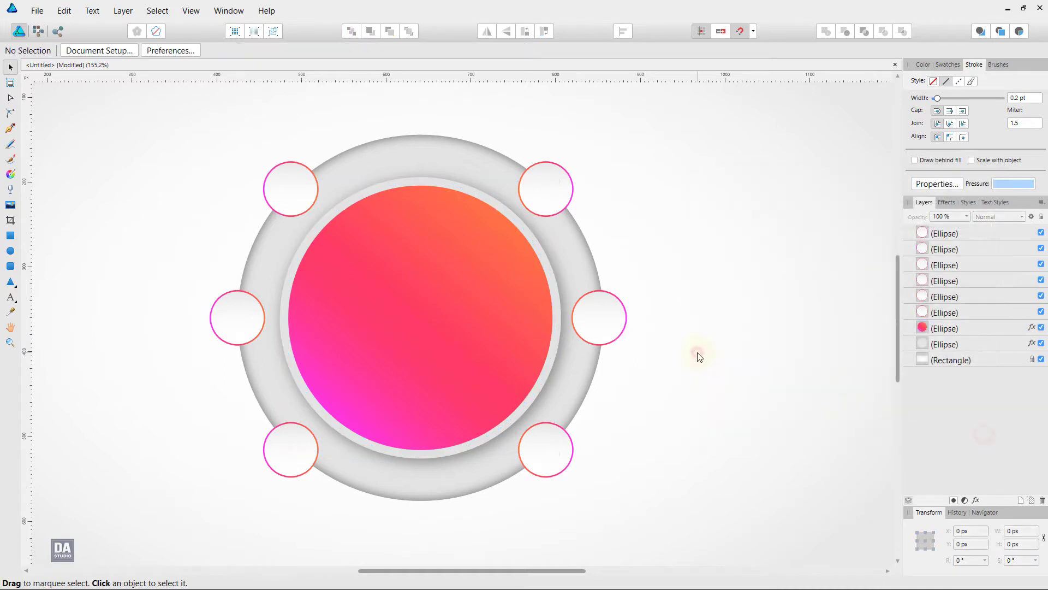
Select all six small circles around the ring.
click(597, 323)
shift+click(542, 205)
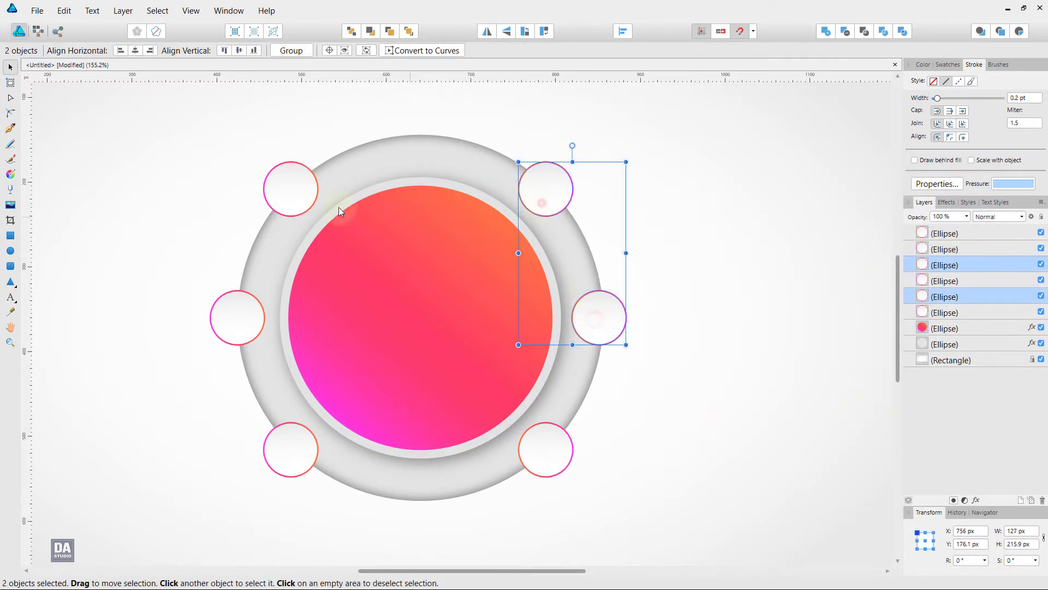
shift+click(294, 219)
shift+click(249, 313)
shift+click(287, 460)
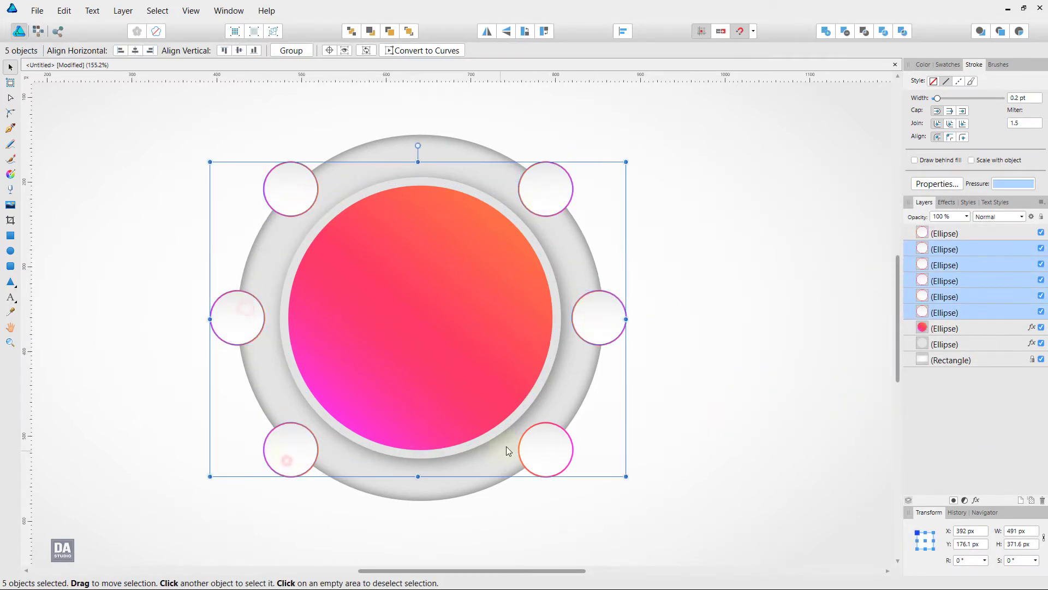
shift+click(533, 453)
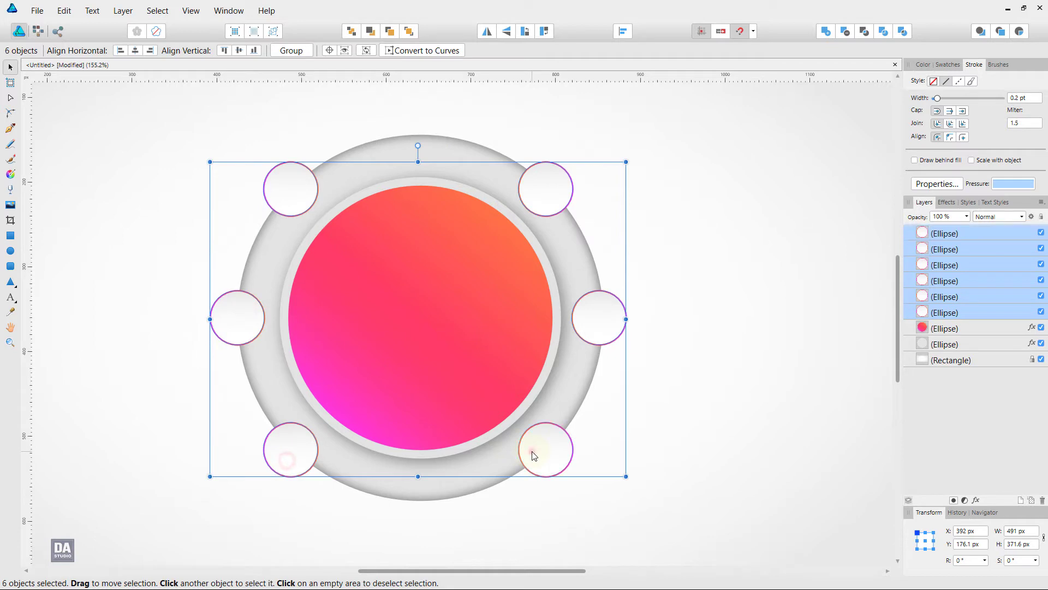
Give the six circles an Outer Shadow: 8.5 px radius, 3.2 px offset, 30% opacity.
click(977, 501)
click(734, 194)
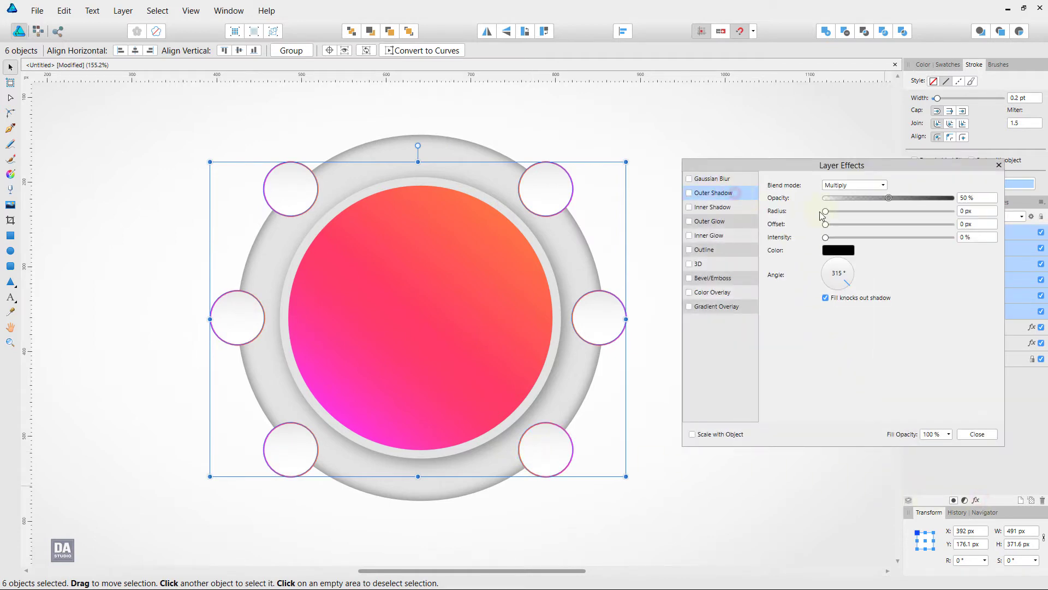
mouse_move(825, 211)
mouse_down()
mouse_move(880, 211)
mouse_move(828, 228)
mouse_move(860, 224)
mouse_move(866, 198)
mouse_up()
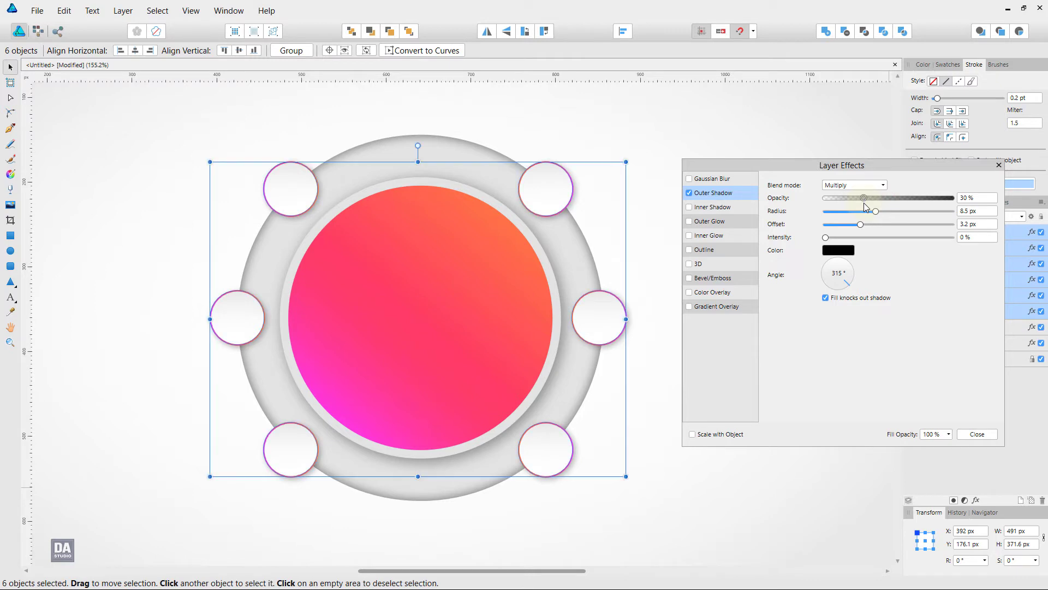
click(977, 434)
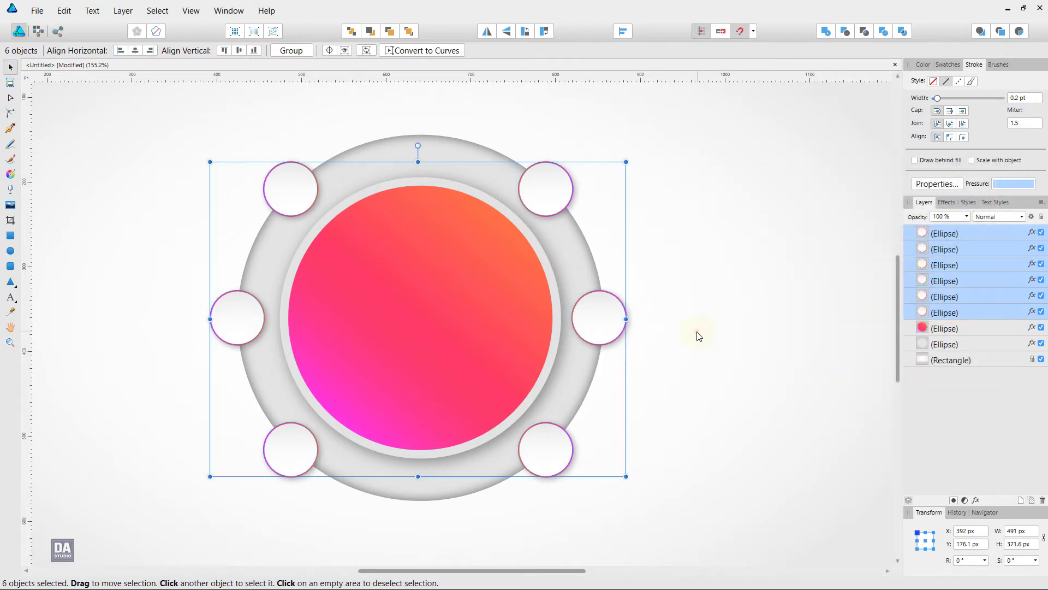
click(699, 336)
scroll(693, 329, down, 2)
scroll(450, 218, down, 3)
Show the Assets panel from View > Studio.
scroll(575, 224, up, 5)
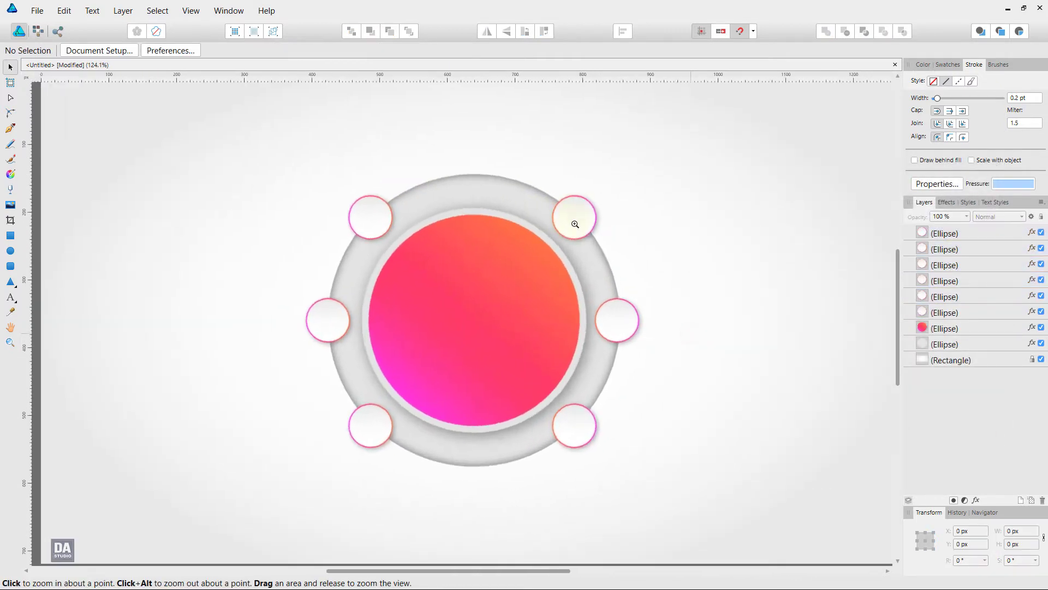
scroll(575, 224, down, 1)
scroll(552, 234, down, 1)
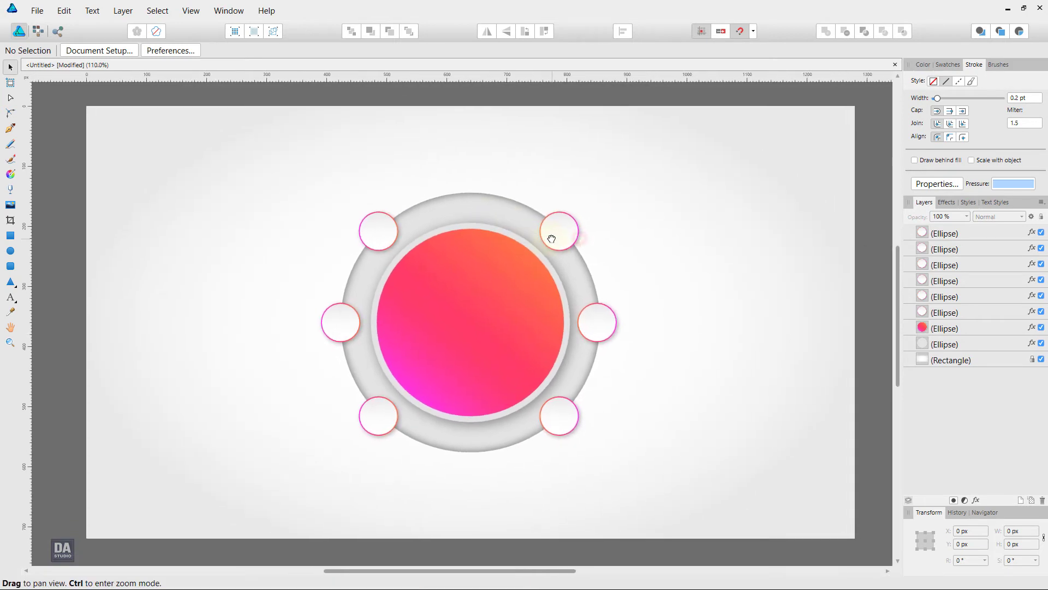
click(552, 229)
scroll(538, 257, up, 1)
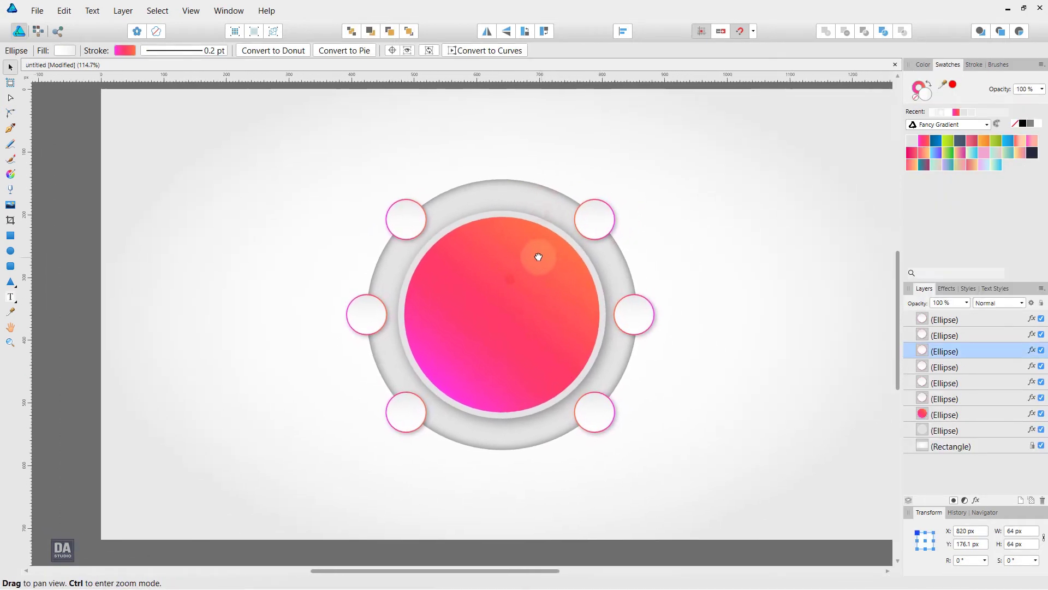
drag(538, 257, 527, 256)
click(129, 261)
click(191, 11)
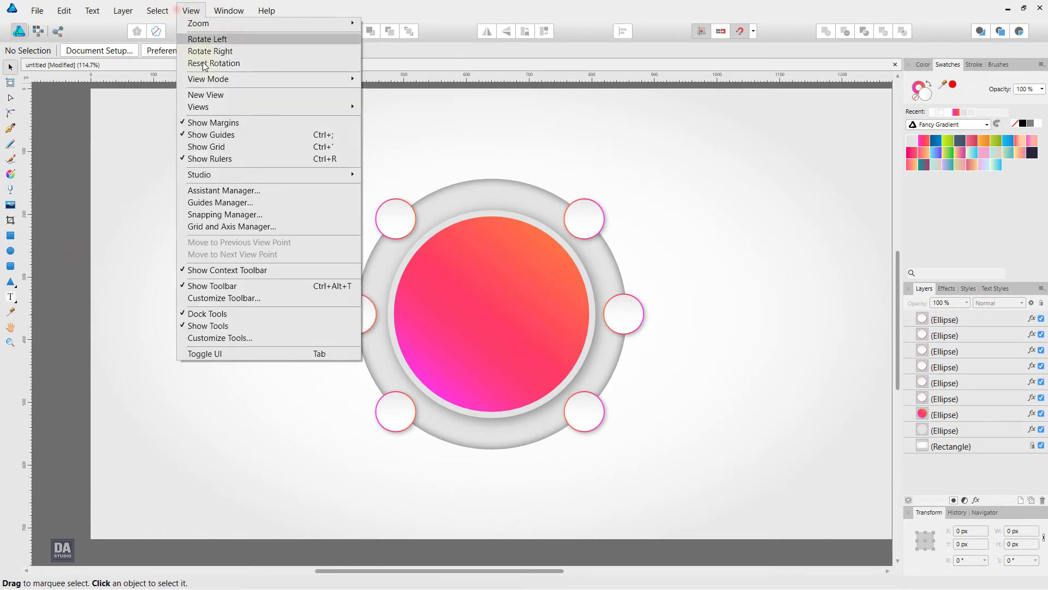
mouse_move(198, 174)
click(480, 189)
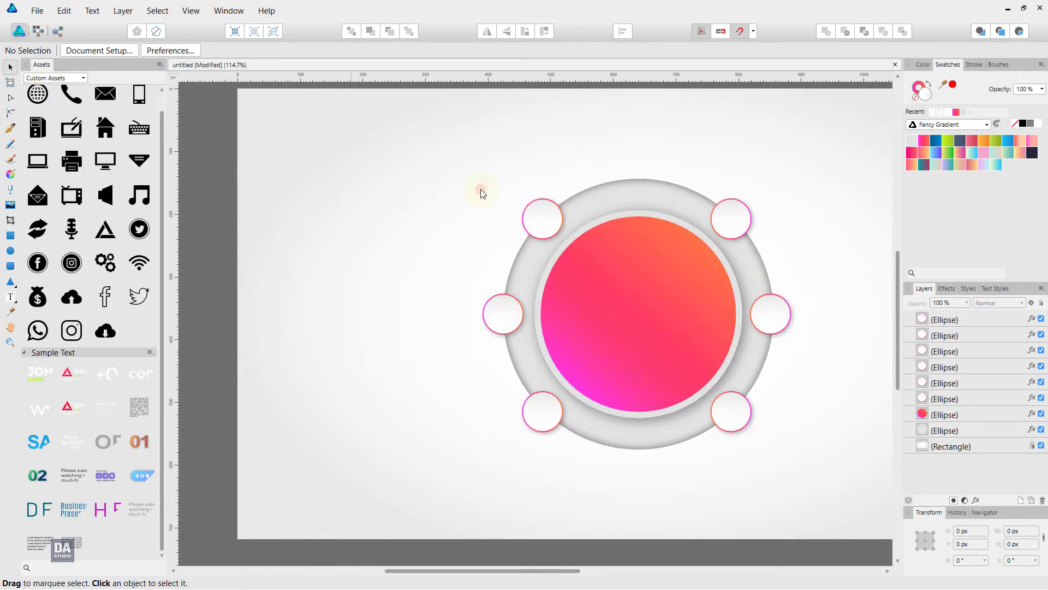
Lighten the large grey ring's fill from E3E3E3 to near-white F5F5F5.
alt+click(585, 285)
mouse_move(632, 271)
mouse_down()
mouse_move(526, 286)
mouse_move(542, 287)
mouse_up()
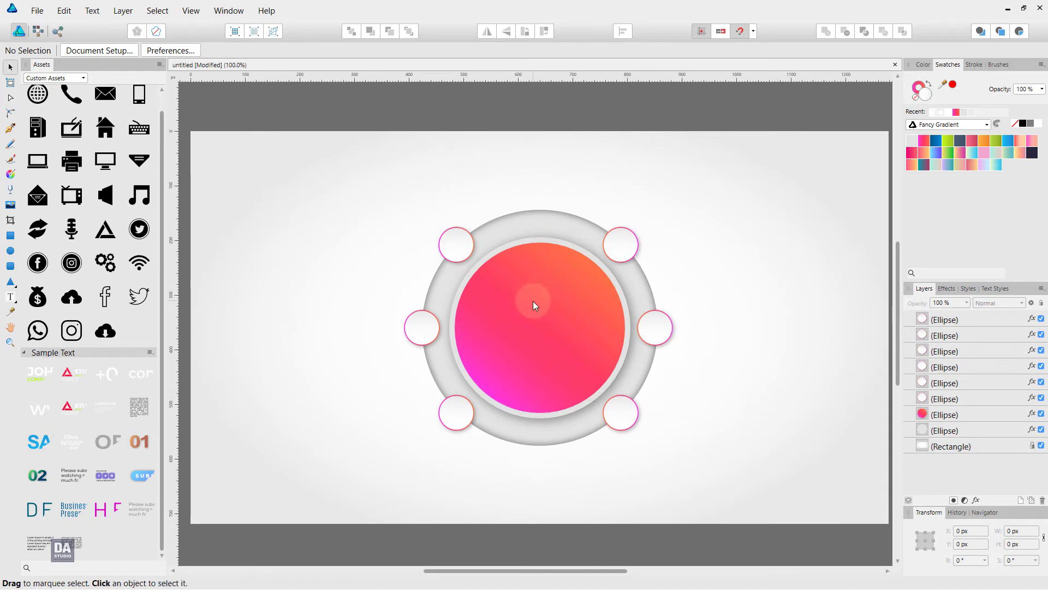
click(648, 367)
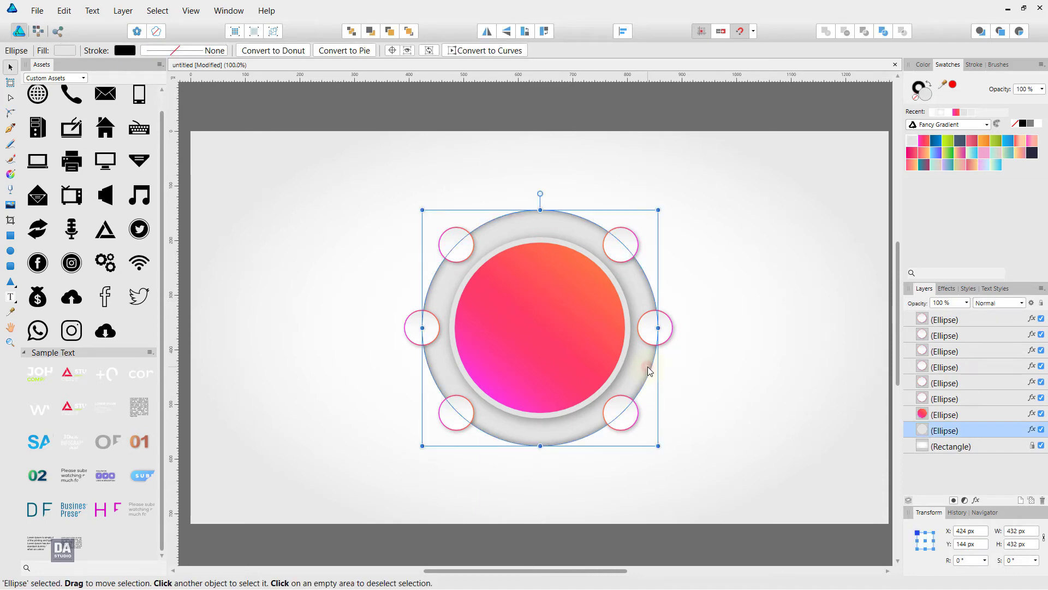
double_click(923, 92)
drag(567, 169, 926, 169)
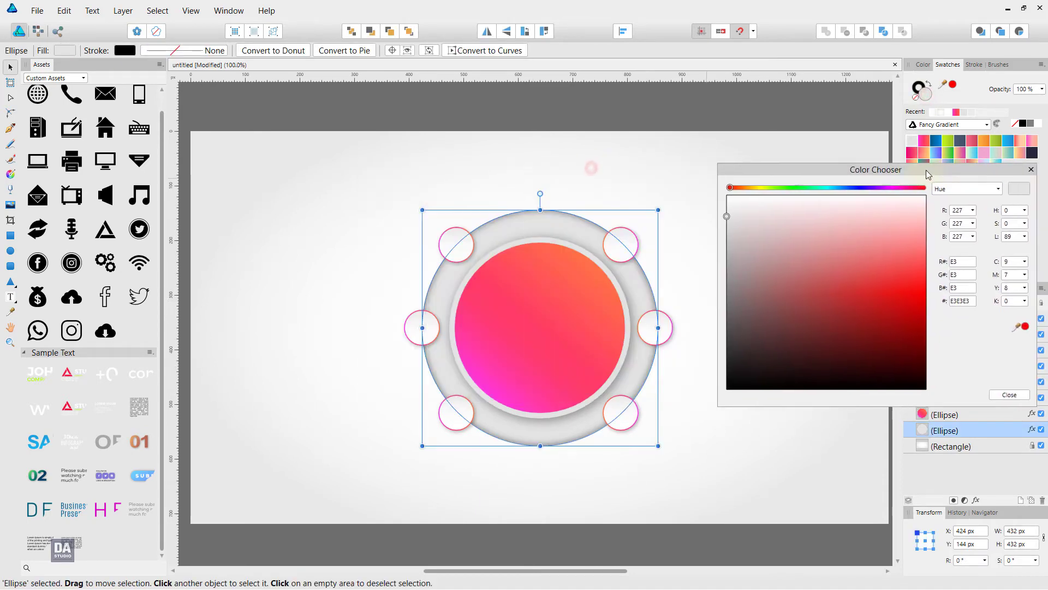
drag(731, 219, 726, 214)
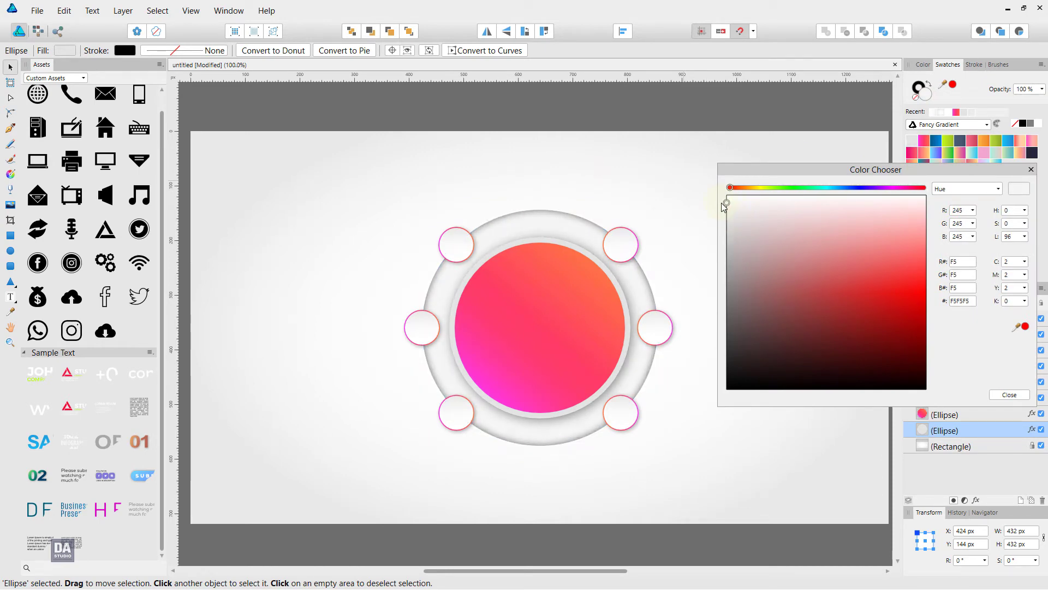
drag(722, 202, 722, 203)
click(1005, 396)
click(721, 367)
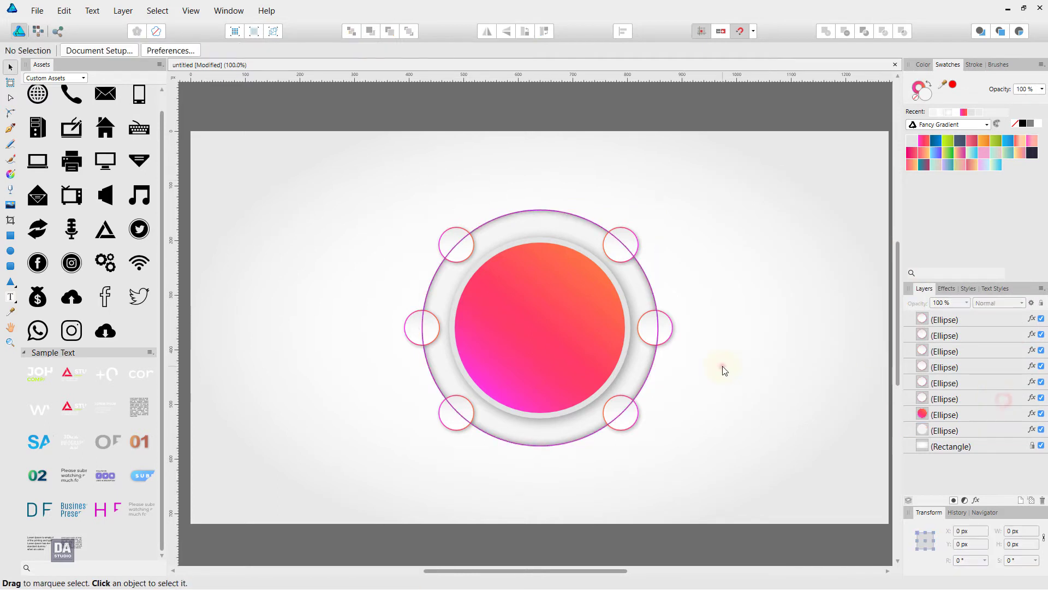
drag(375, 327, 376, 326)
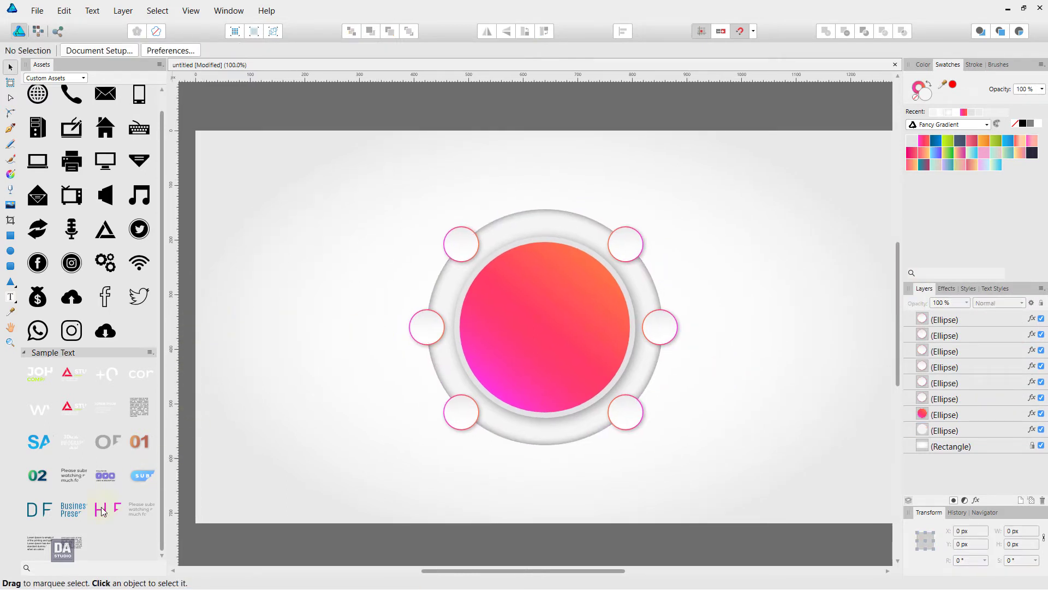
Drag the HEADING title and body text samples from Assets onto the page.
mouse_move(107, 512)
mouse_down()
mouse_move(300, 245)
mouse_move(329, 232)
mouse_up()
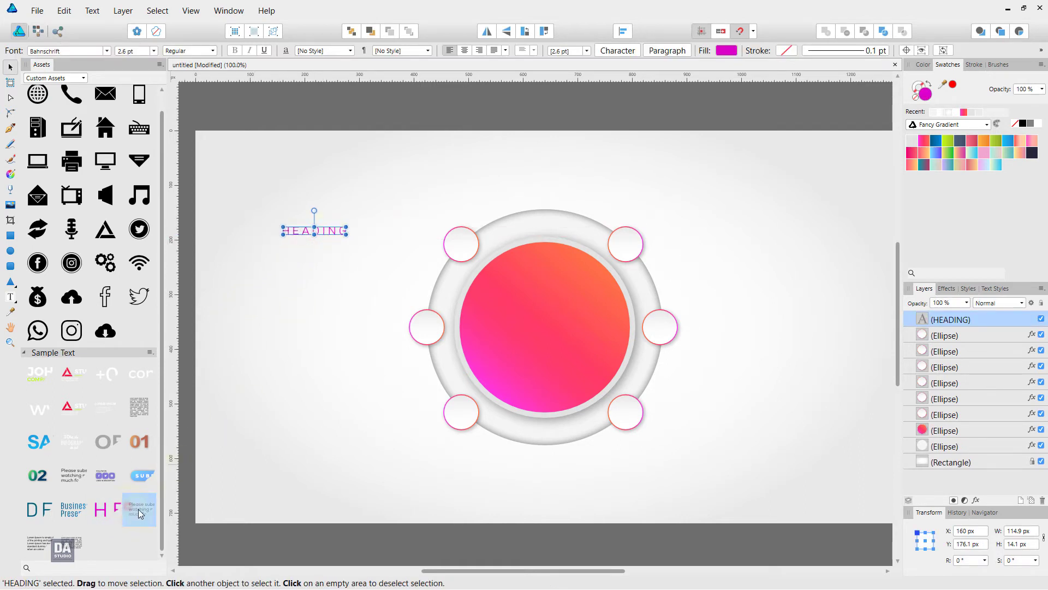
mouse_move(139, 509)
mouse_down()
mouse_move(327, 265)
mouse_move(501, 239)
mouse_up()
scroll(482, 234, up, 5)
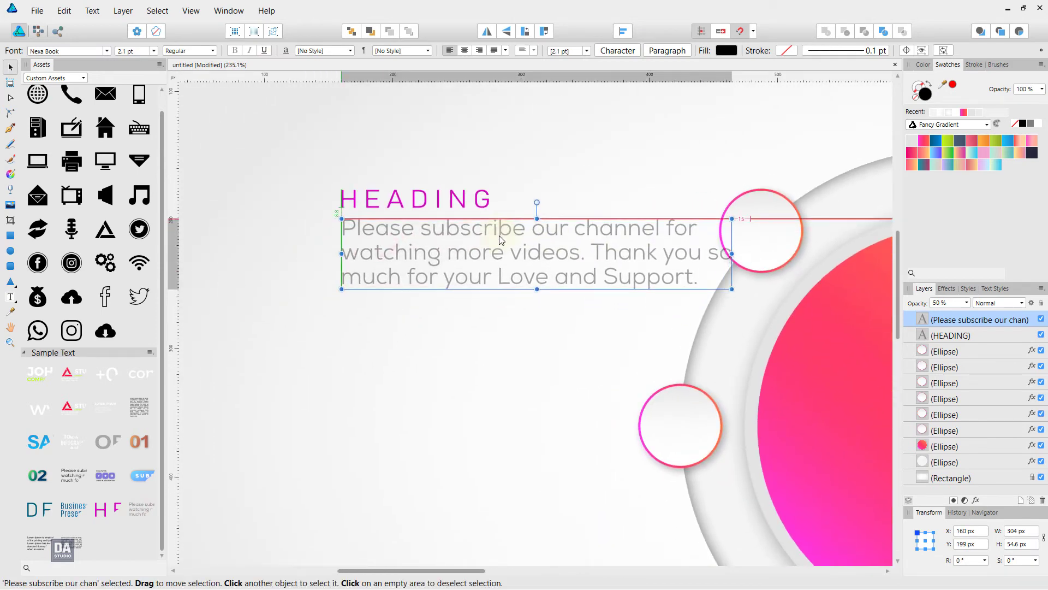
Move the HEADING and its paragraph together to the upper left of the ring.
shift+click(408, 202)
drag(429, 266, 358, 208)
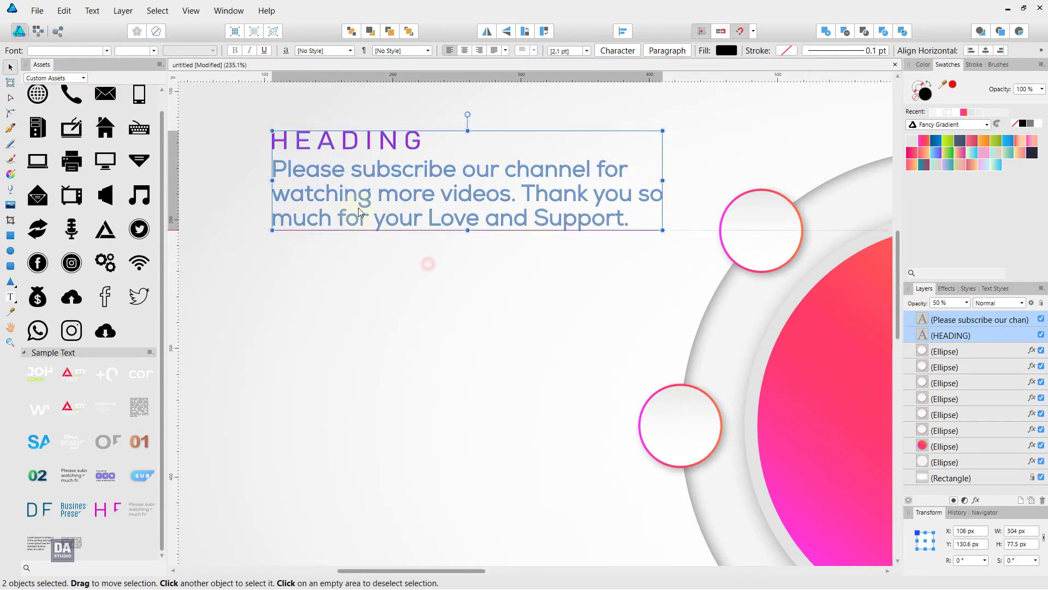
scroll(358, 208, down, 5)
scroll(499, 244, up, 3)
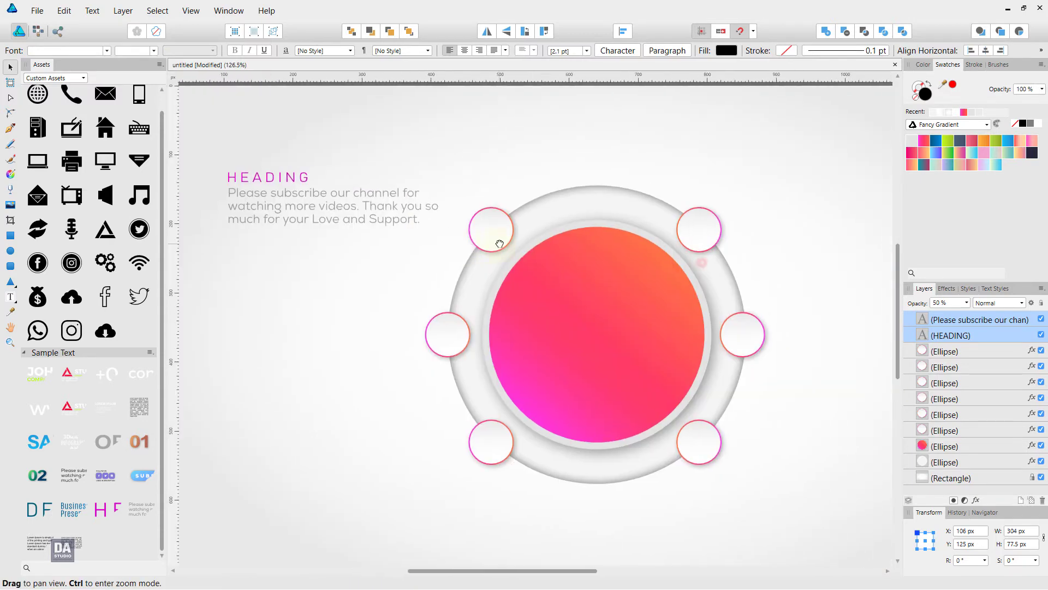
scroll(441, 284, down, 1)
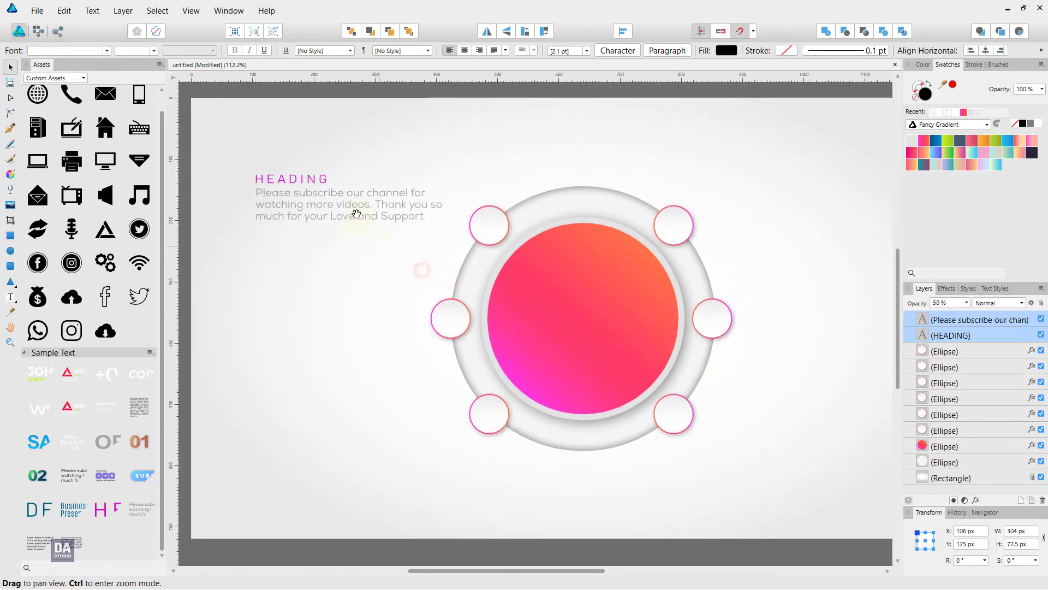
drag(371, 219, 376, 219)
click(338, 260)
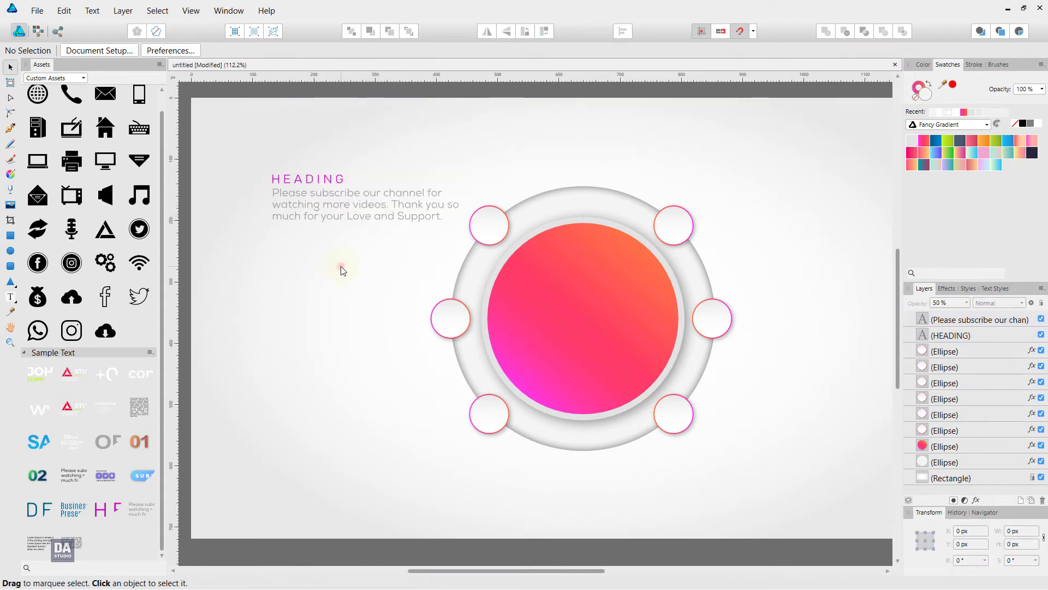
click(304, 179)
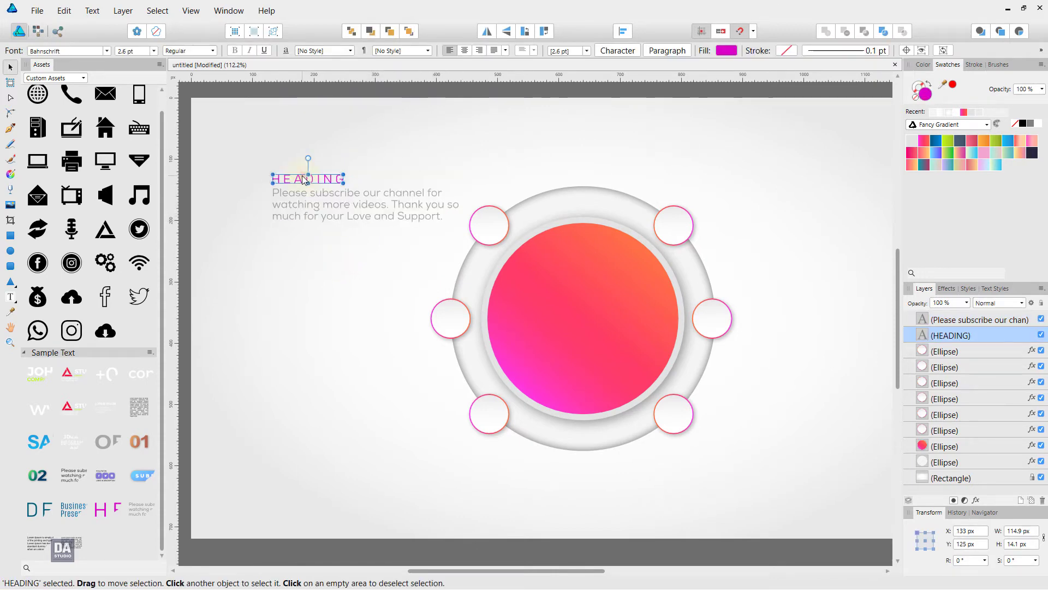
Duplicate the HEADING and paragraph pair twice down the left side, beside each left circle.
click(304, 250)
click(306, 218)
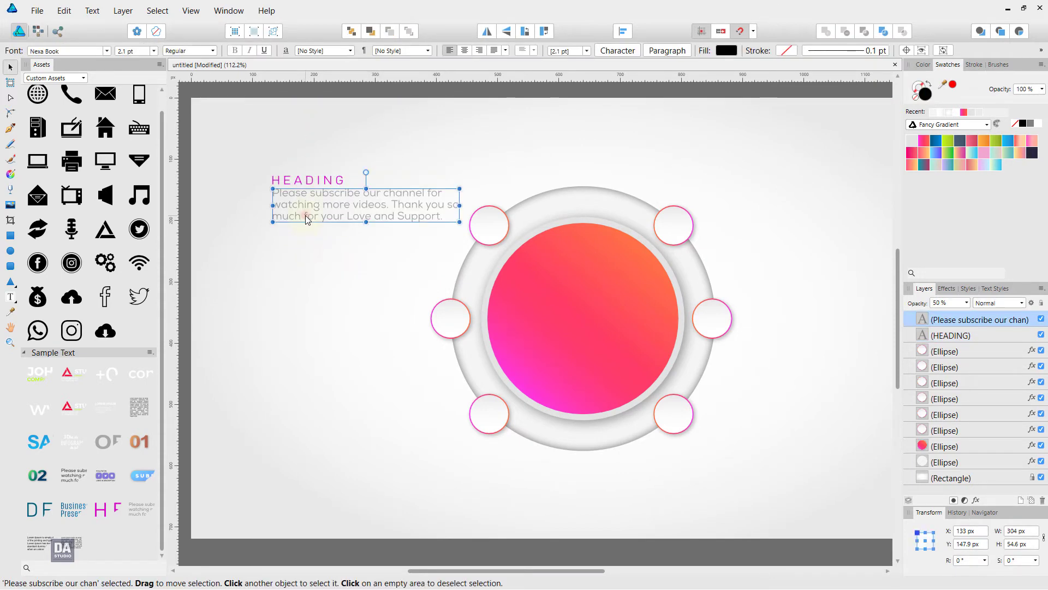
shift+click(314, 181)
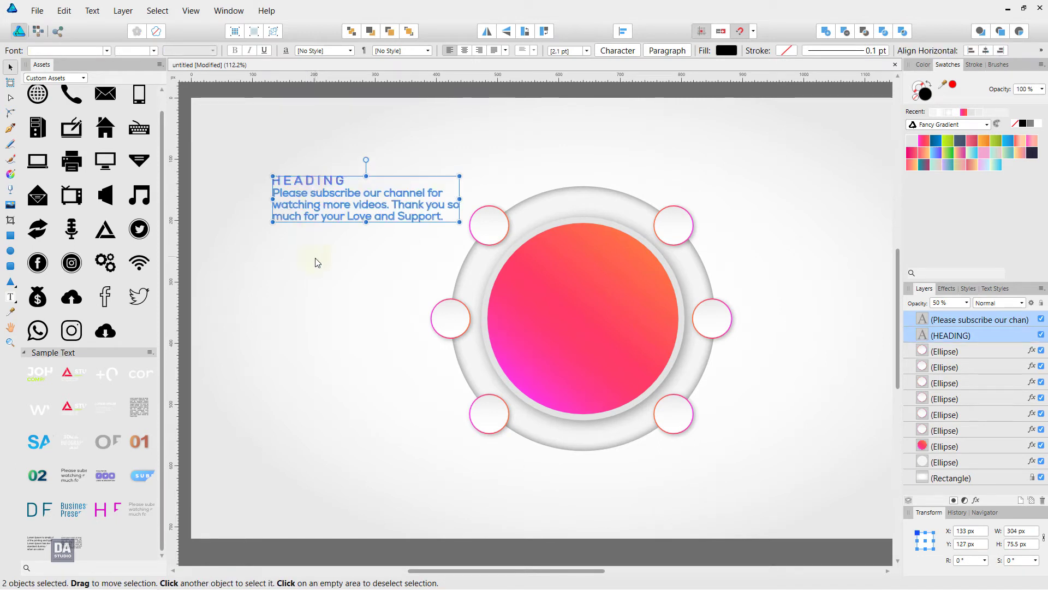
key(ctrl+j)
drag(320, 207, 270, 326)
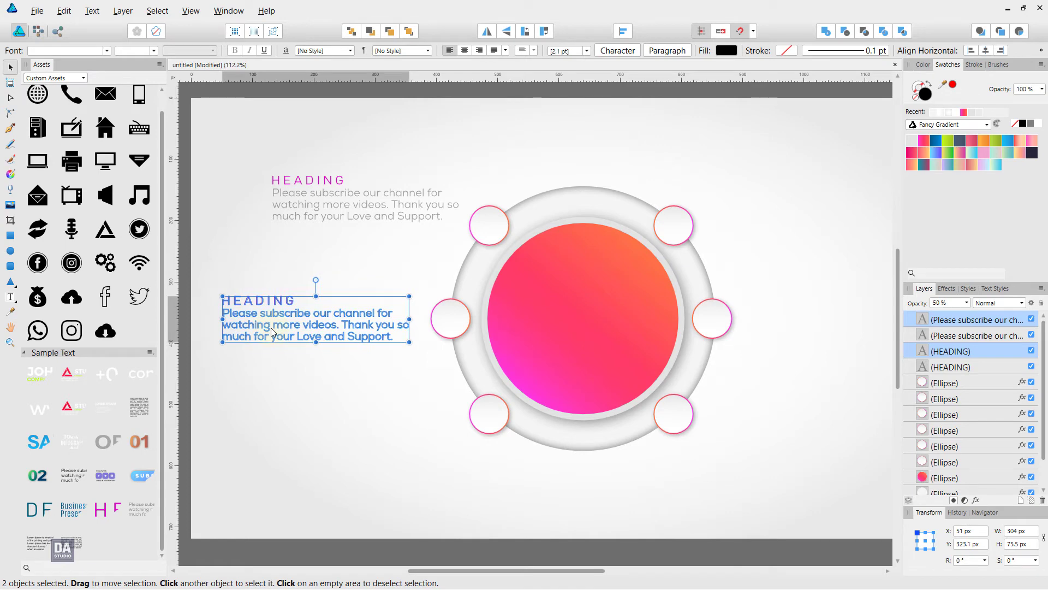
click(320, 204)
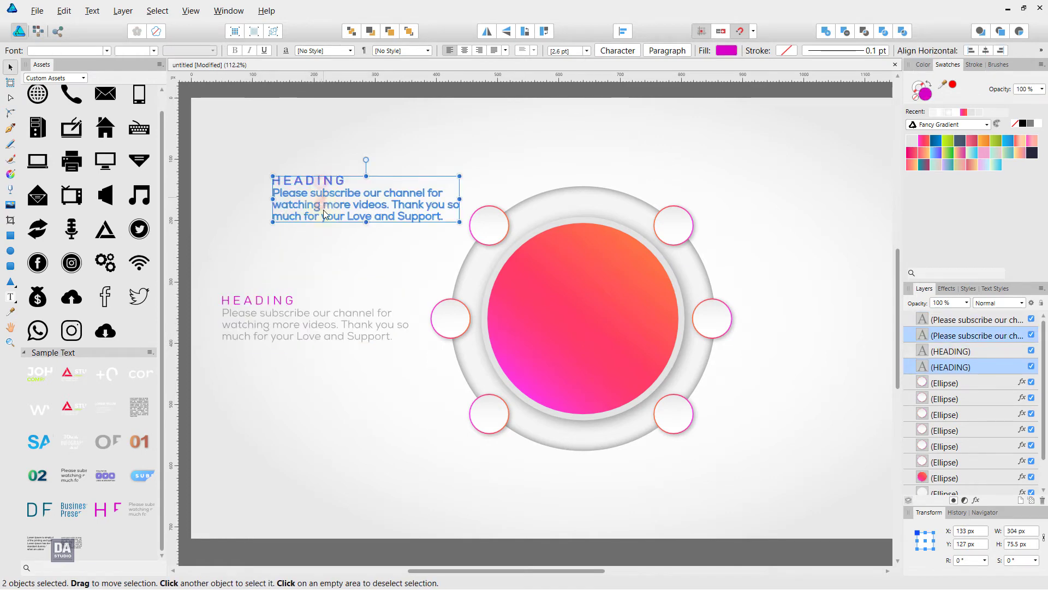
drag(323, 210, 320, 430)
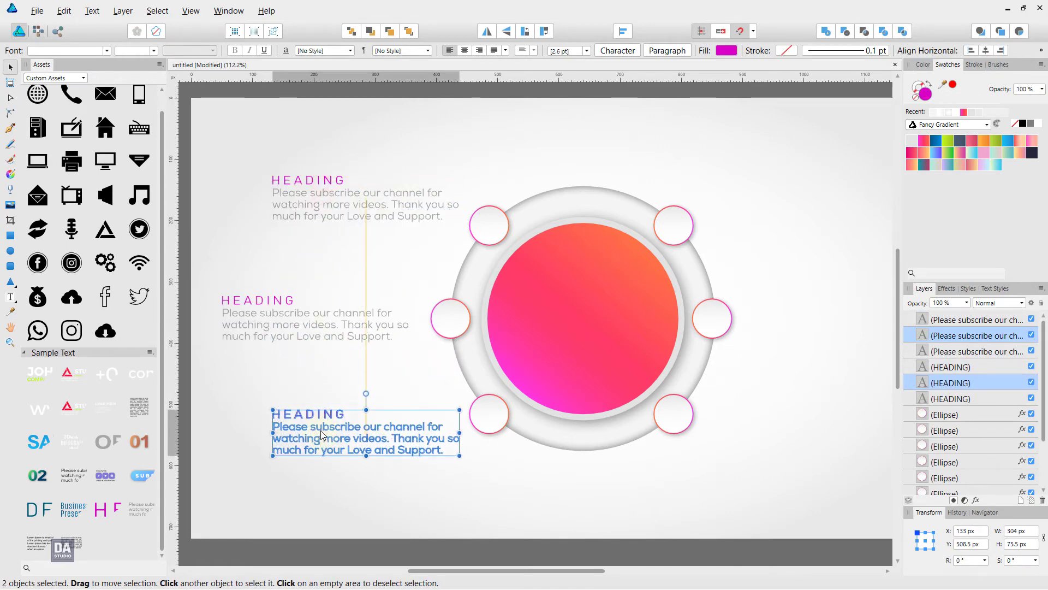
Select the three left text blocks and copy them across to the right side.
click(473, 476)
key(z)
alt+click(512, 457)
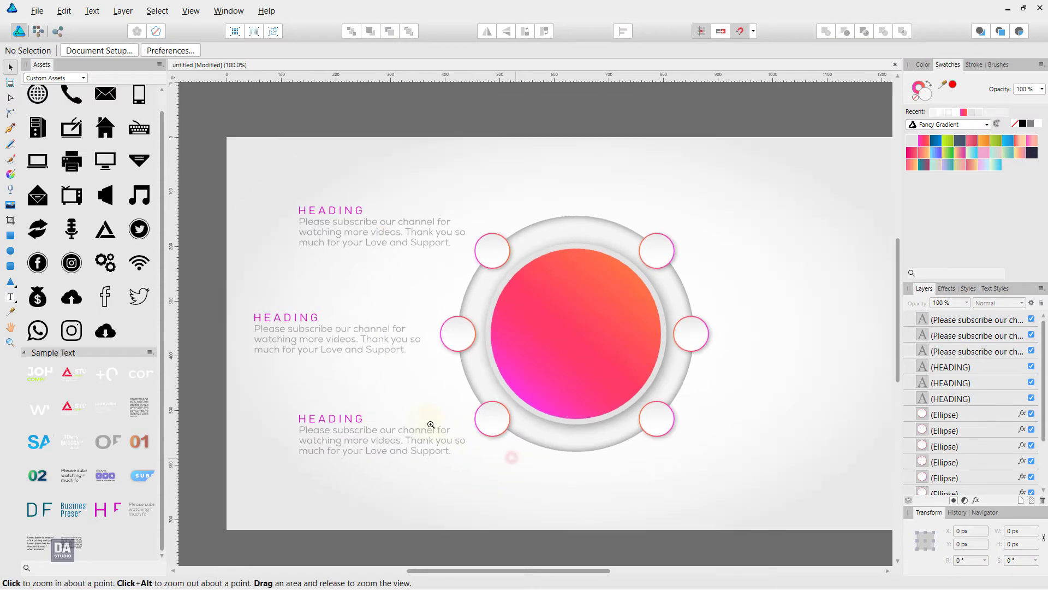
scroll(498, 428, down, 1)
scroll(487, 428, right, 2)
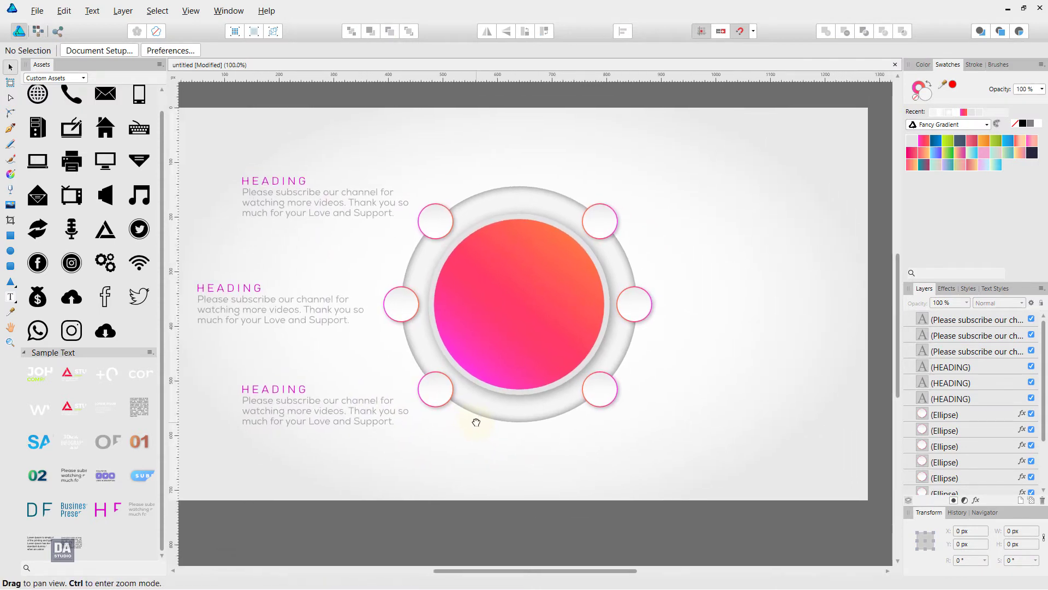
click(284, 389)
shift+click(289, 409)
shift+click(268, 303)
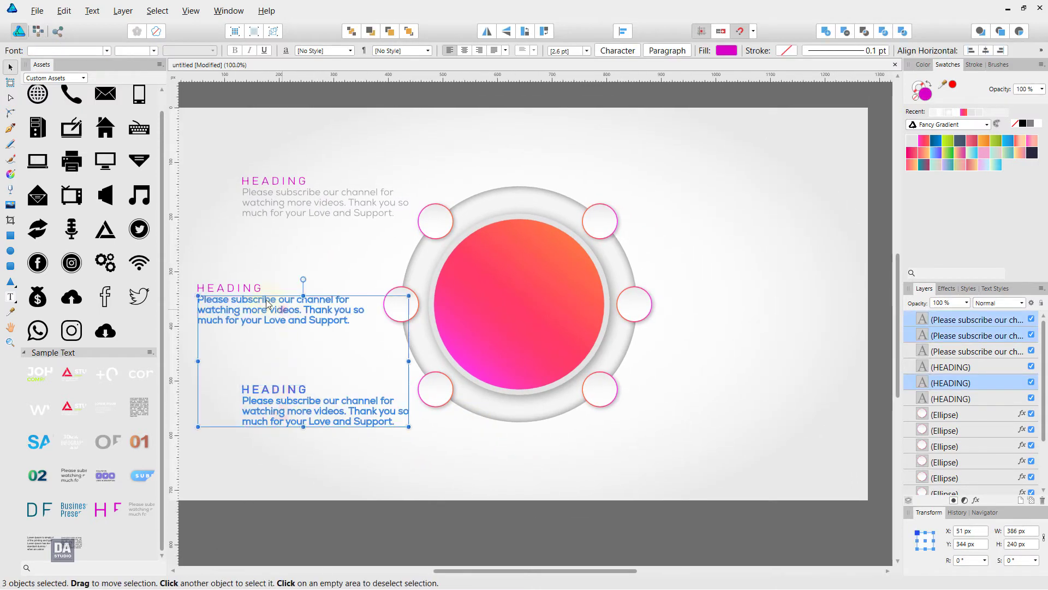
shift+click(249, 286)
shift+click(290, 196)
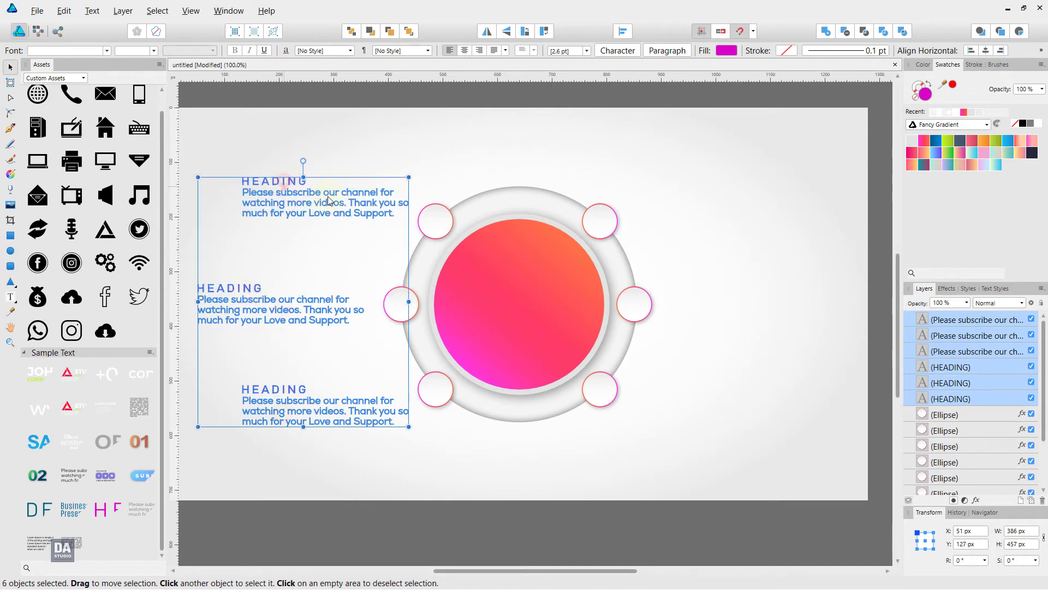
drag(328, 200, 749, 205)
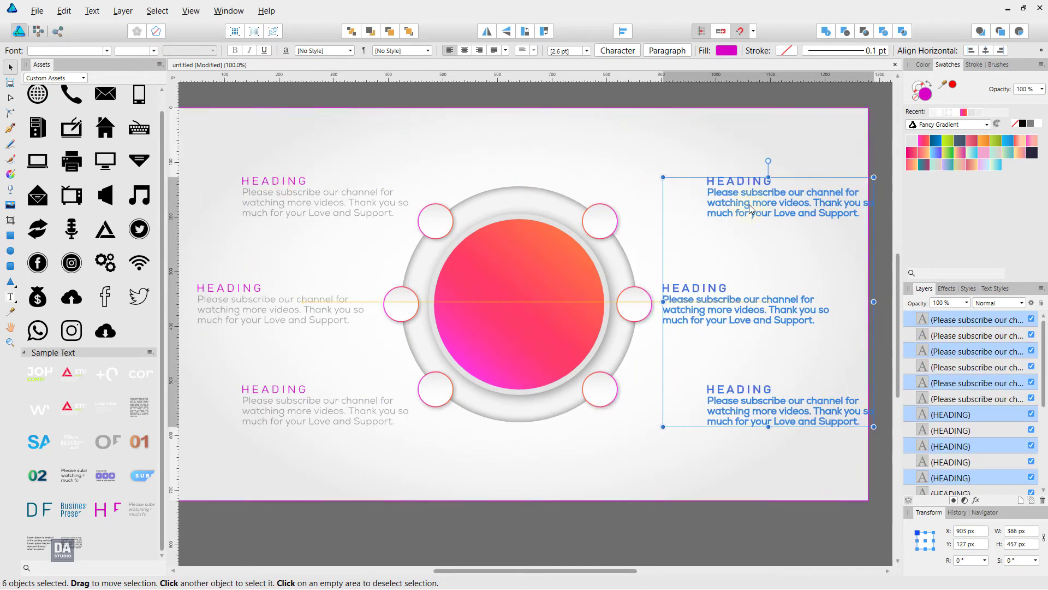
Nudge the right-side text blocks, moving the top and bottom pairs closer to the ring.
key(z)
mouse_move(824, 332)
mouse_down()
mouse_move(673, 324)
mouse_move(730, 300)
mouse_up()
key(v)
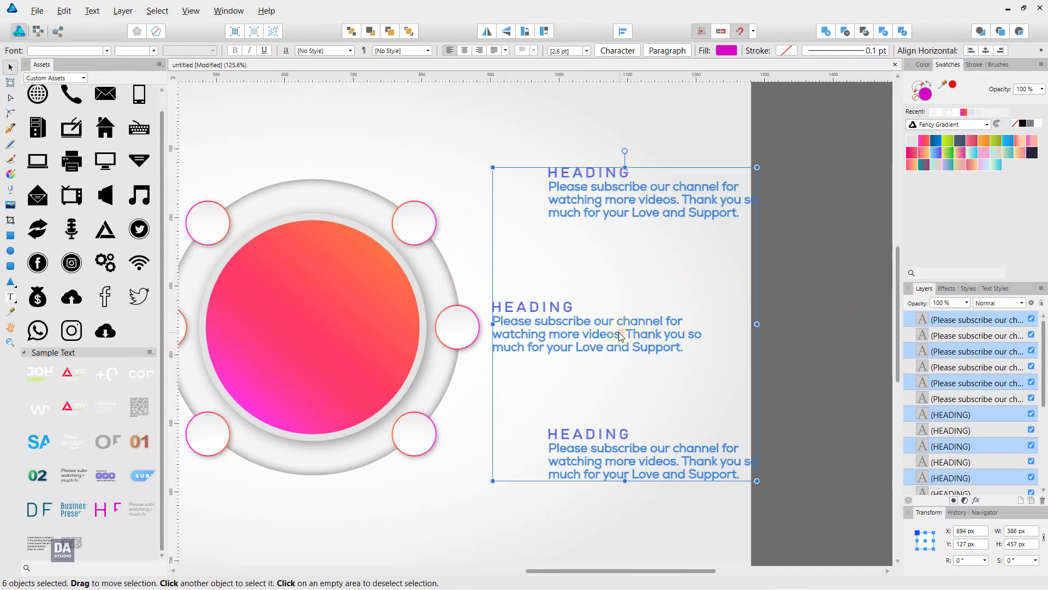
drag(618, 331, 620, 333)
click(618, 173)
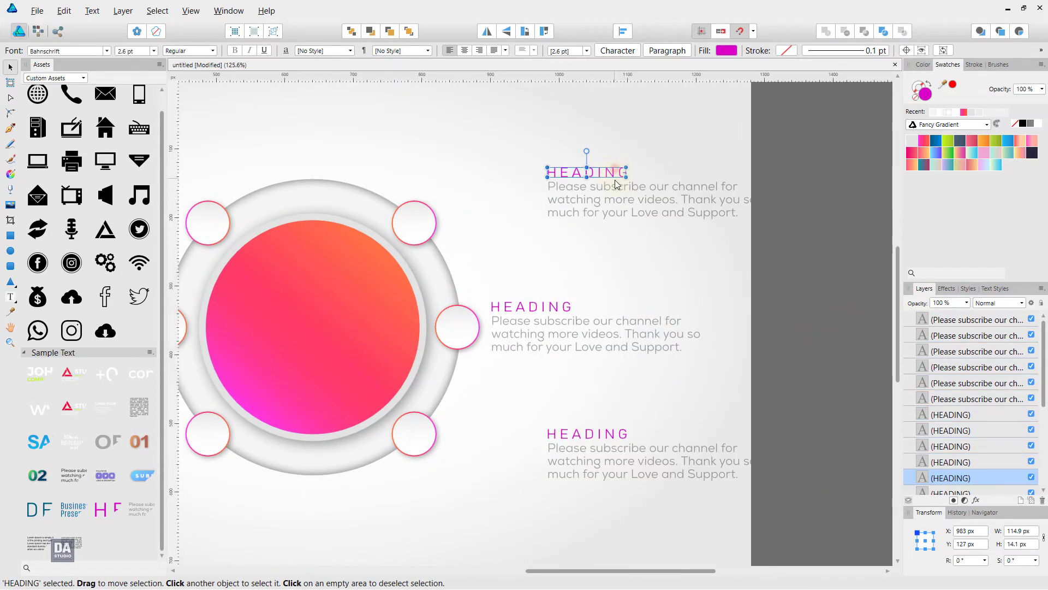
shift+click(618, 208)
shift+click(621, 437)
shift+click(615, 461)
drag(615, 461, 535, 473)
Shift the middle-right HEADING and paragraph slightly right to align with the others.
key(z)
alt+click(798, 433)
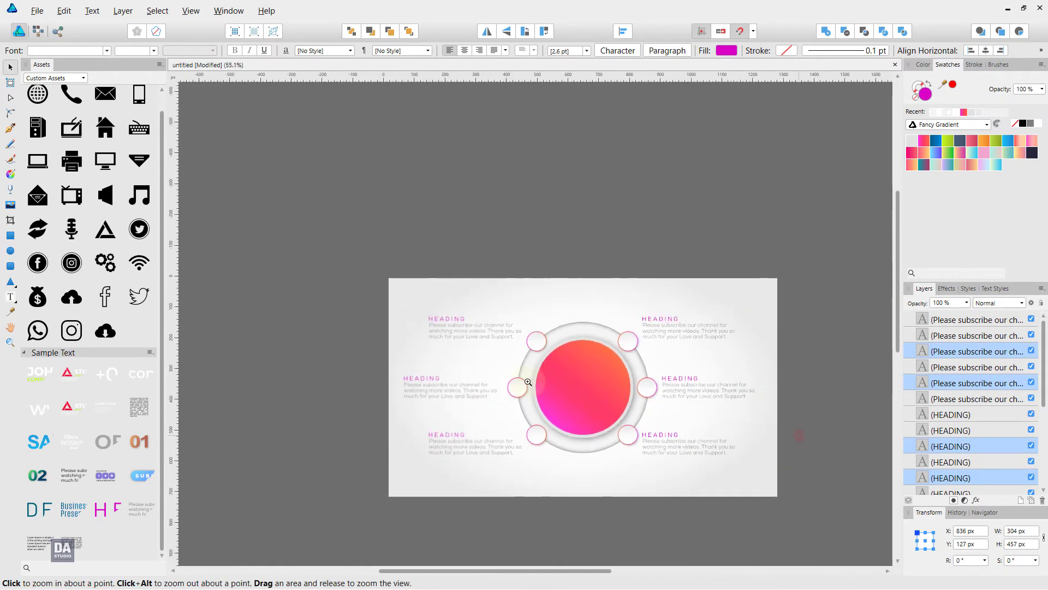
drag(528, 381, 632, 418)
key(v)
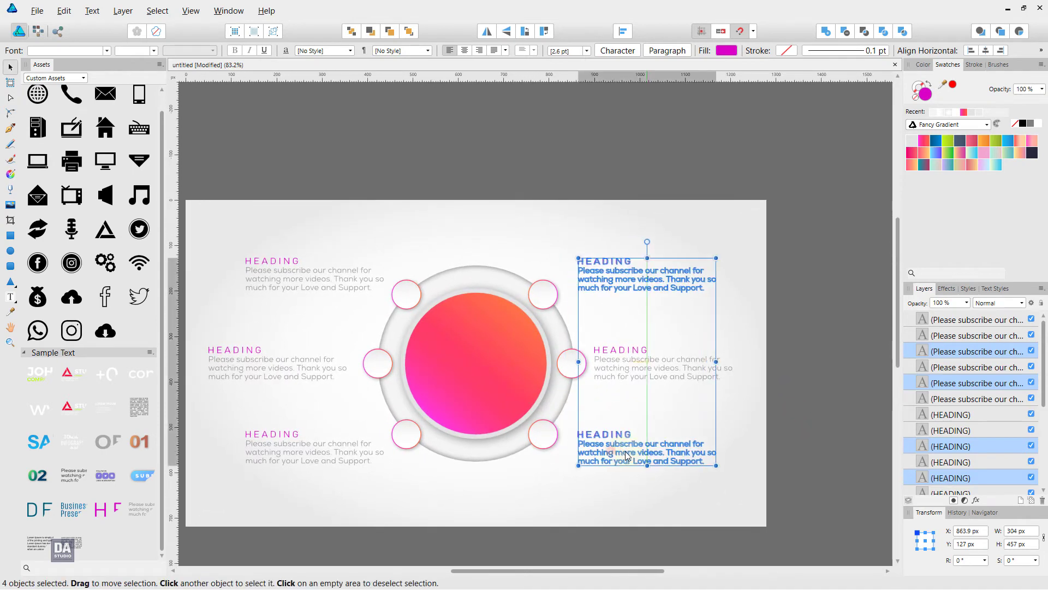
click(759, 427)
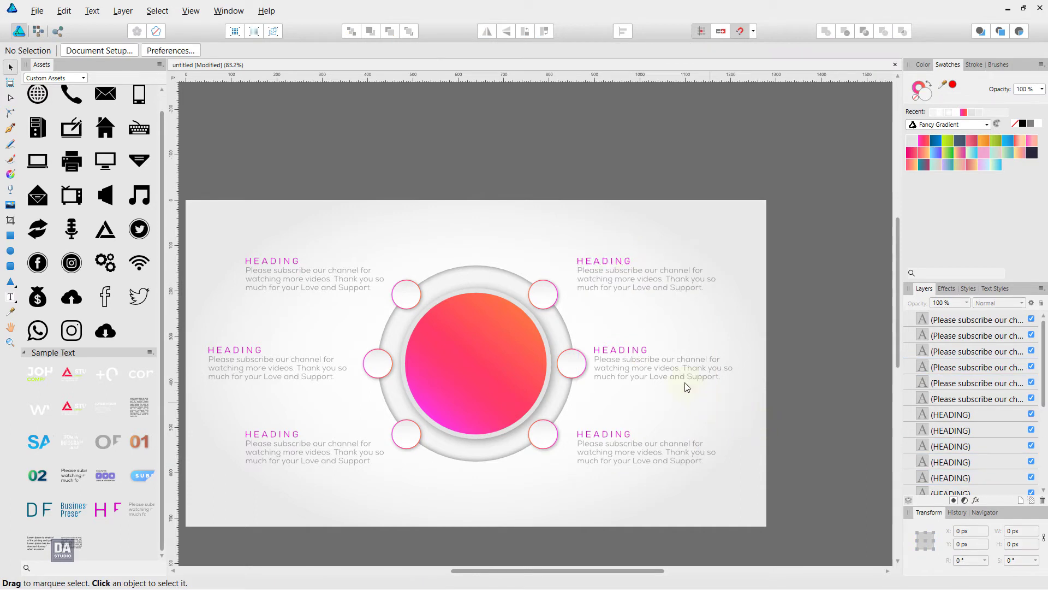
click(626, 352)
shift+click(635, 373)
drag(632, 368, 640, 372)
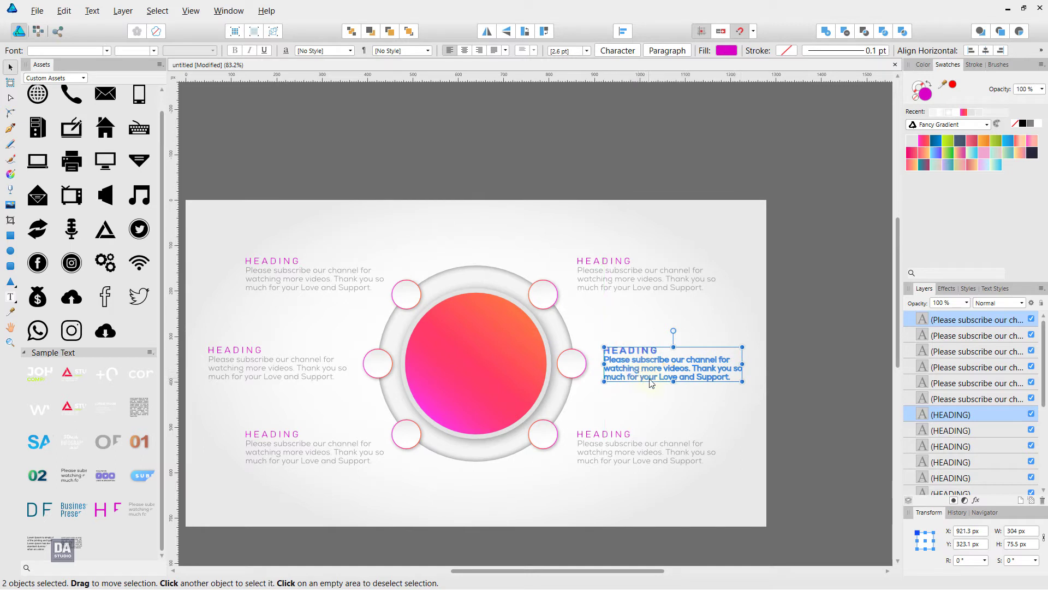
click(806, 417)
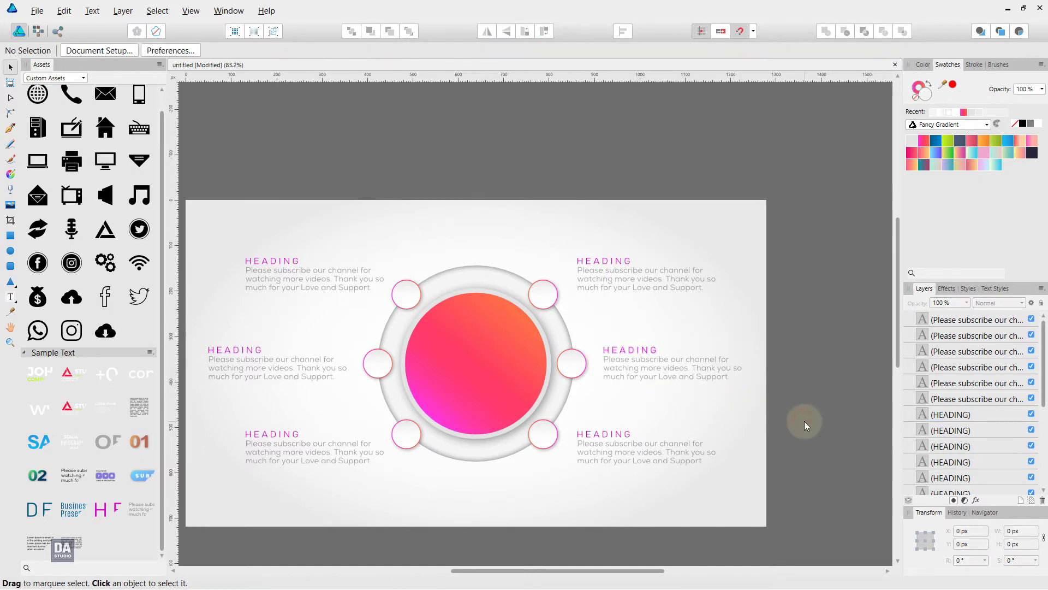
drag(673, 418, 637, 418)
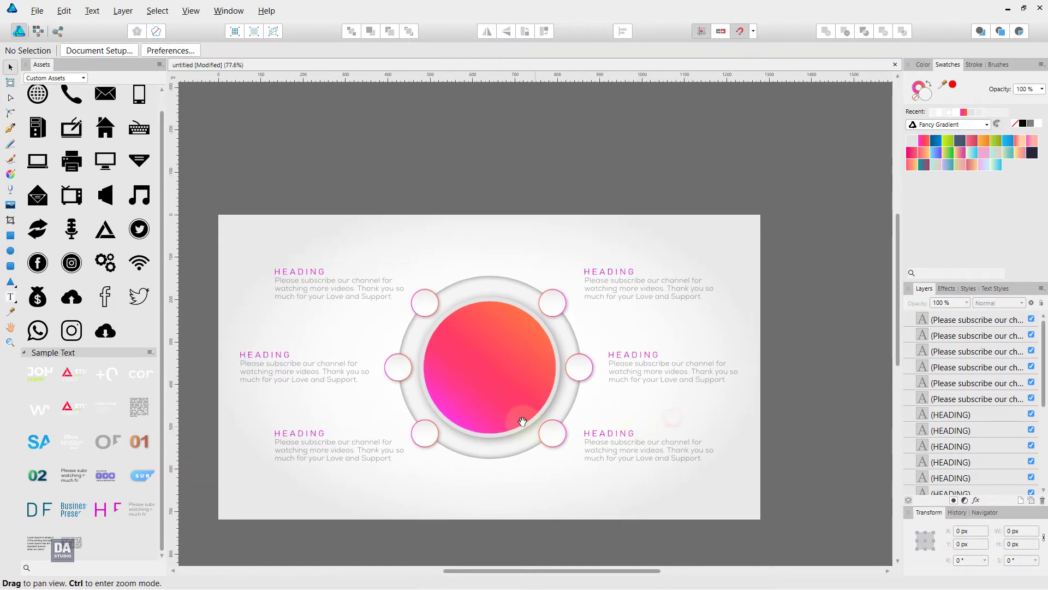
Fit the page in view and switch Assets to Grade UI - Basic Elements, scrolling to its Icons.
mouse_move(478, 371)
mouse_down()
mouse_move(523, 381)
mouse_move(546, 367)
mouse_move(522, 353)
mouse_up()
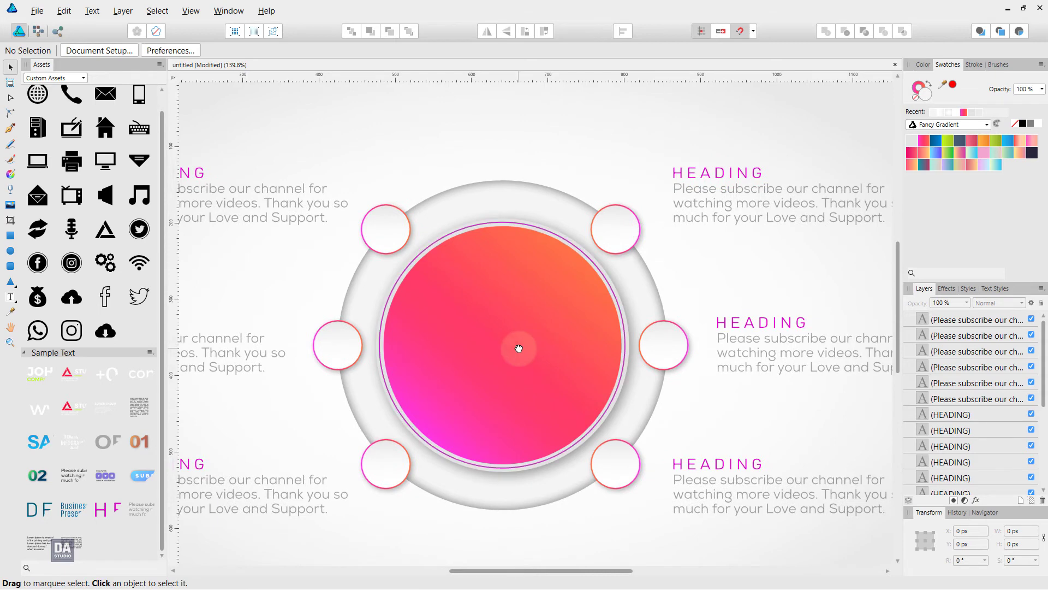
key(ctrl+0)
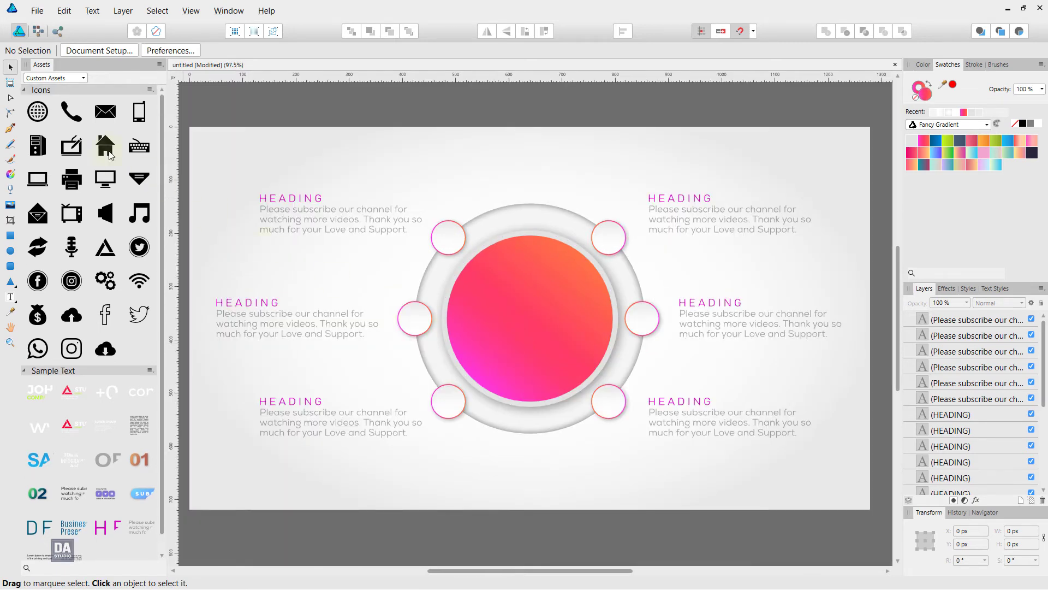
click(77, 78)
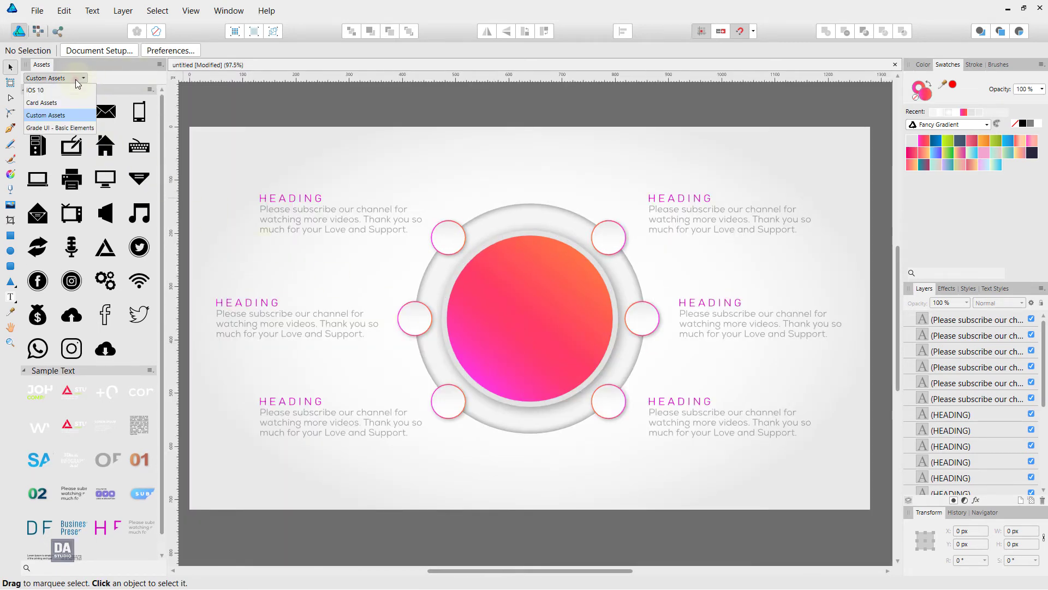
click(68, 131)
mouse_move(162, 167)
mouse_down()
mouse_move(176, 471)
mouse_move(171, 429)
mouse_up()
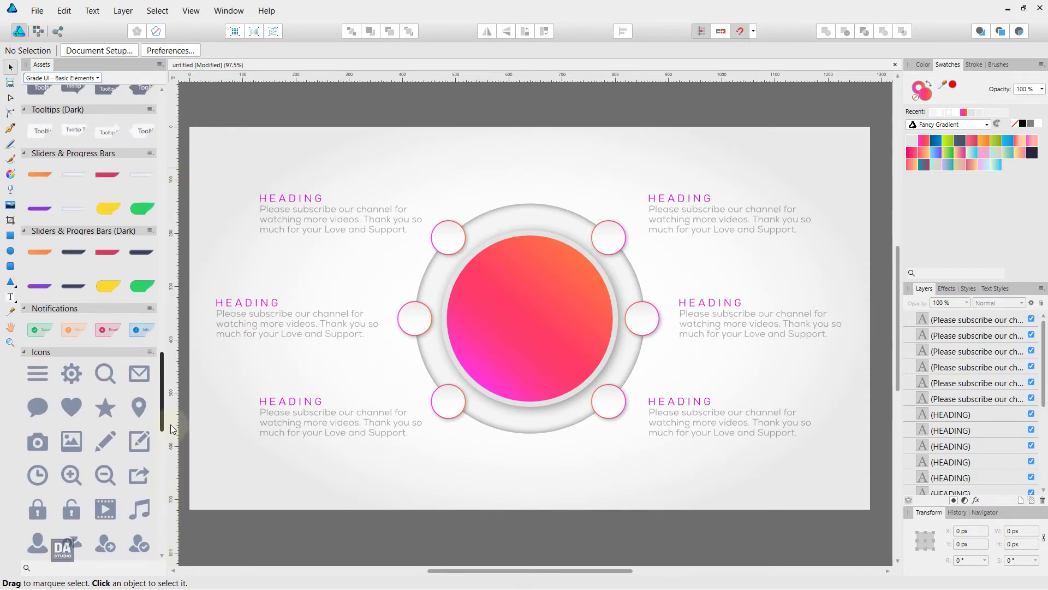
scroll(160, 386, down, 3)
Centre the mail icon in the top-left circle and give it the pink gradient fill.
drag(134, 314, 451, 243)
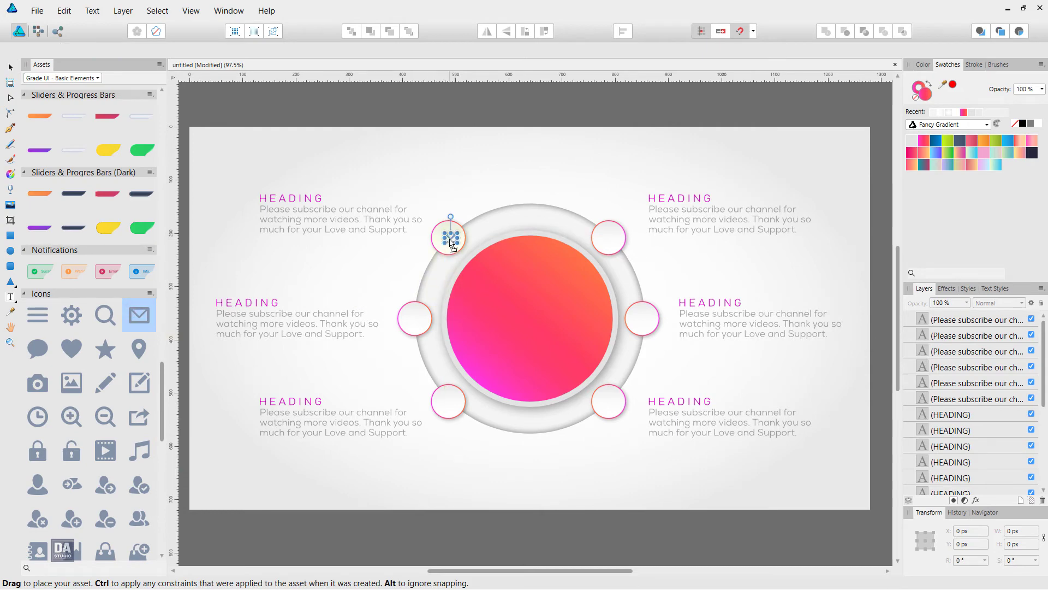
scroll(581, 290, up, 4)
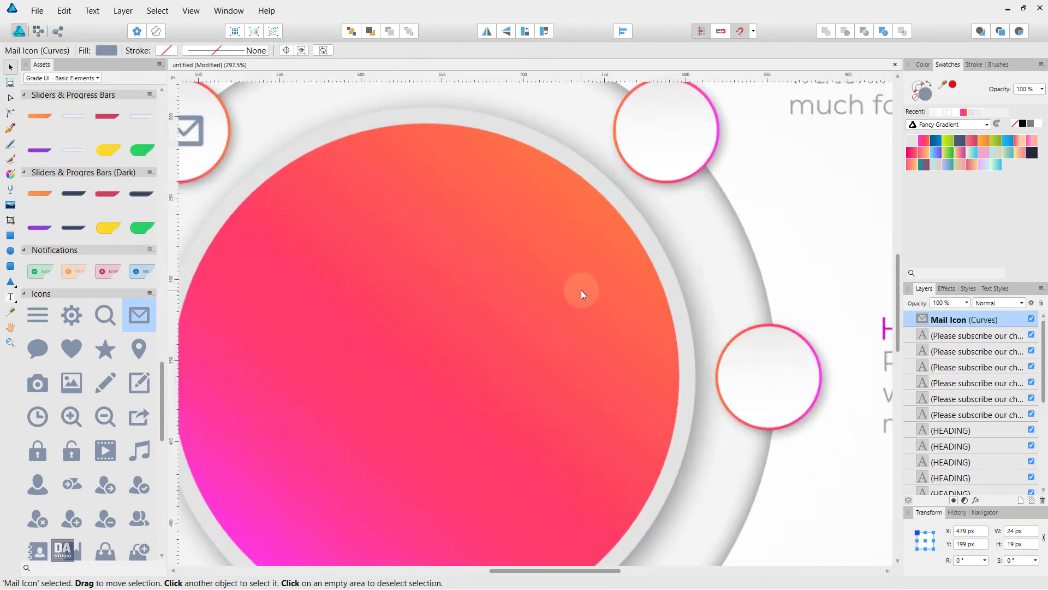
scroll(581, 290, down, 2)
drag(329, 191, 325, 196)
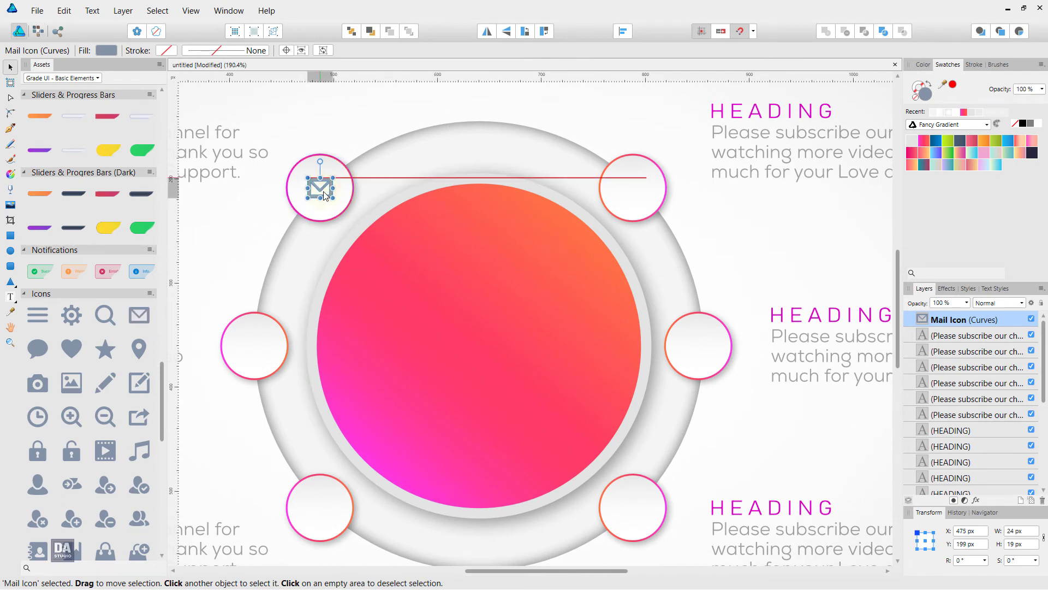
drag(325, 195, 324, 195)
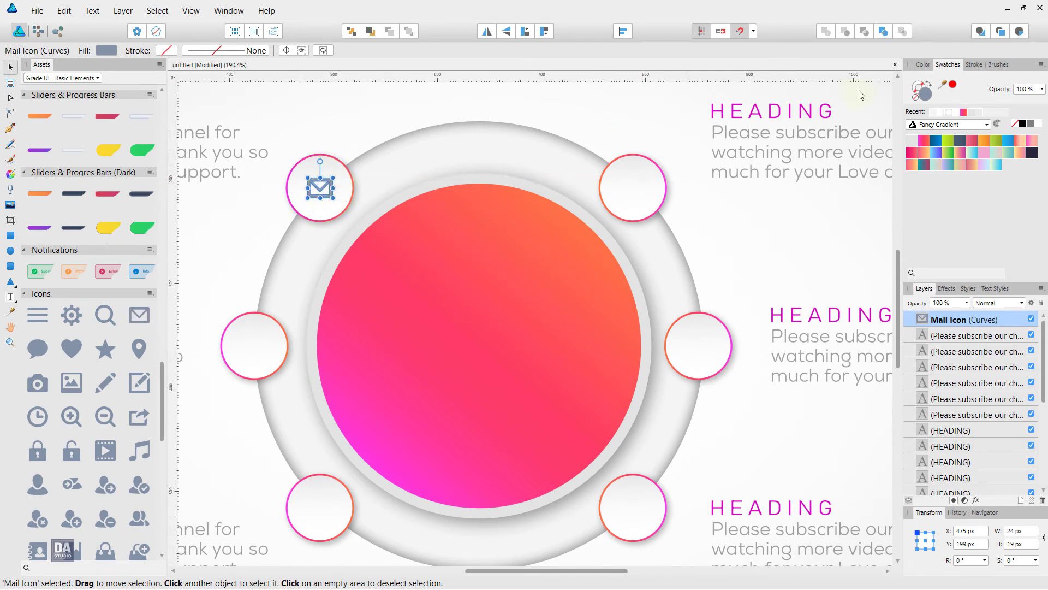
click(925, 144)
Place pink-gradient photo, camera and pencil icons in the left, top-right and bottom-left circles.
drag(77, 383, 257, 348)
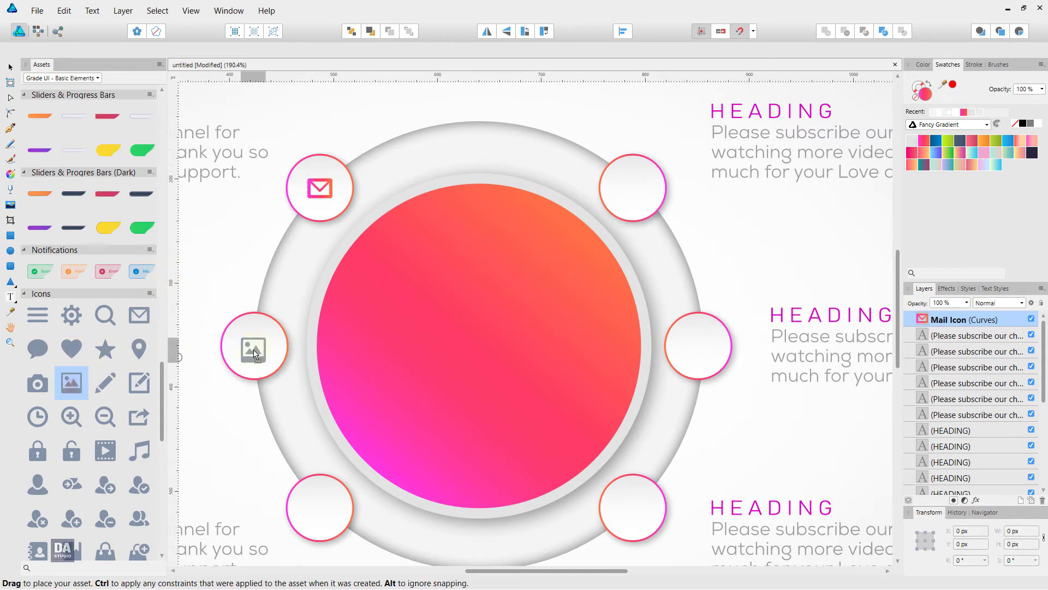
click(927, 144)
drag(41, 388, 635, 192)
click(927, 144)
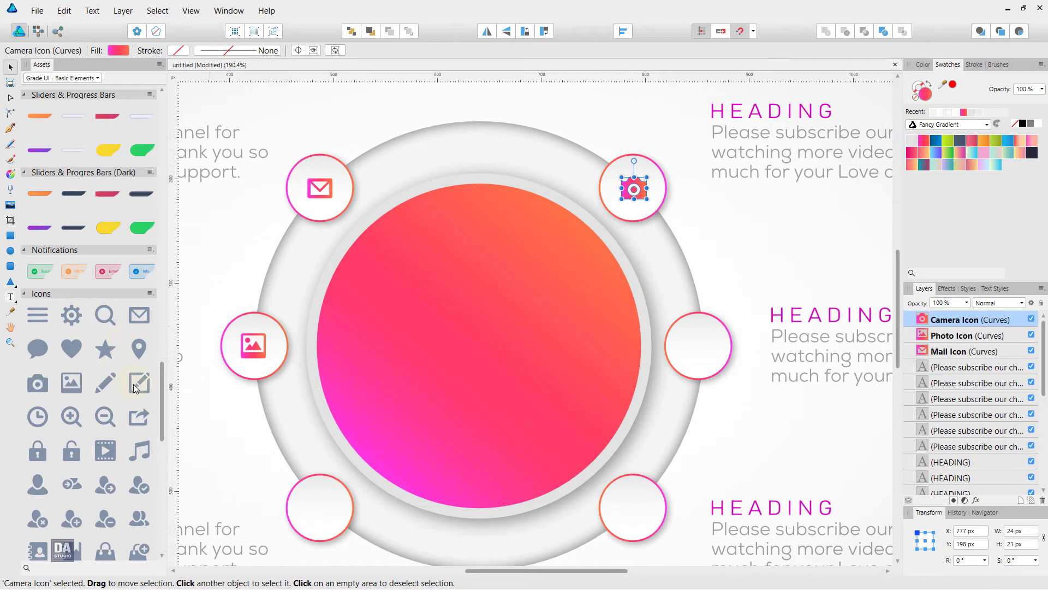
drag(136, 388, 321, 512)
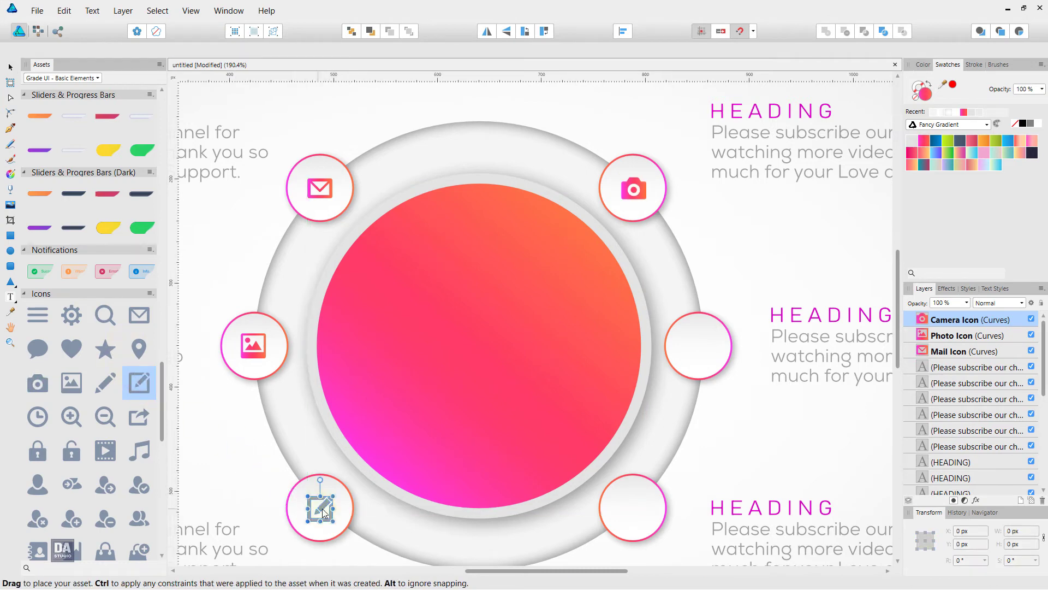
click(920, 143)
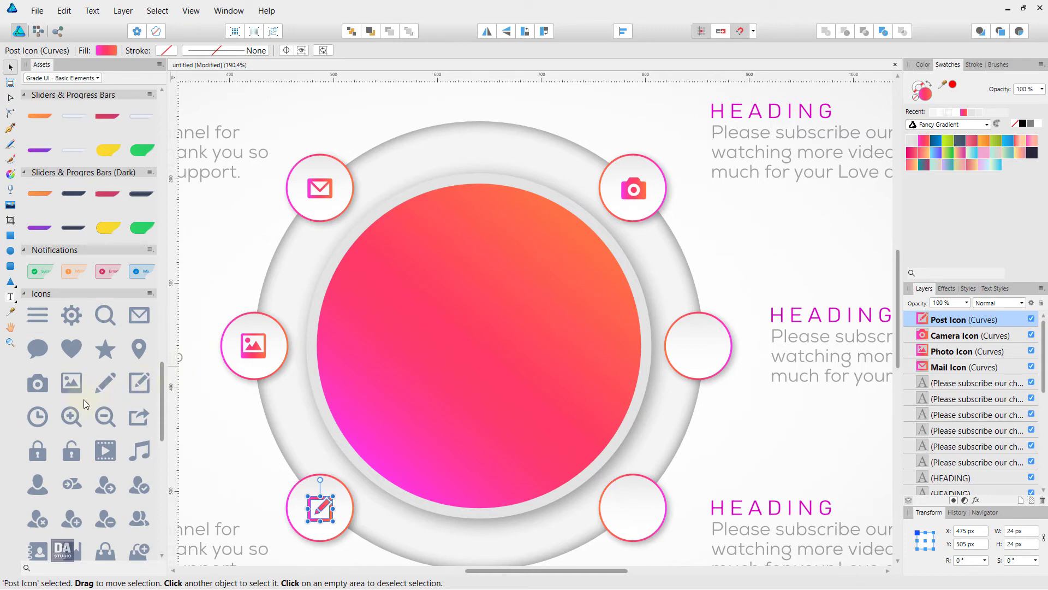
Add a pink-gradient contact icon to the right circle and fine-tune the Profile icon's position.
scroll(119, 484, down, 1)
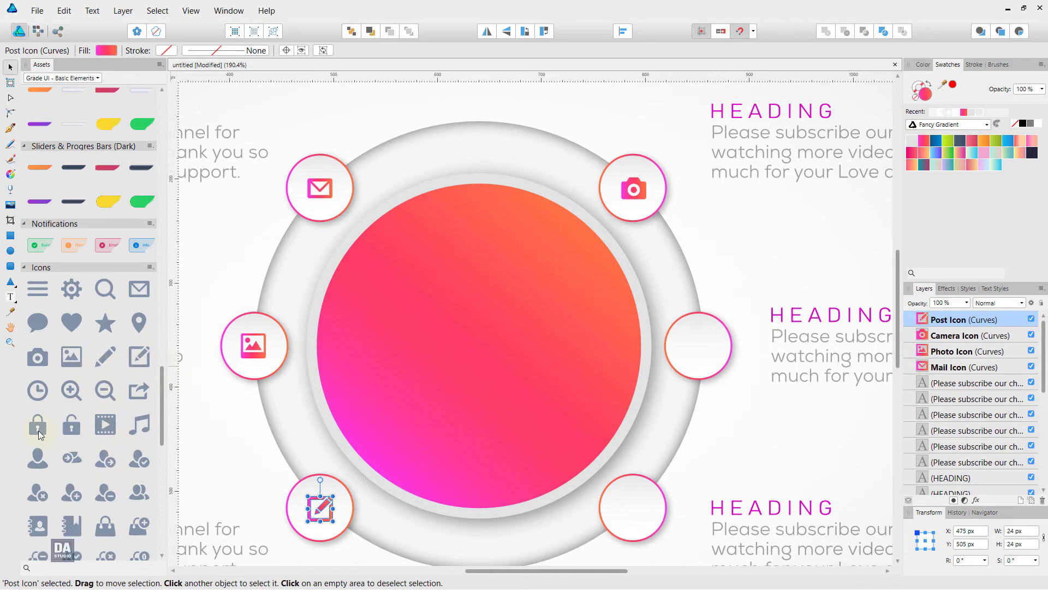
drag(38, 525, 705, 352)
key(Down)
key(Down)
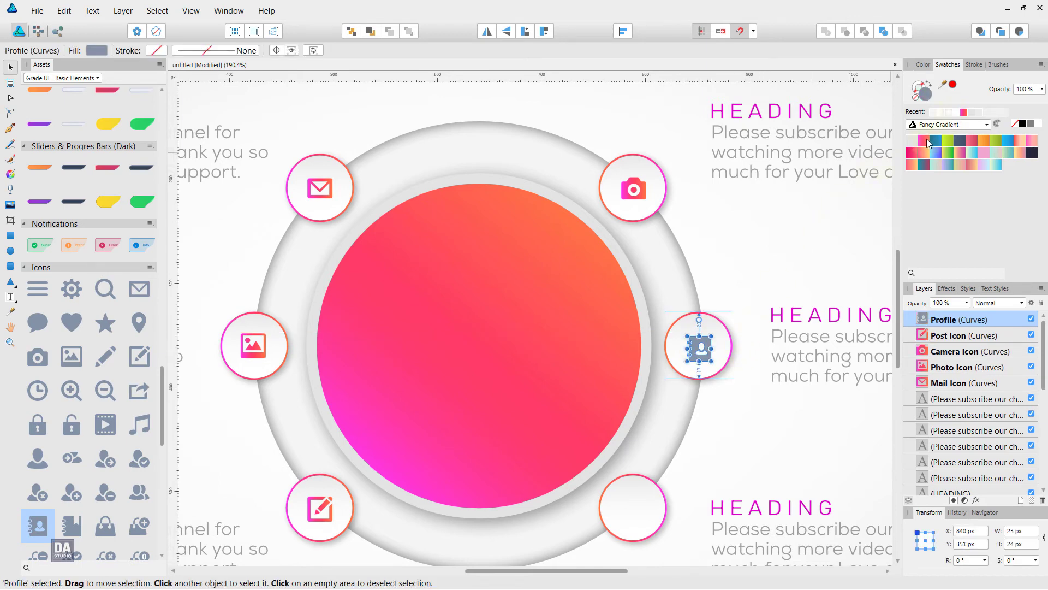
key(Up)
click(926, 139)
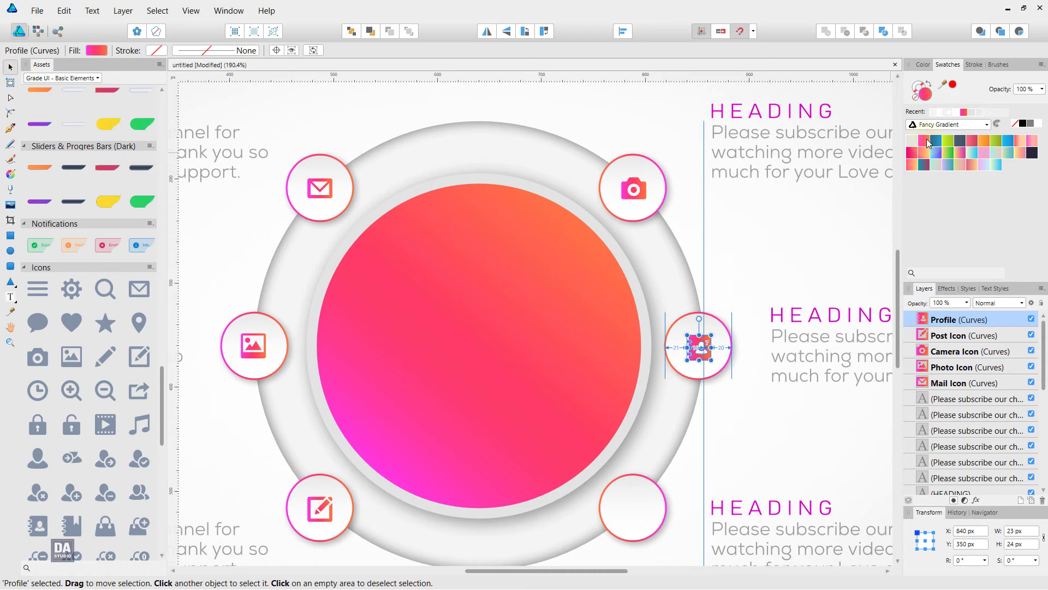
key(Up)
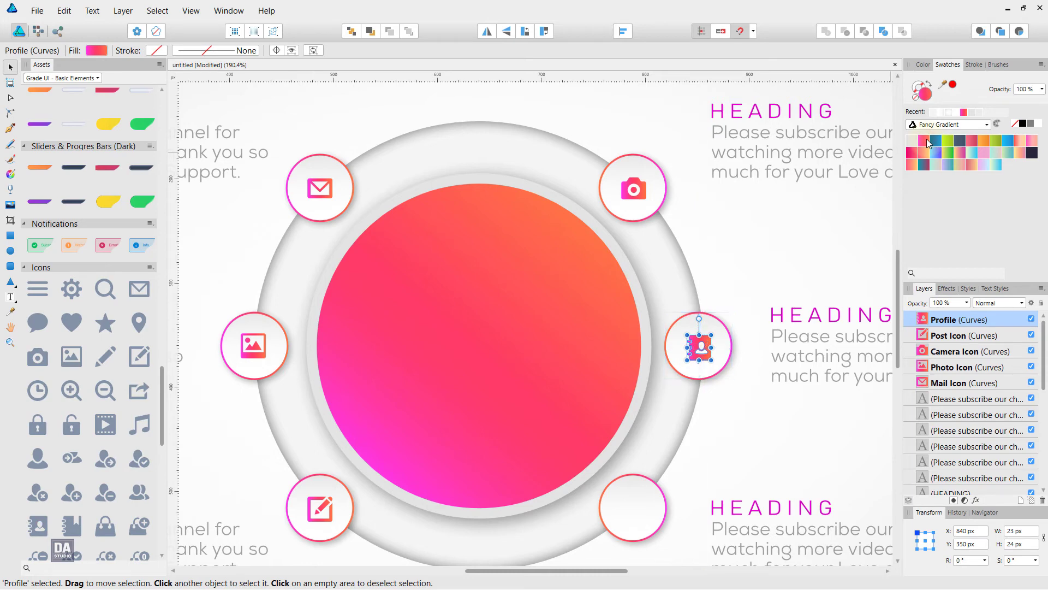
key(Up)
key(Down)
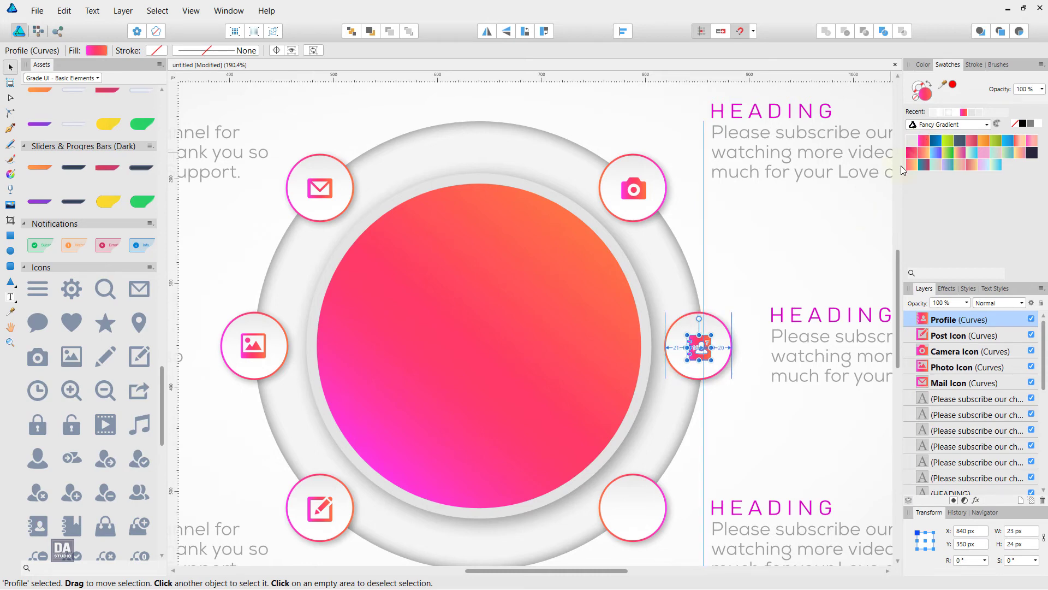
Put a credit card icon from Assets into the lower-right circle, then clear the selection.
scroll(638, 494, down, 1)
scroll(637, 494, down, 1)
scroll(126, 520, down, 2)
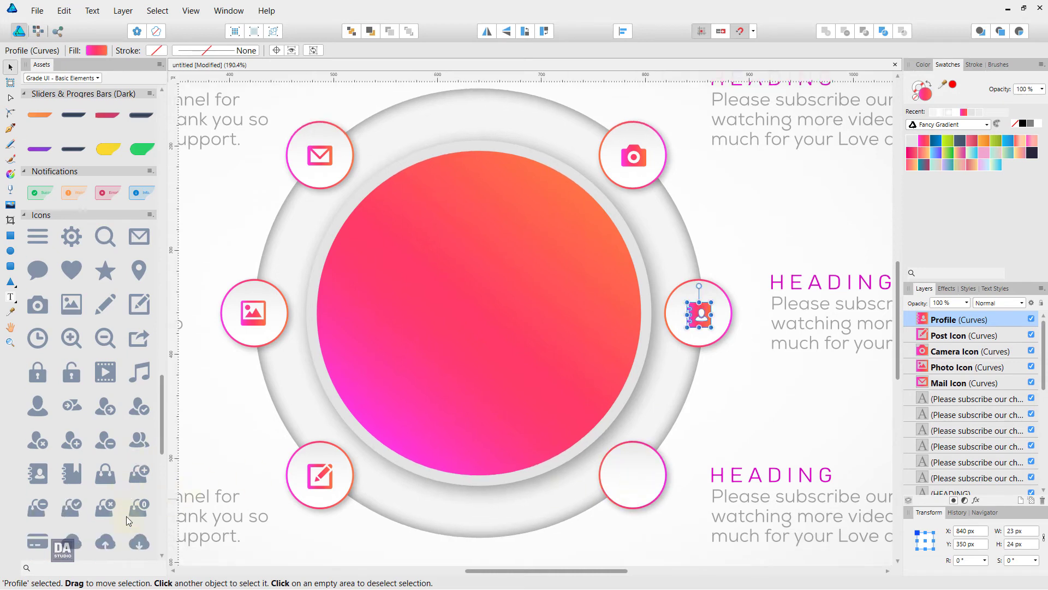
scroll(126, 513, down, 1)
scroll(126, 513, down, 2)
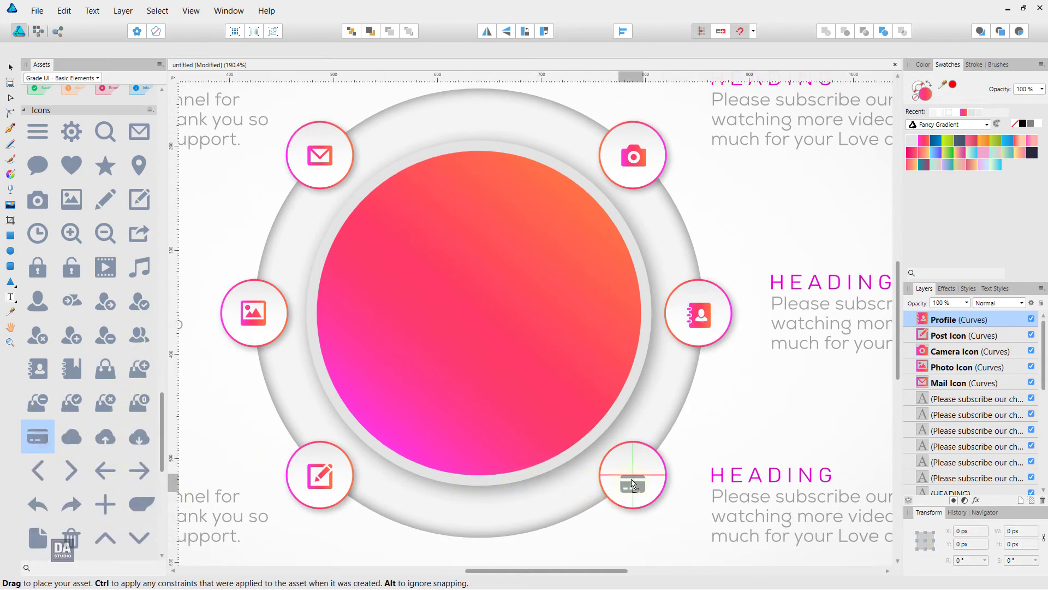
drag(106, 449, 633, 476)
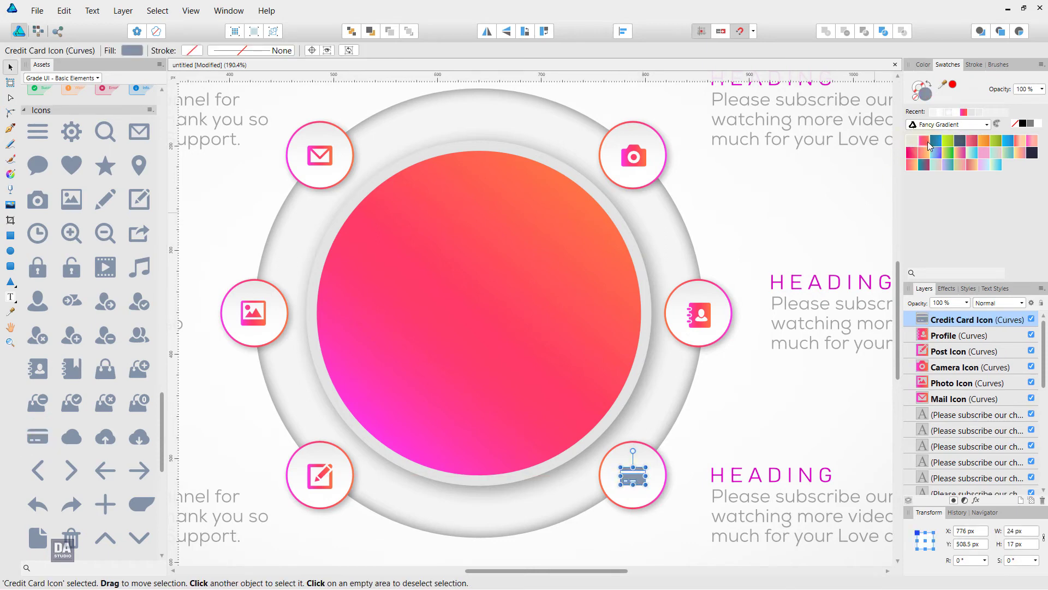
scroll(422, 442, down, 2)
scroll(416, 428, down, 1)
scroll(407, 378, up, 1)
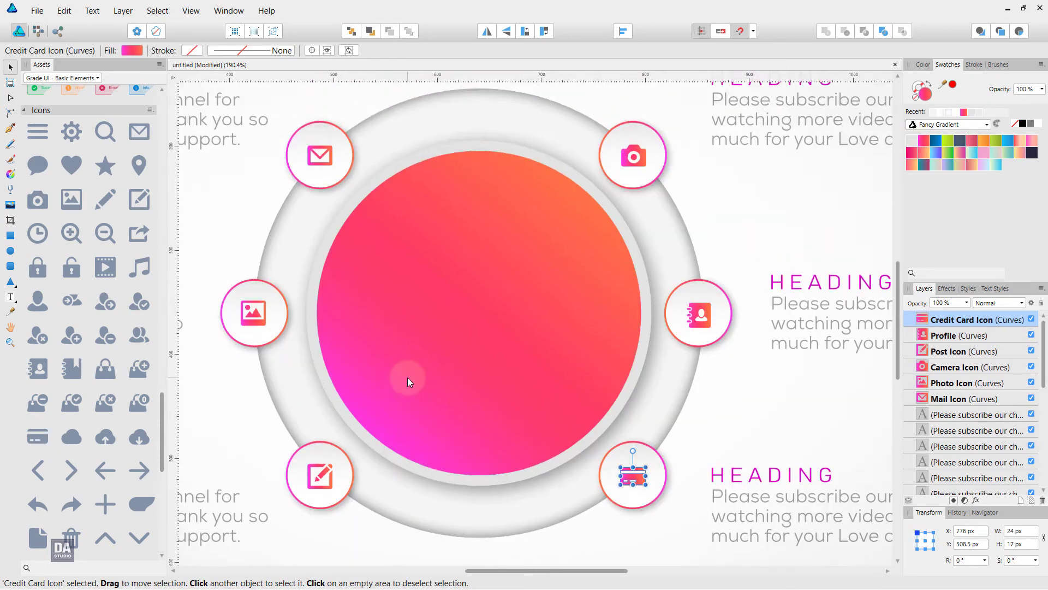
scroll(407, 378, down, 2)
click(830, 393)
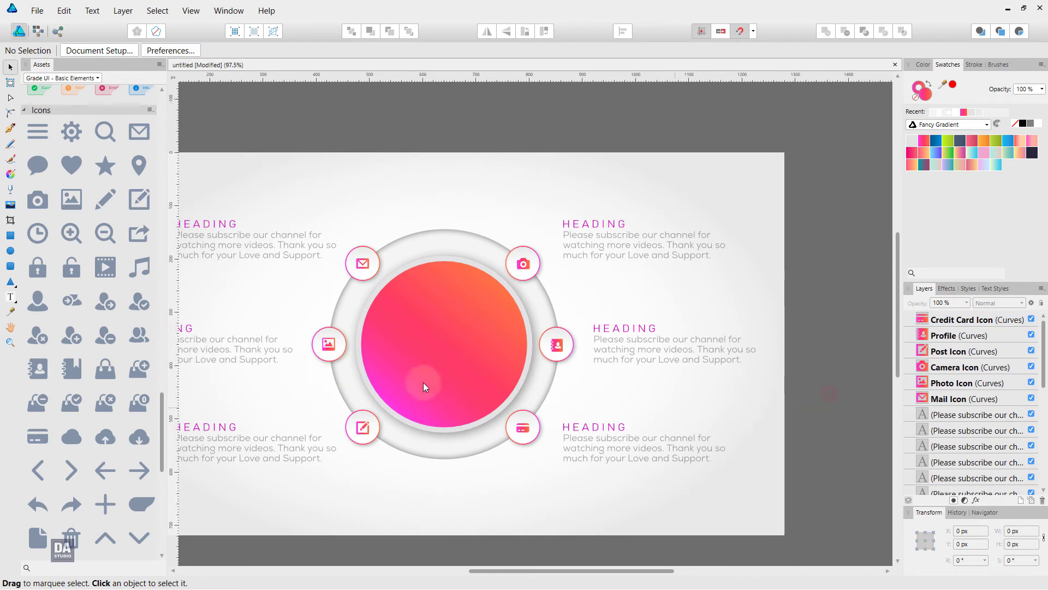
scroll(339, 371, down, 1)
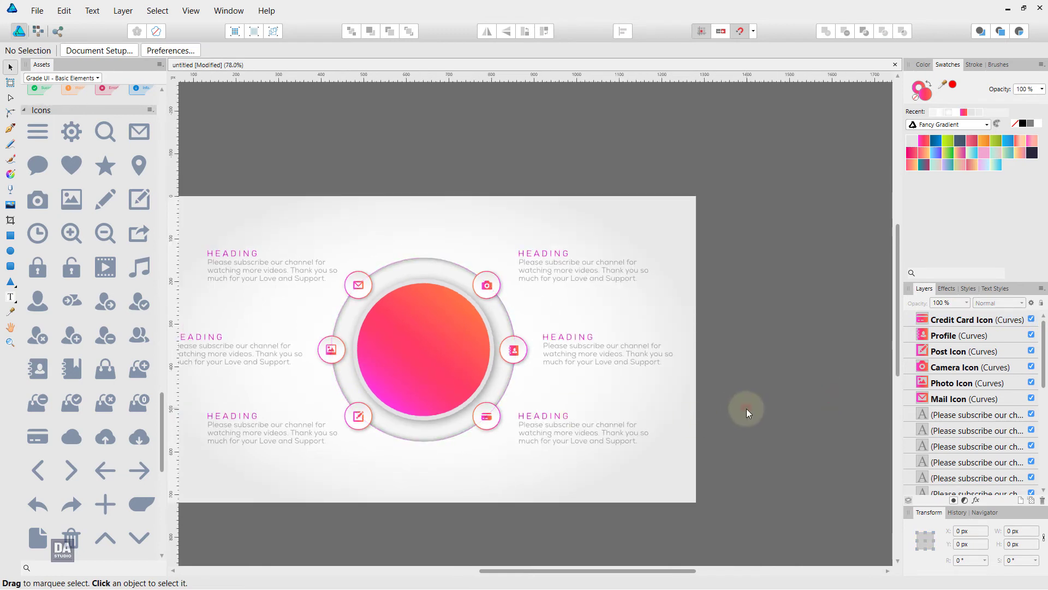
key(ctrl+0)
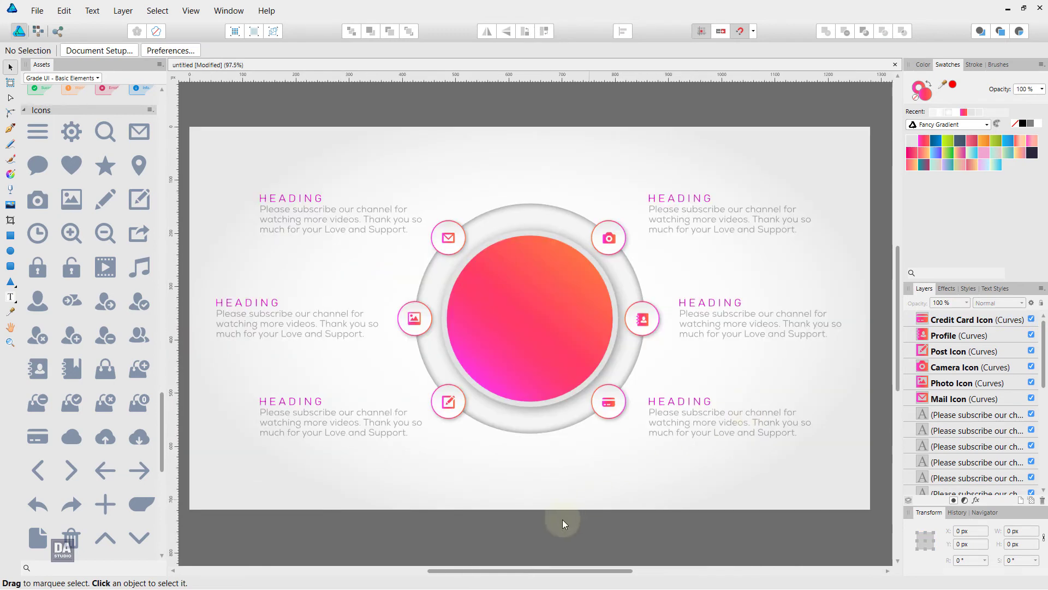
scroll(87, 431, down, 3)
scroll(87, 430, down, 3)
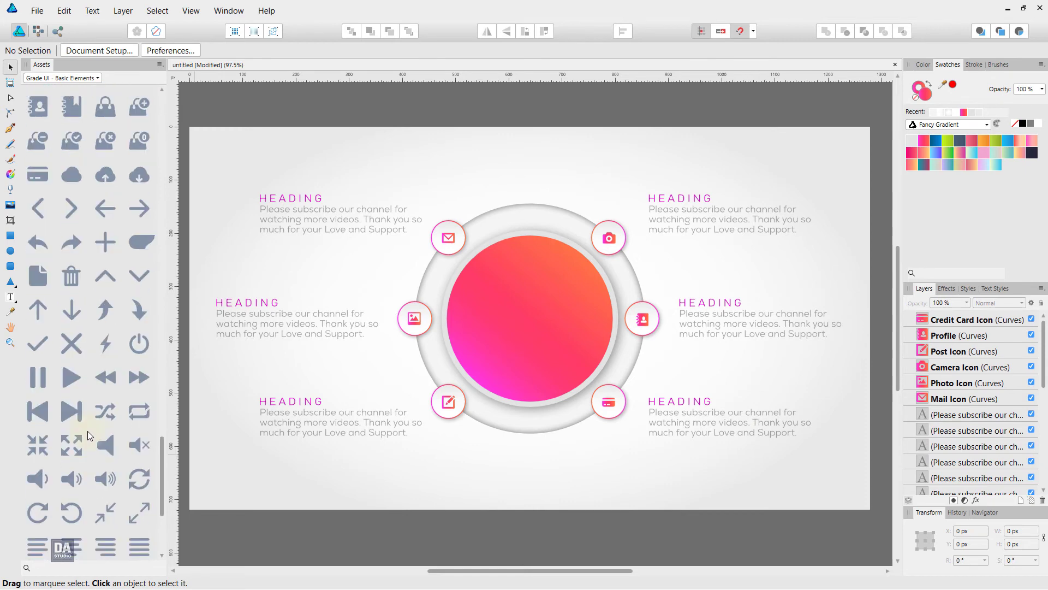
scroll(87, 431, down, 3)
scroll(88, 430, down, 3)
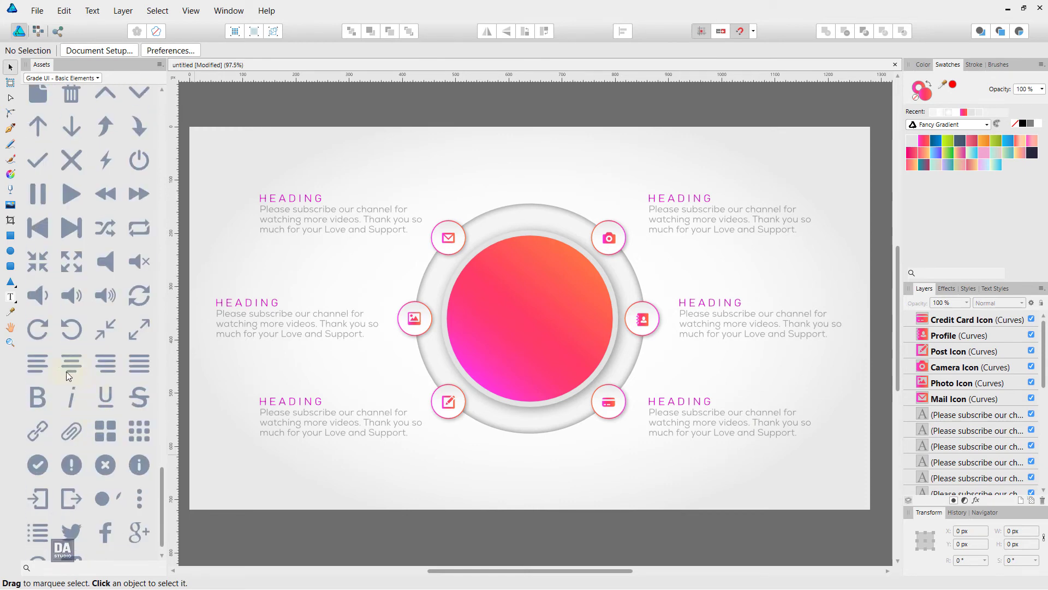
Place the Align Left chart icon from Assets centred on the gradient disc.
mouse_move(37, 363)
mouse_down()
mouse_move(523, 327)
mouse_move(544, 305)
mouse_up()
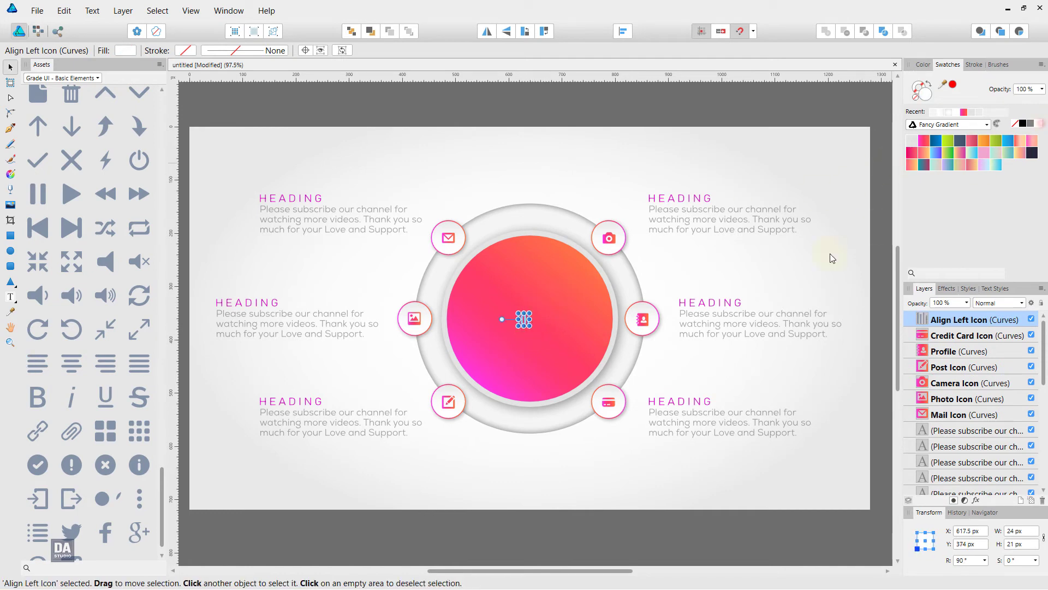
scroll(555, 332, up, 2)
scroll(555, 332, up, 2)
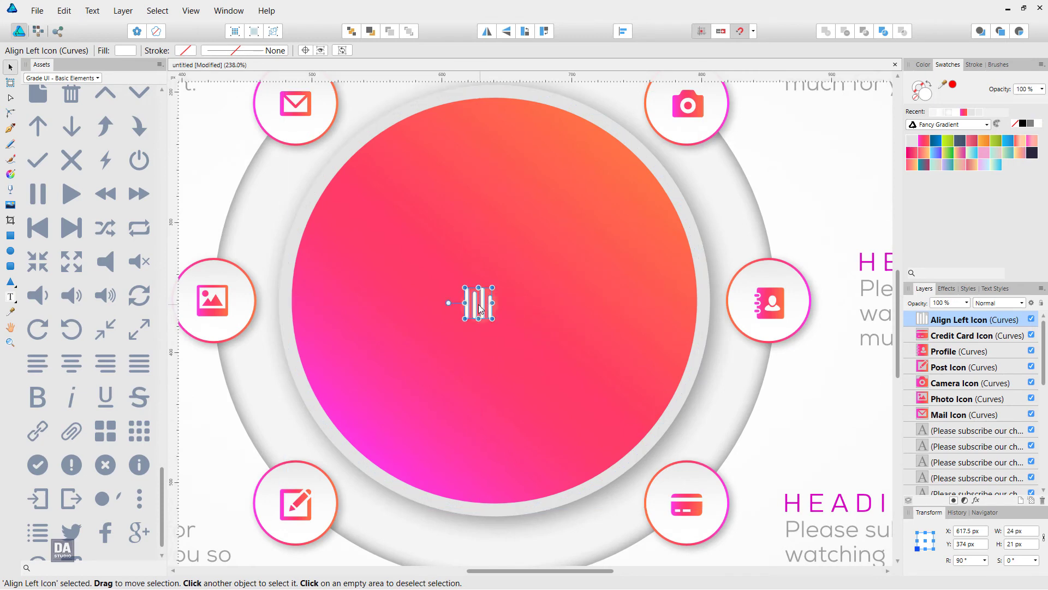
mouse_move(480, 309)
mouse_down()
mouse_move(494, 200)
mouse_move(512, 215)
mouse_up()
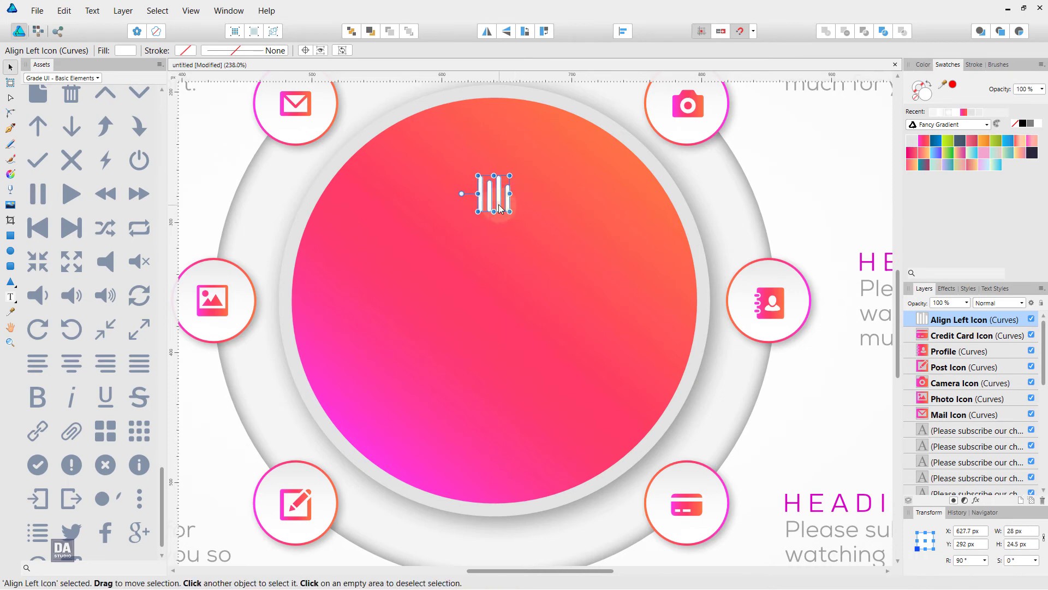
drag(499, 205, 486, 292)
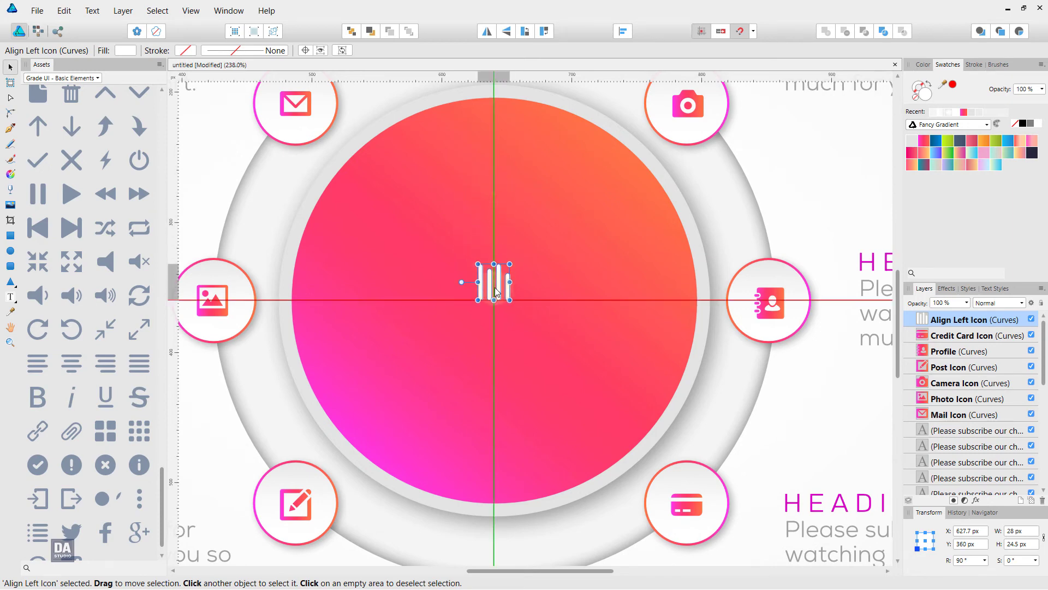
click(87, 79)
click(75, 123)
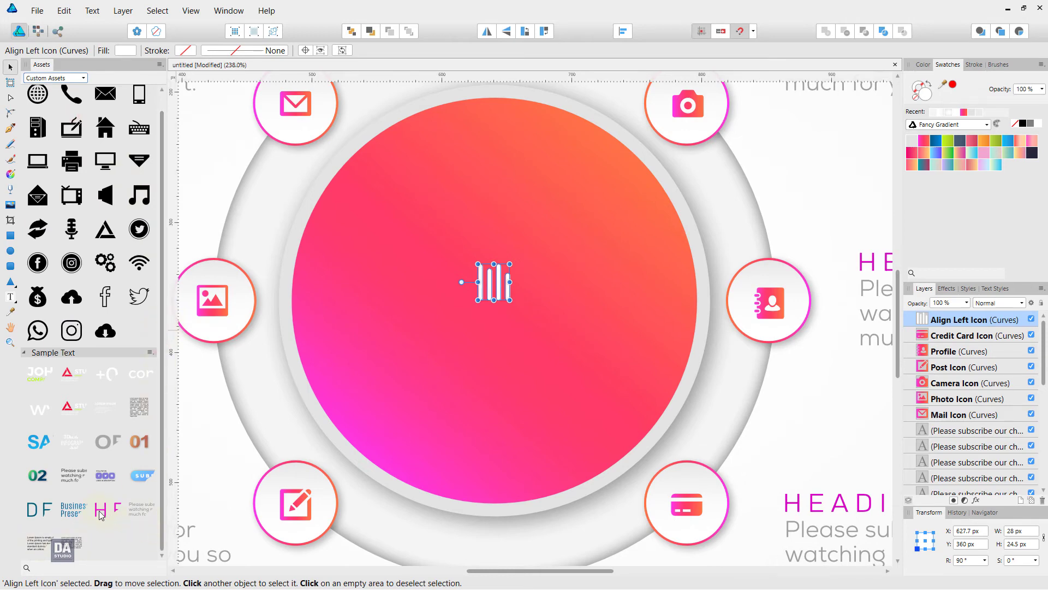
Add the Business Presentation sample text to the disc and shrink its font size and leading.
drag(83, 515, 515, 204)
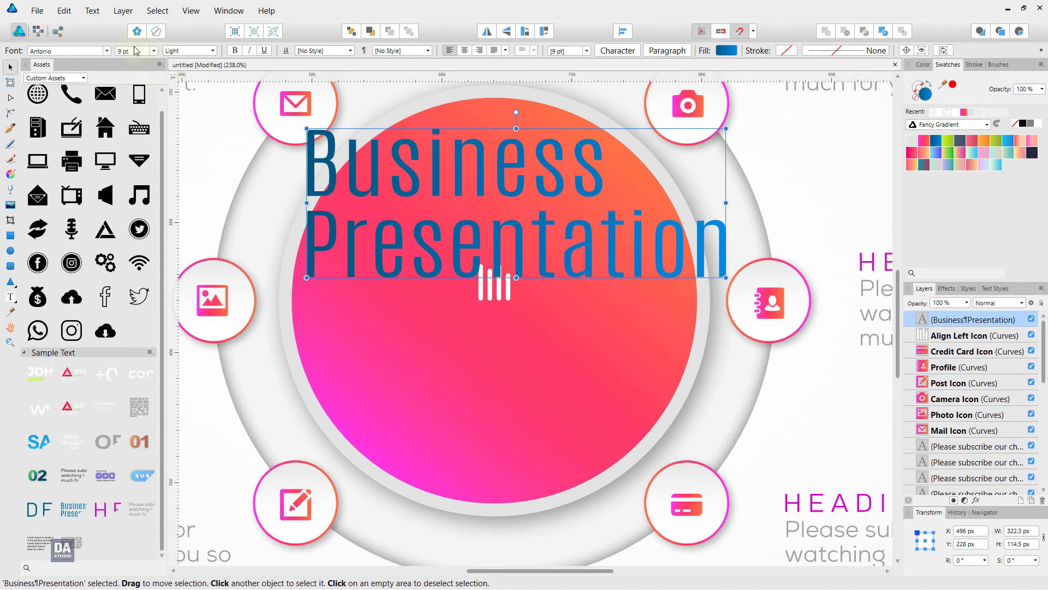
scroll(136, 51, down, 3)
scroll(137, 52, down, 1)
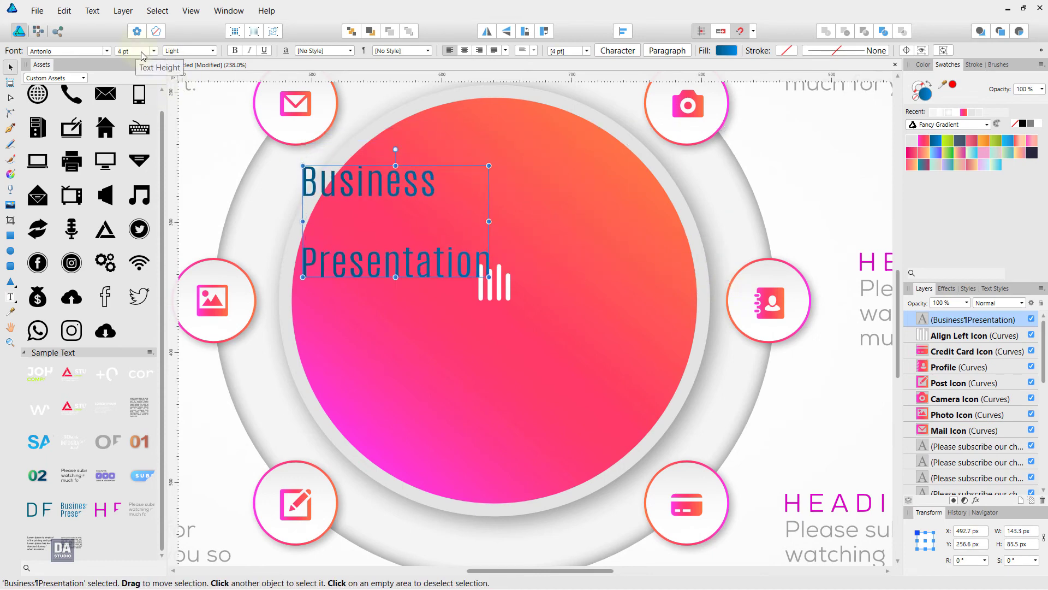
click(626, 53)
scroll(778, 218, down, 3)
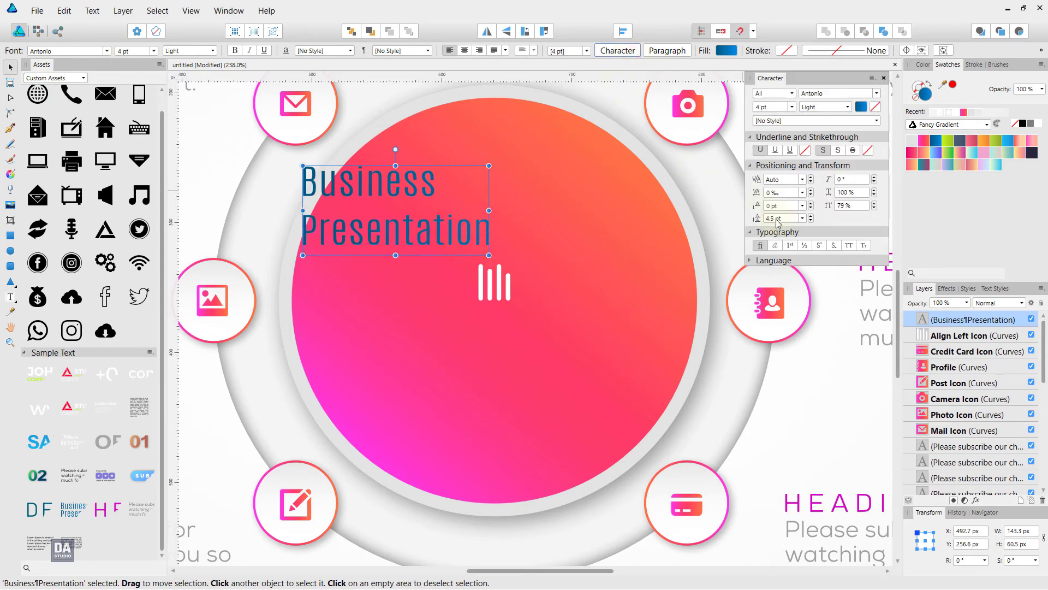
scroll(778, 219, down, 1)
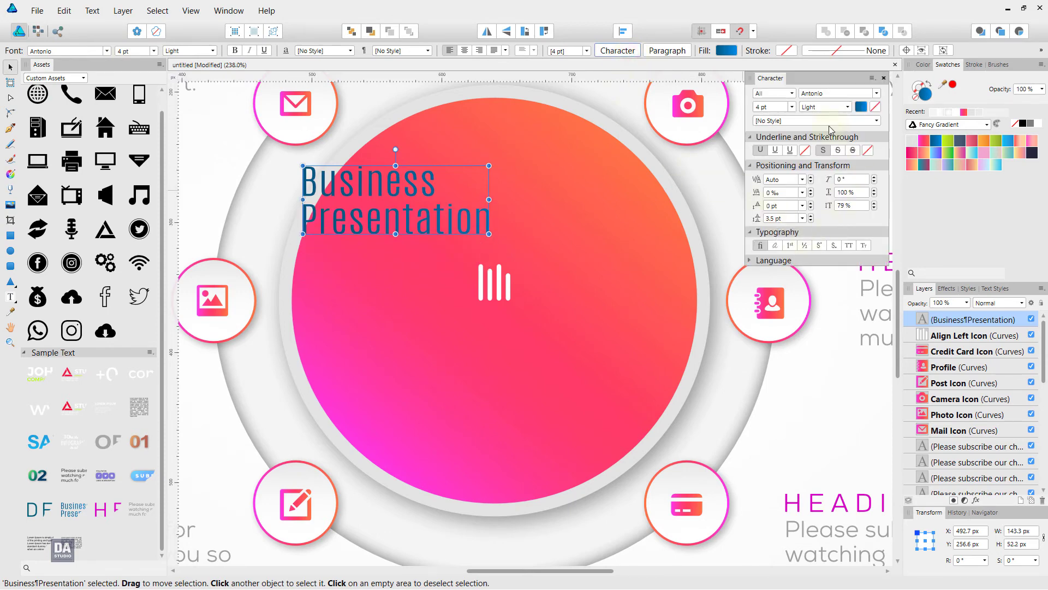
Make the Business Presentation title white and centre it above the chart icon.
click(740, 137)
drag(405, 222, 499, 237)
click(1037, 125)
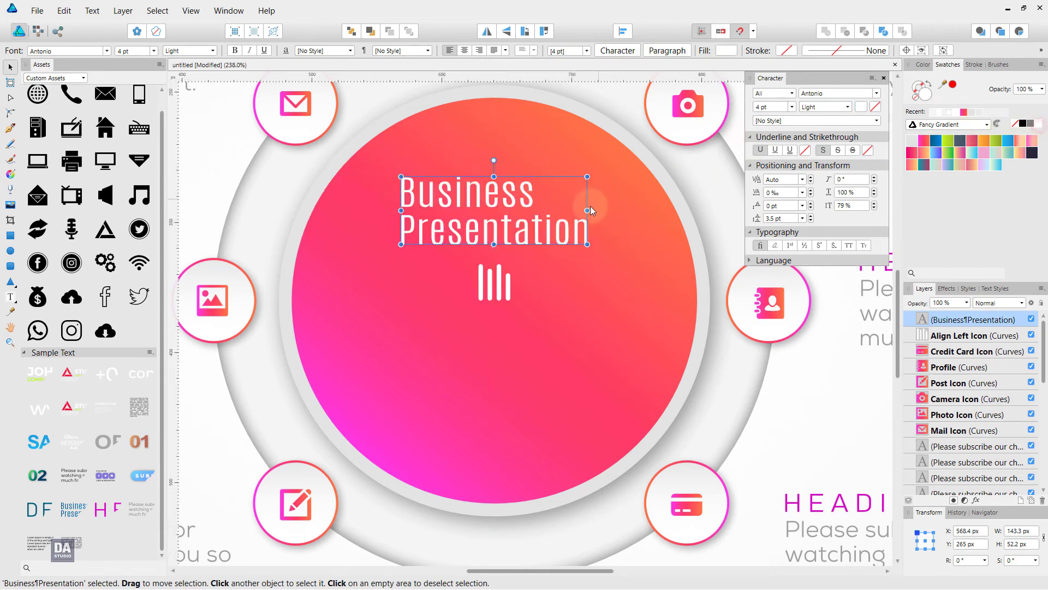
drag(563, 236, 561, 230)
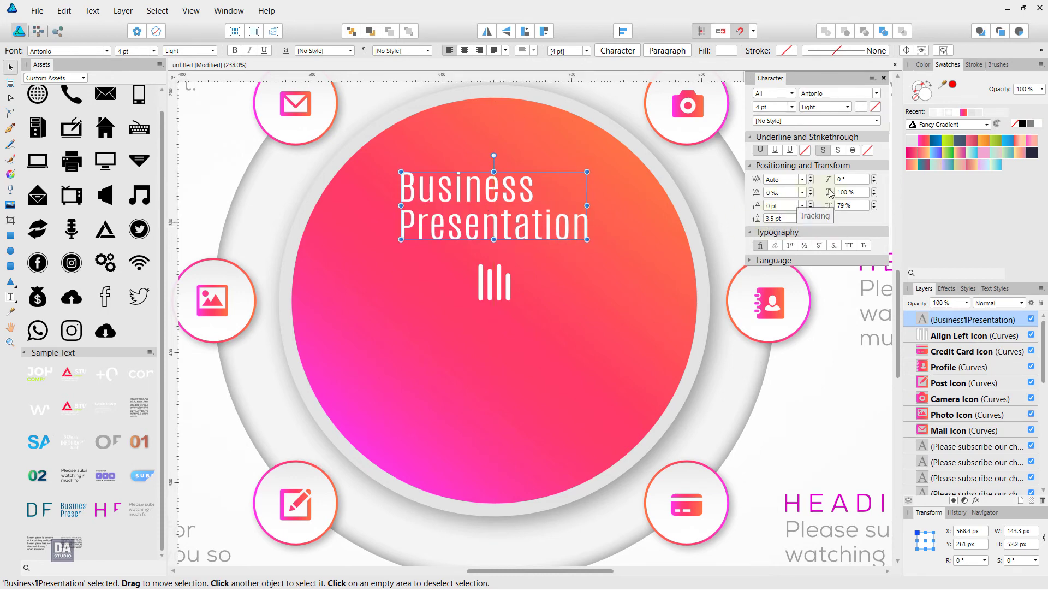
scroll(845, 212, down, 1)
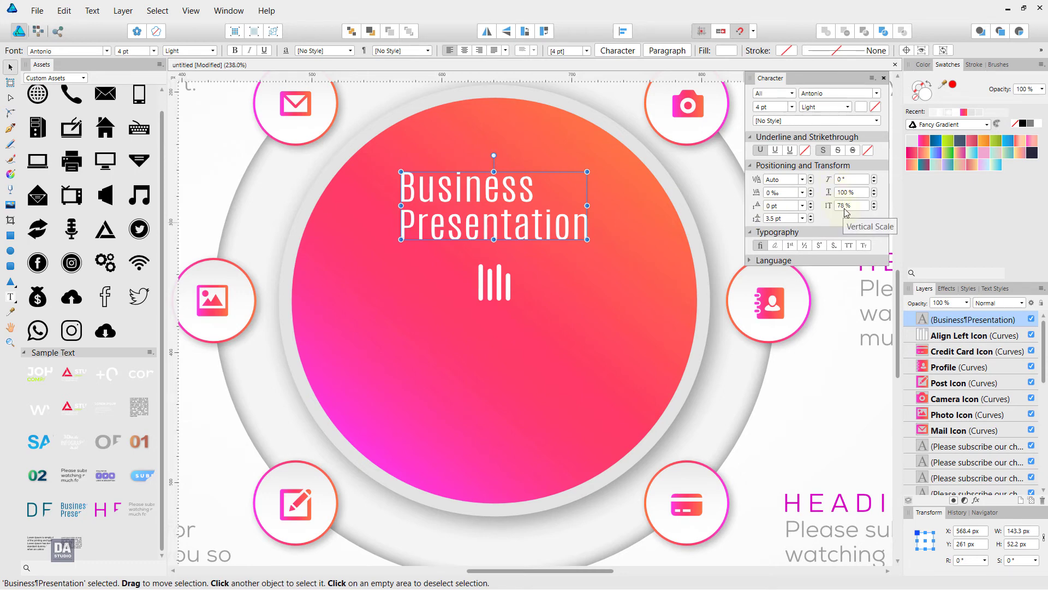
scroll(845, 212, down, 1)
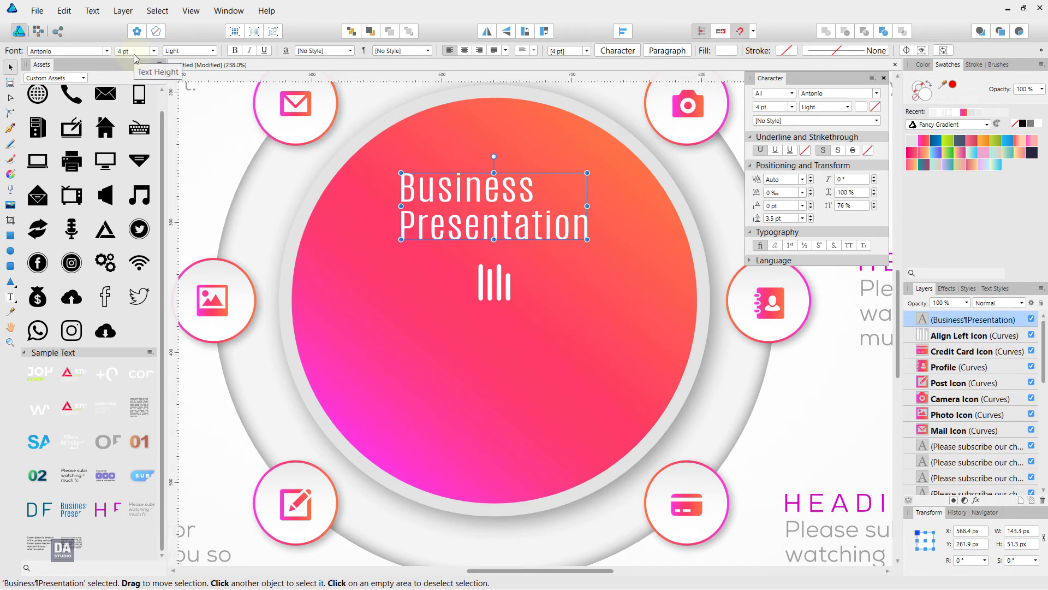
scroll(134, 51, down, 1)
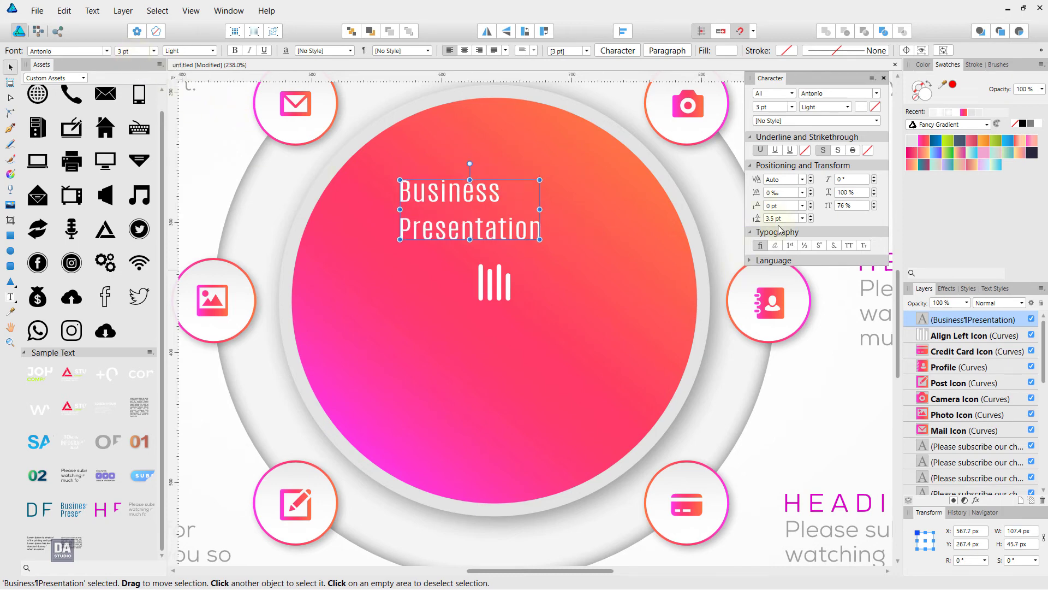
scroll(779, 225, down, 1)
drag(443, 215, 477, 228)
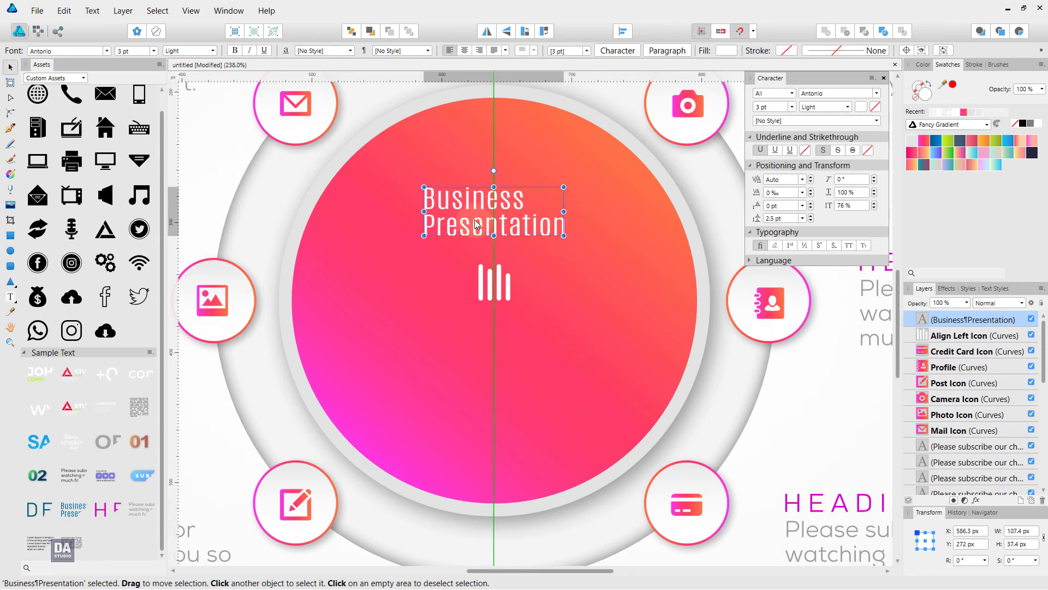
drag(476, 228, 475, 225)
Move the chart icon up slightly on the disc.
click(825, 381)
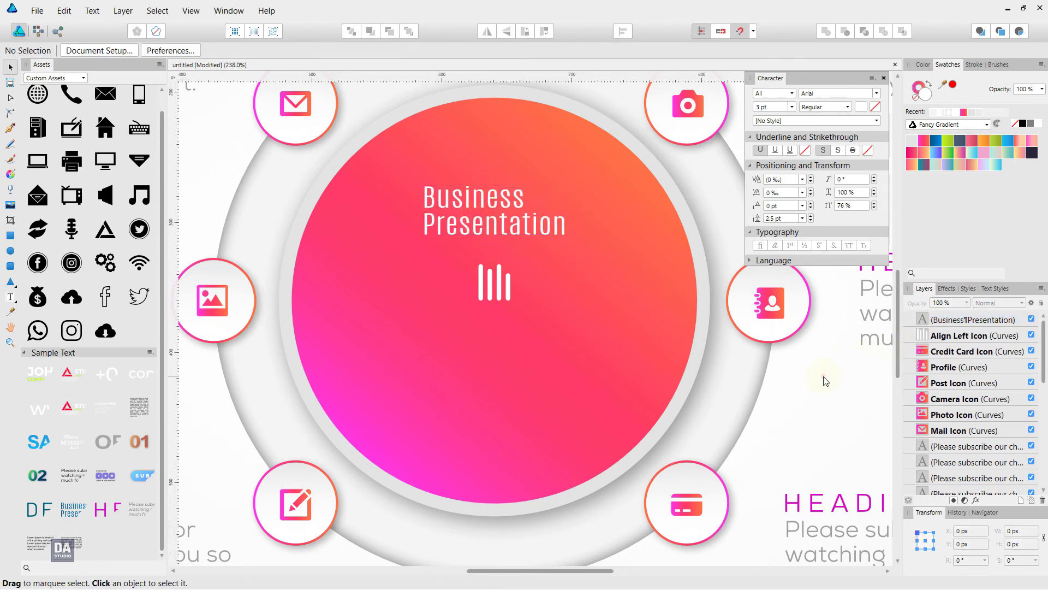
click(493, 295)
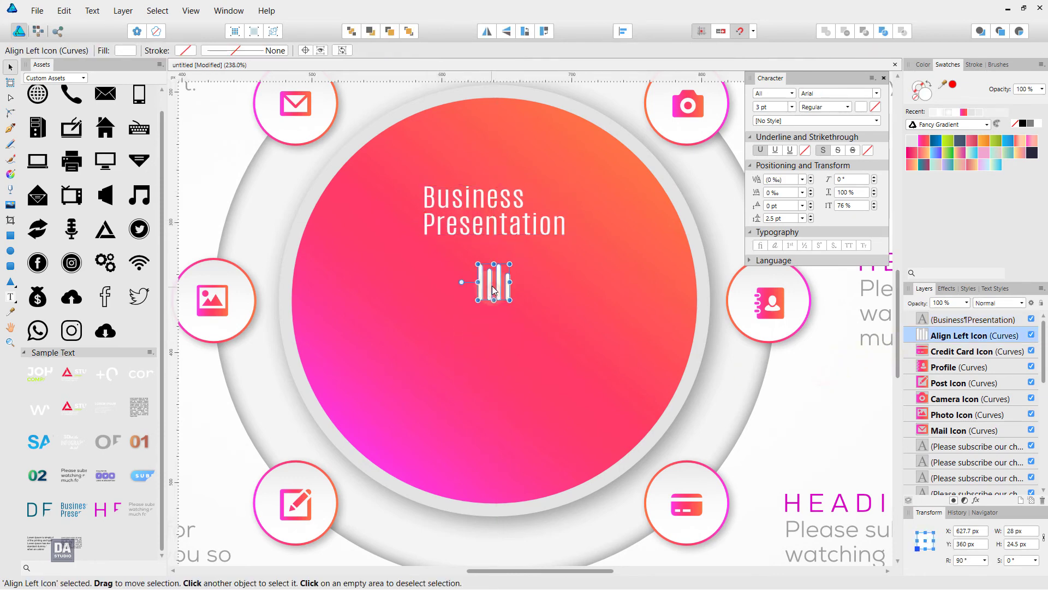
drag(493, 290, 494, 283)
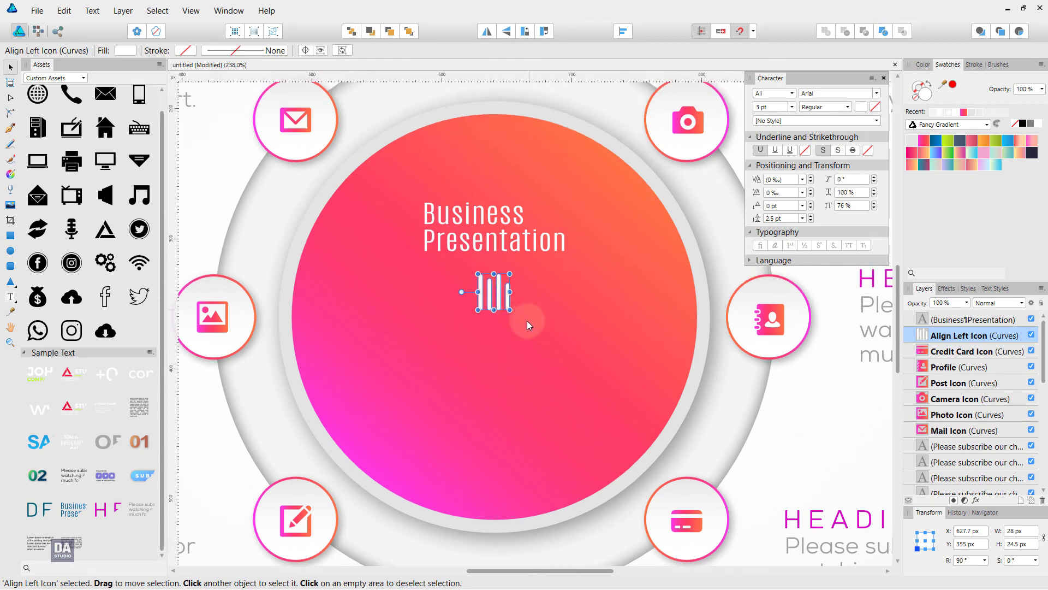
scroll(526, 320, up, 5)
key(v)
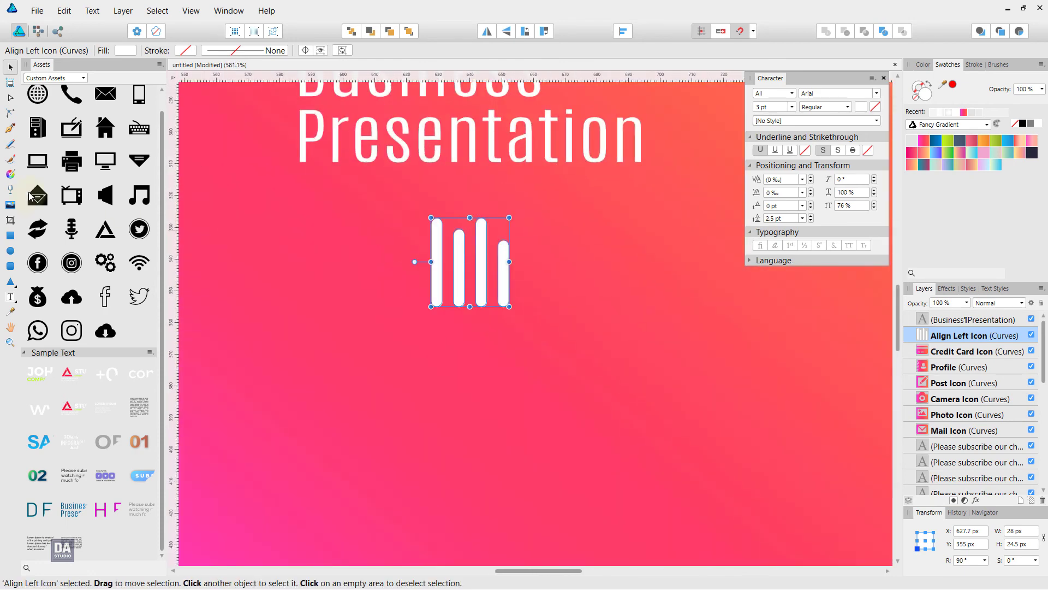
Draw an L-shaped axis line beside and below the bars with the Pen tool.
key(p)
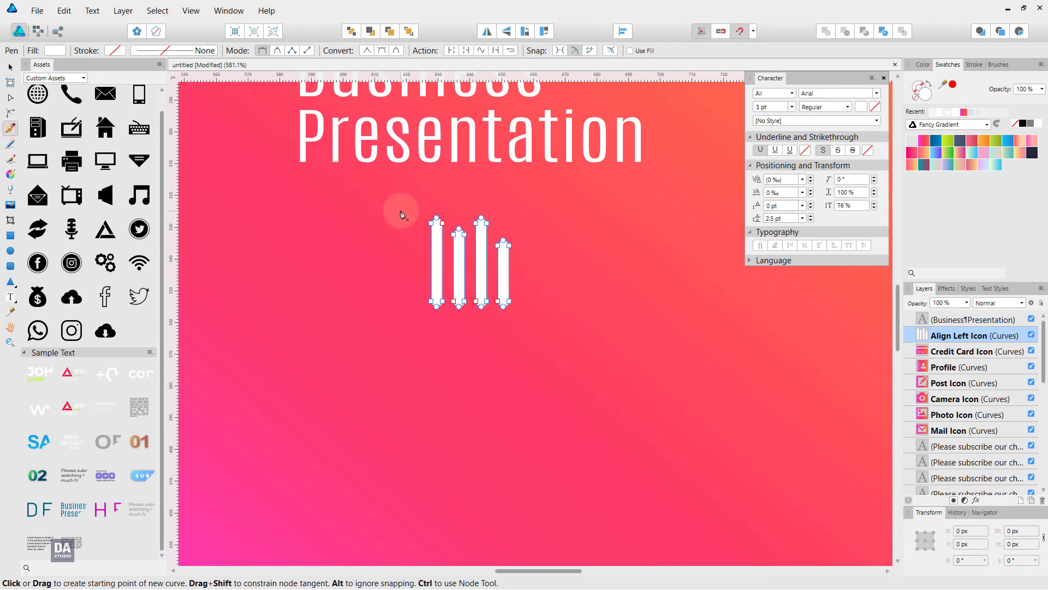
click(400, 208)
click(400, 322)
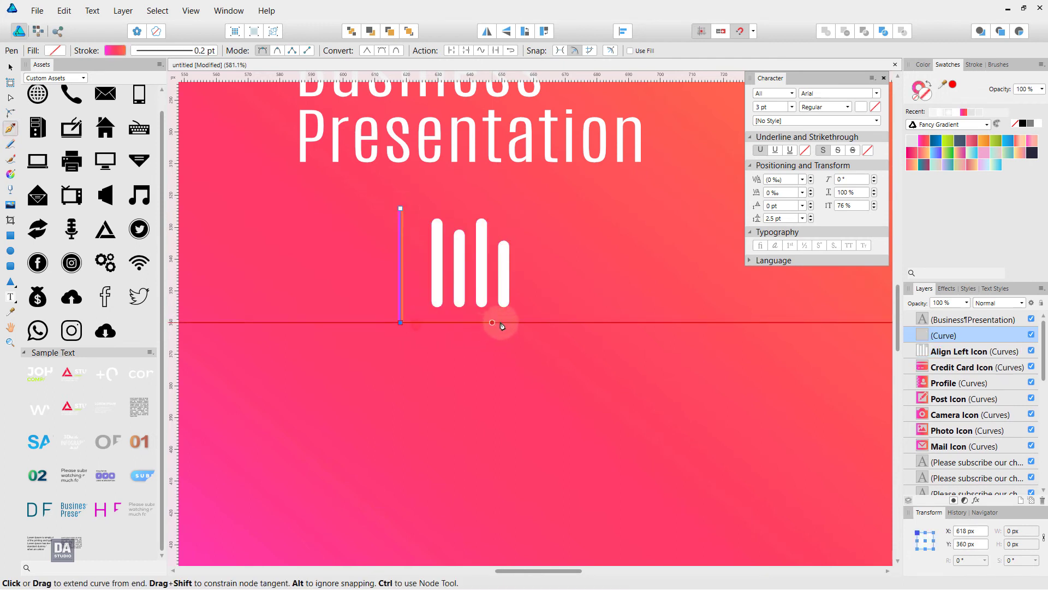
click(509, 322)
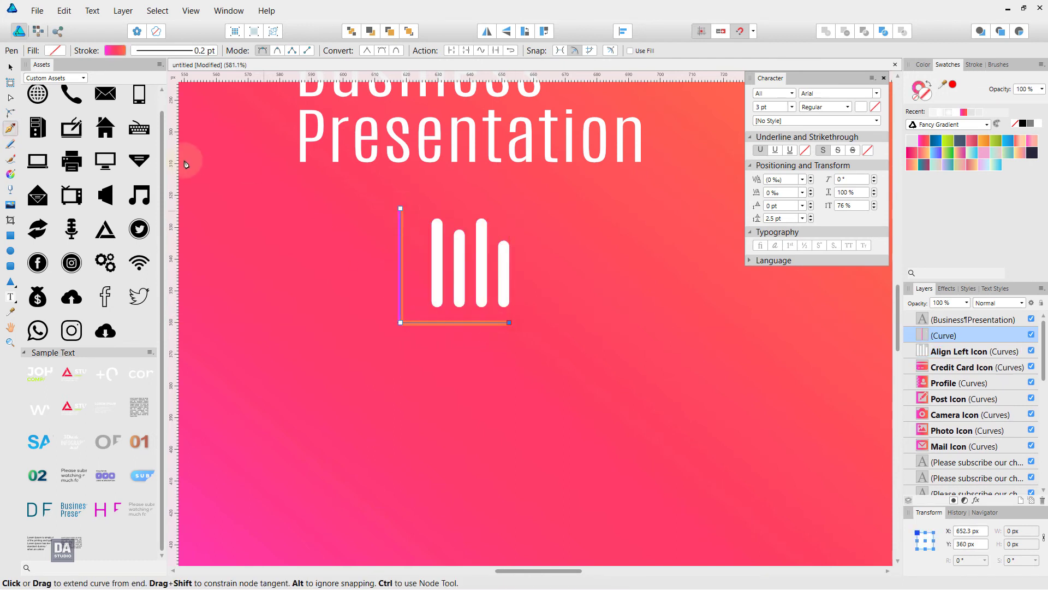
click(10, 67)
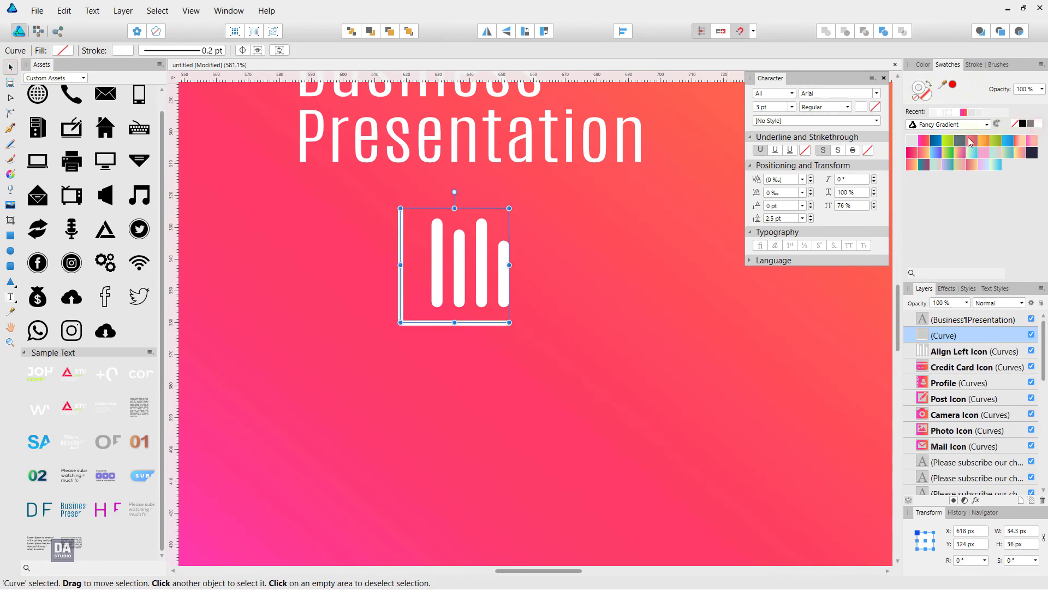
Give the axis line a 0.5 pt stroke and shorten it to 33 px high.
click(974, 65)
click(1020, 98)
text(1)
key(Return)
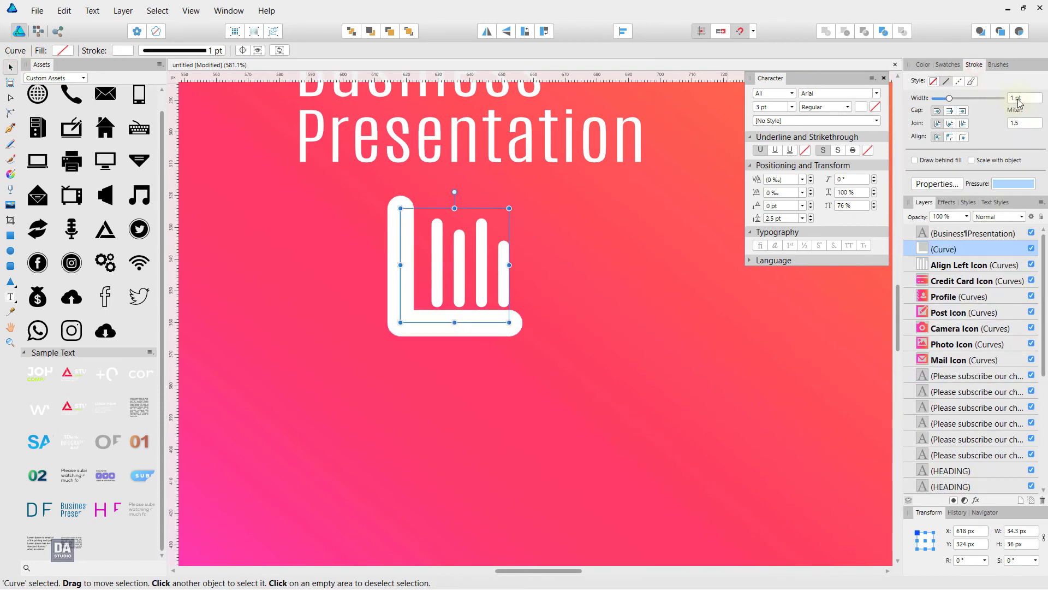
scroll(1020, 102, down, 2)
scroll(1020, 102, down, 2)
scroll(1020, 102, down, 2)
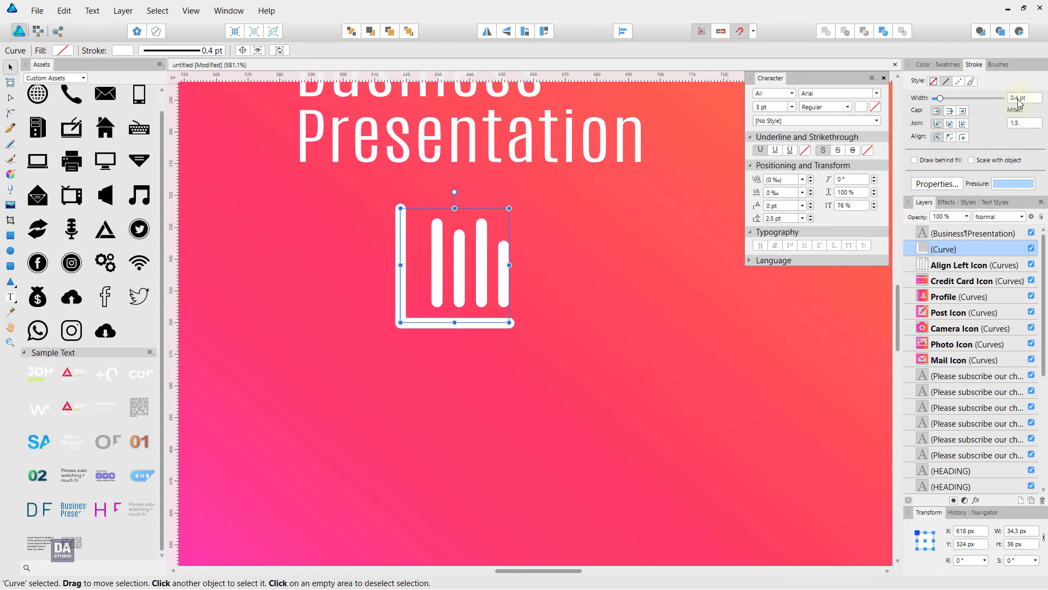
scroll(1019, 101, up, 1)
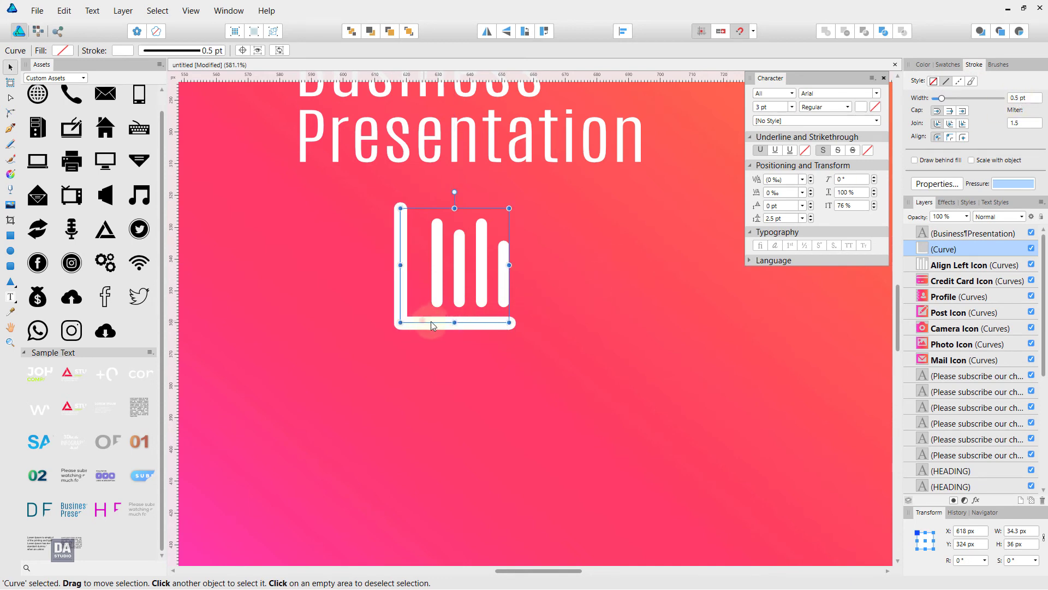
drag(431, 322, 440, 322)
drag(464, 208, 467, 221)
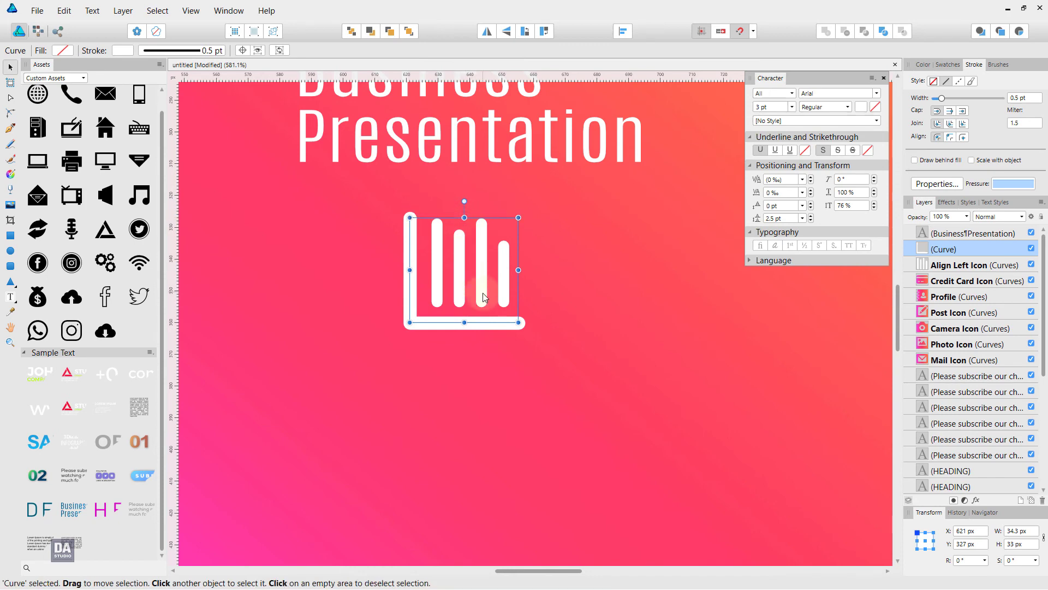
scroll(482, 292, down, 5)
click(523, 517)
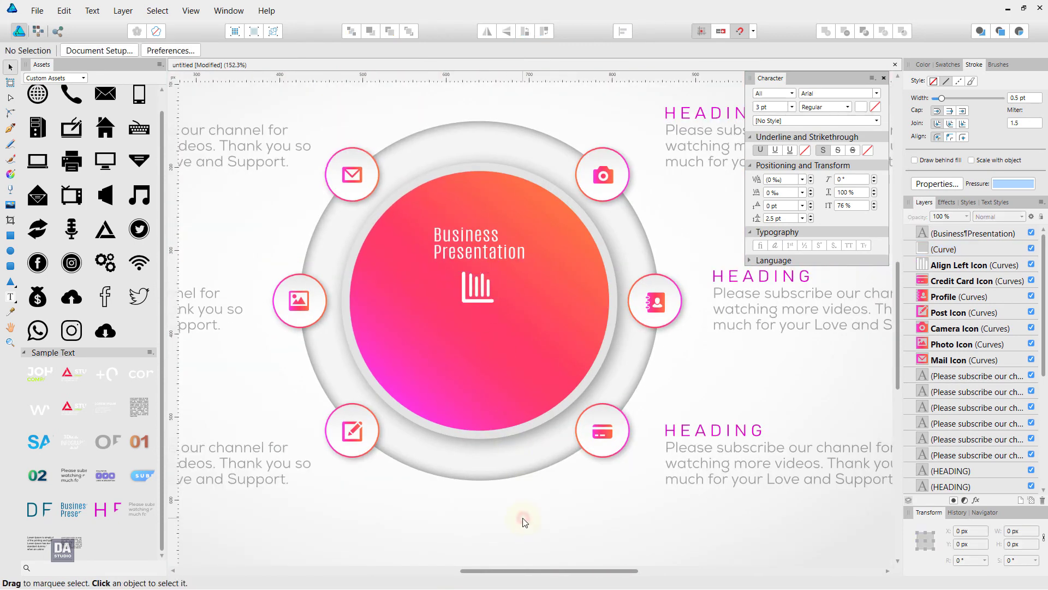
Apply Align Centre to the Business Presentation title, then check the bars and axis selection.
click(500, 255)
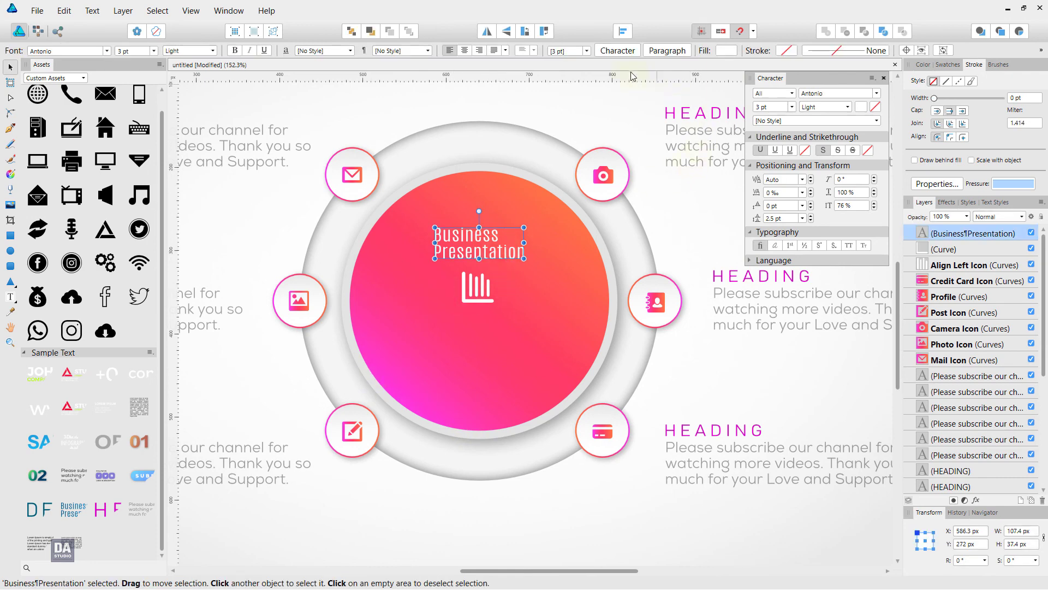
click(466, 53)
click(464, 521)
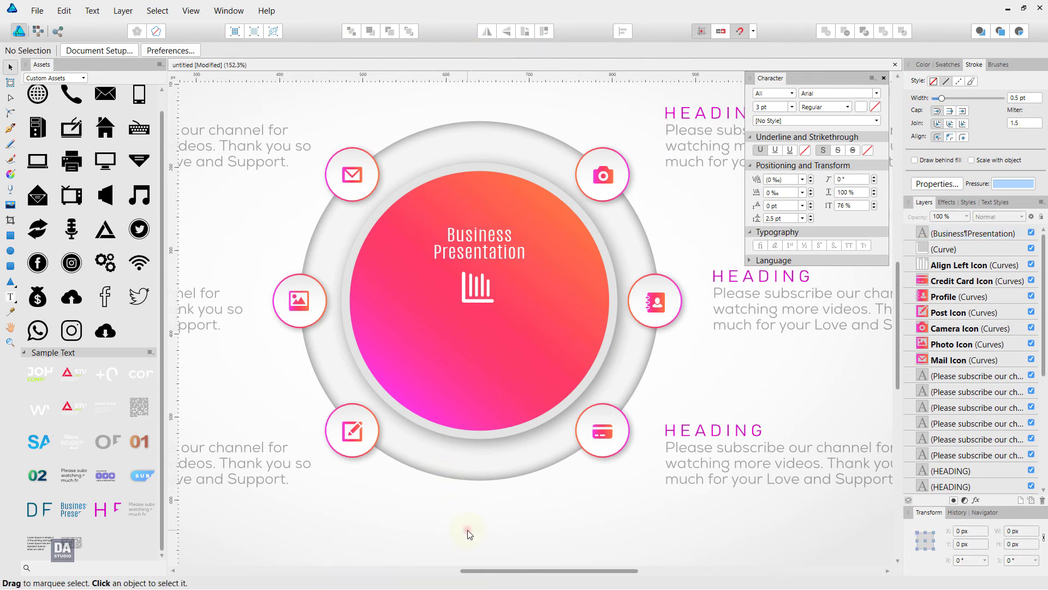
click(484, 293)
shift+click(482, 300)
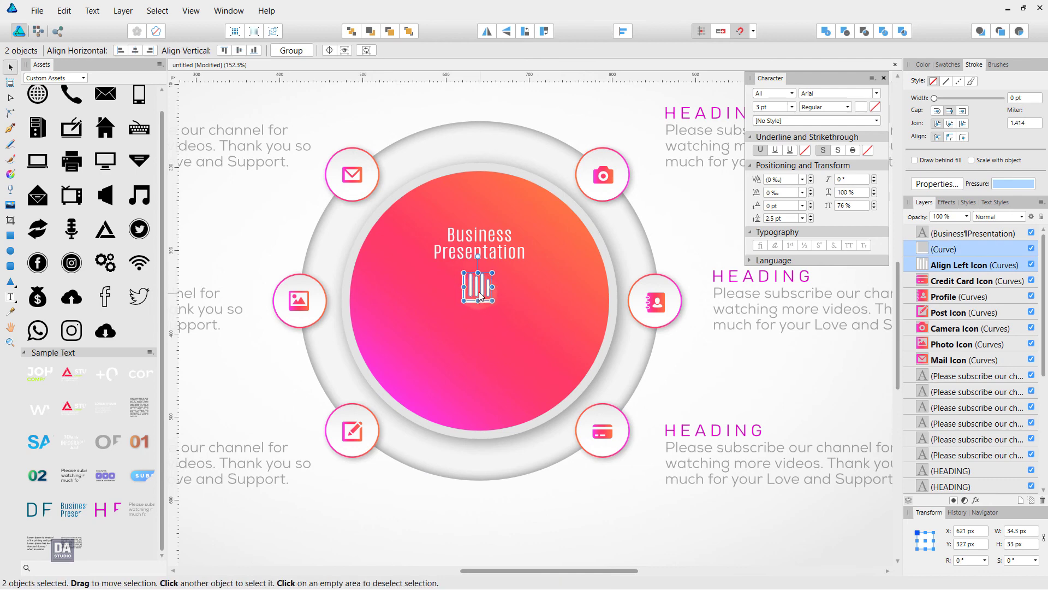
click(542, 533)
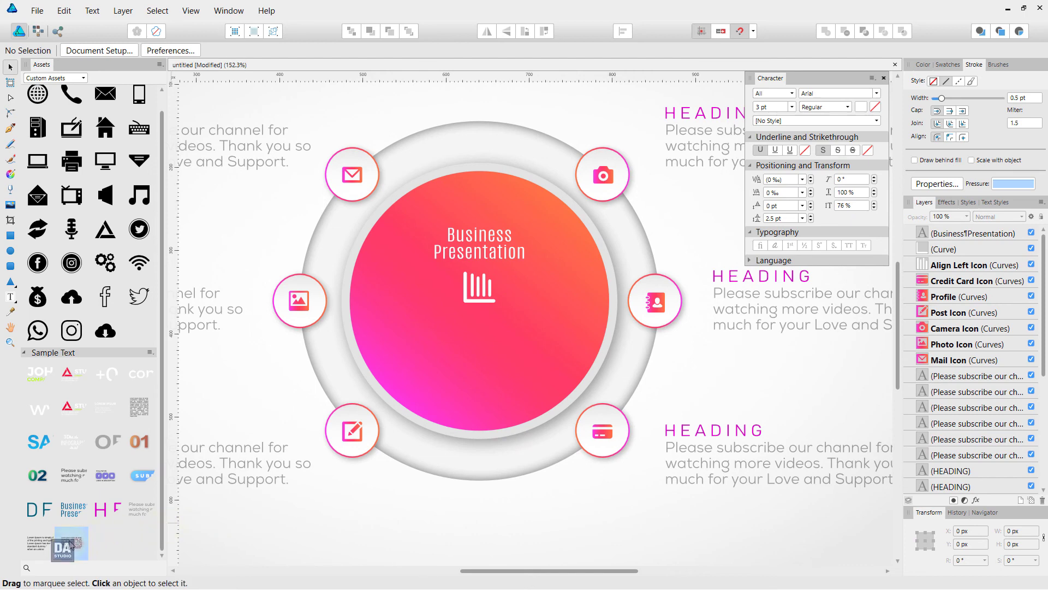
Drop a white Lorem ipsum text block below the chart icon and fit the page in view.
drag(71, 543, 476, 375)
click(948, 65)
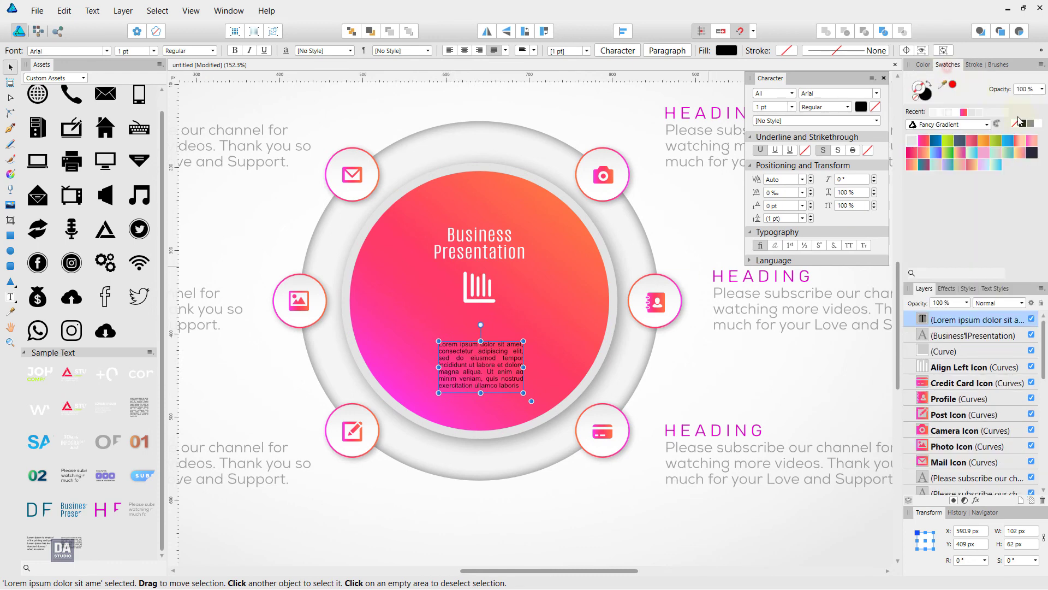
click(1037, 125)
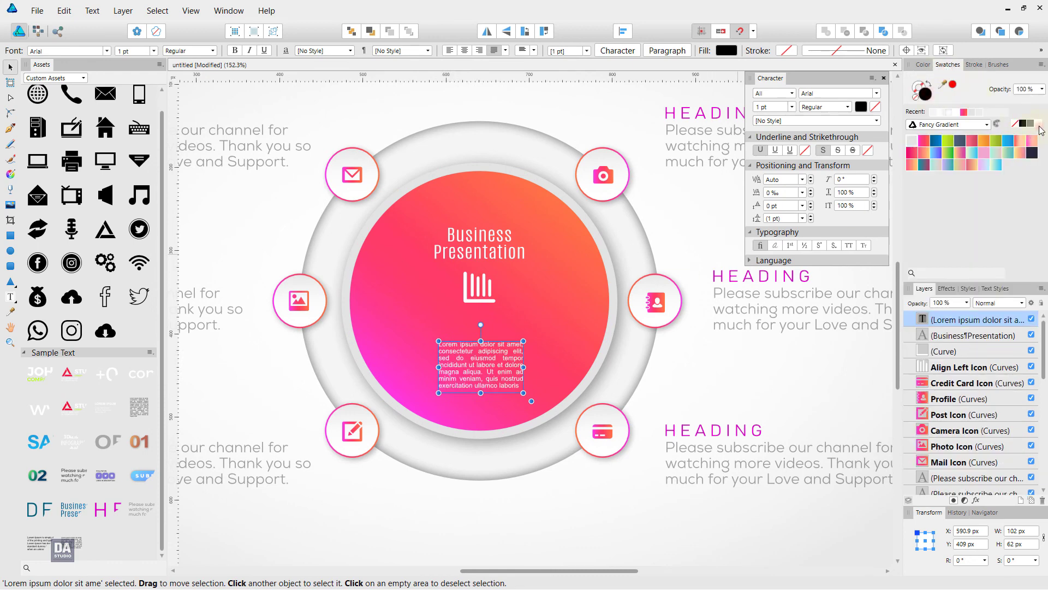
click(624, 489)
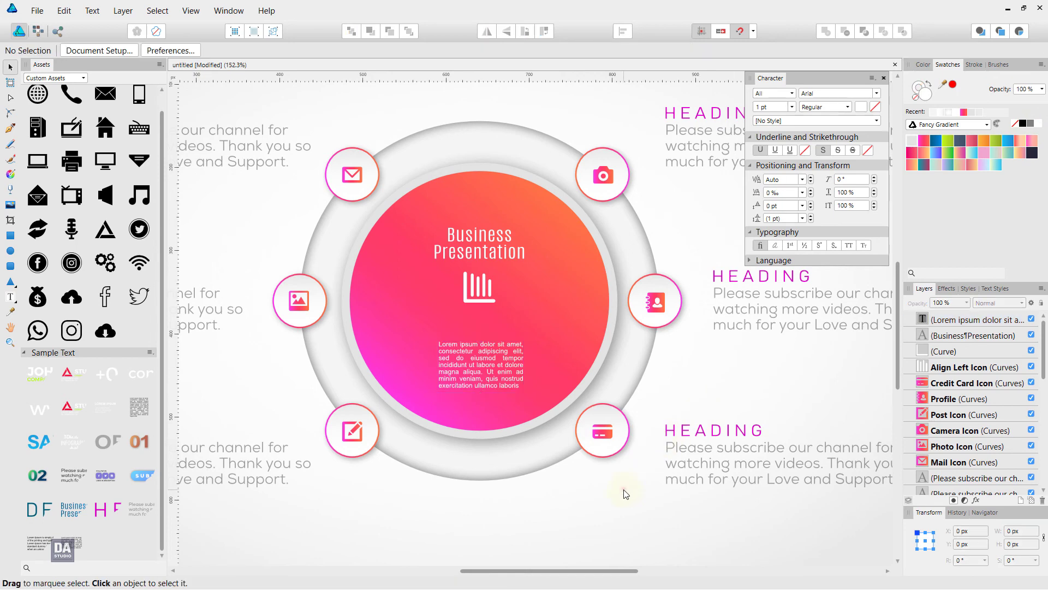
key(ctrl+0)
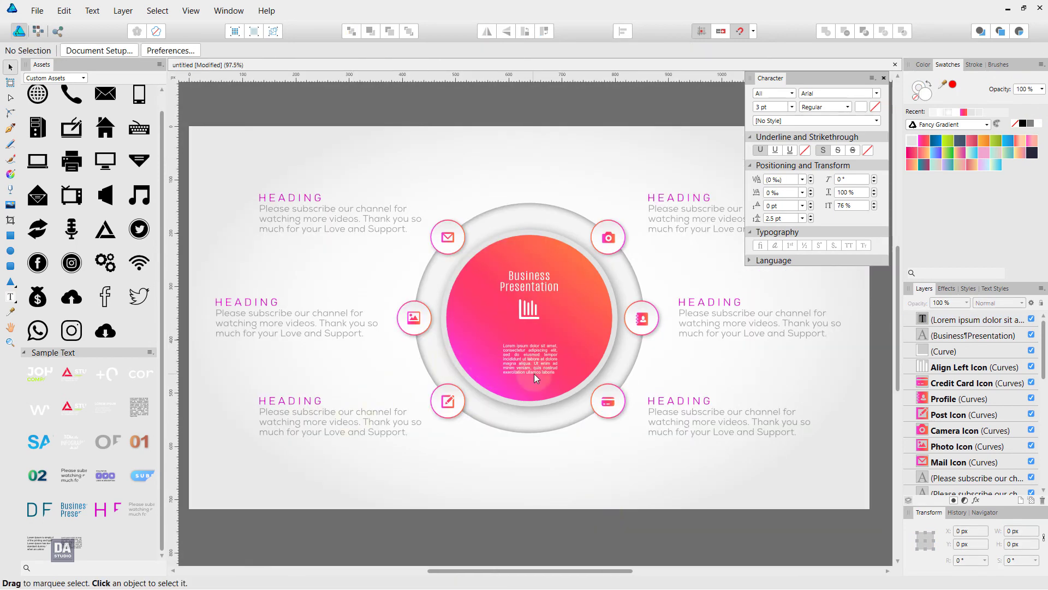
Increase the Business Presentation title's font size to 3.3 pt.
click(535, 288)
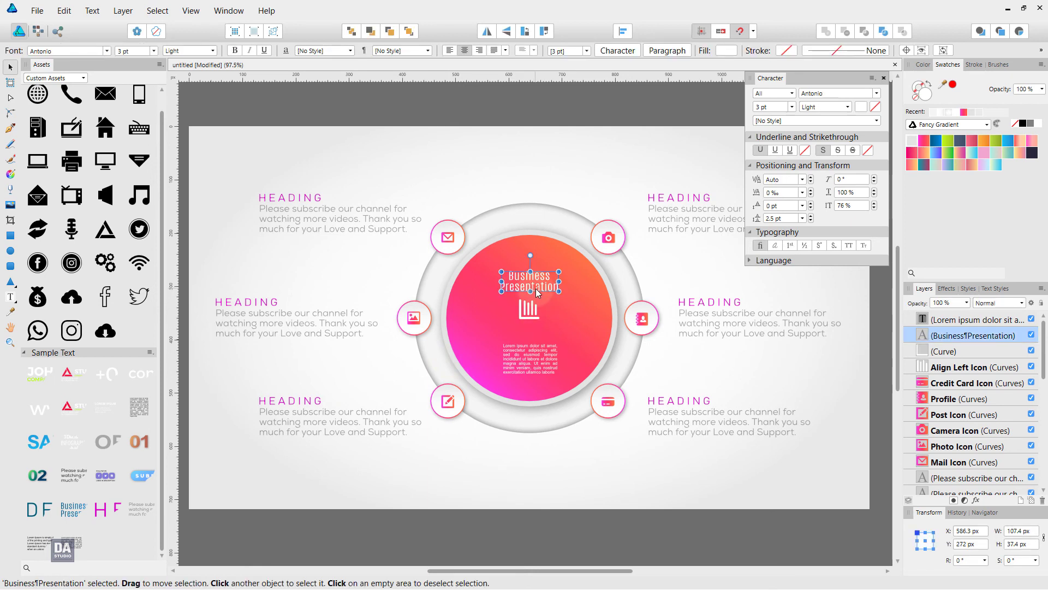
scroll(133, 53, up, 1)
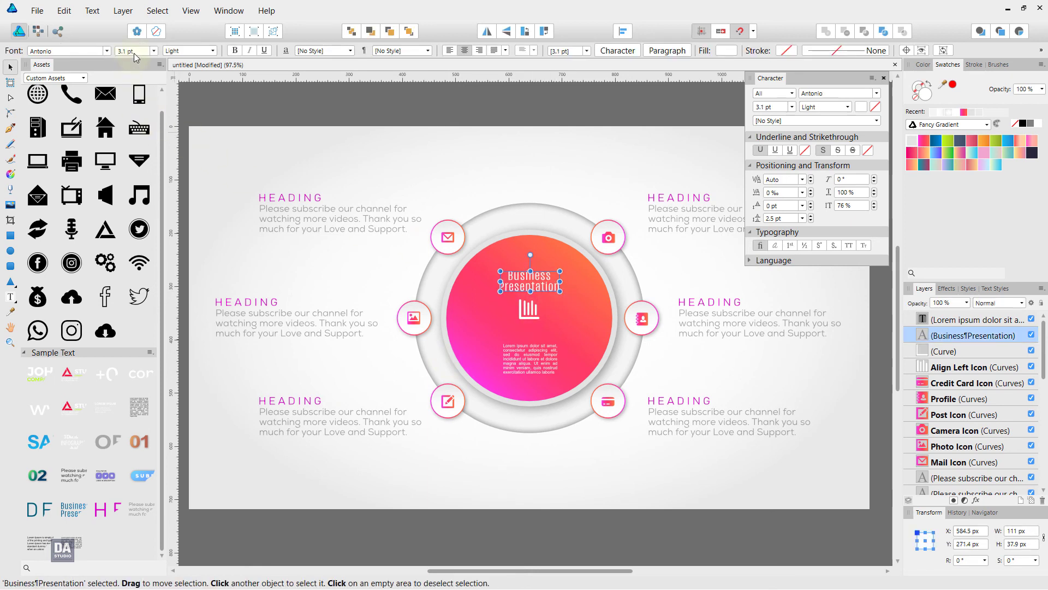
scroll(133, 54, up, 1)
scroll(133, 53, up, 1)
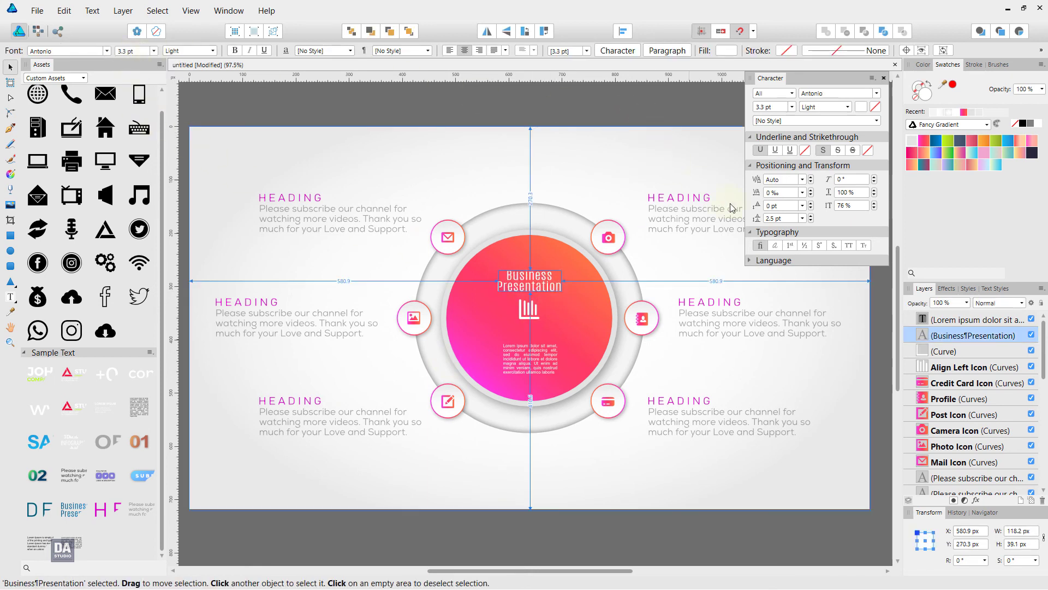
scroll(782, 218, up, 1)
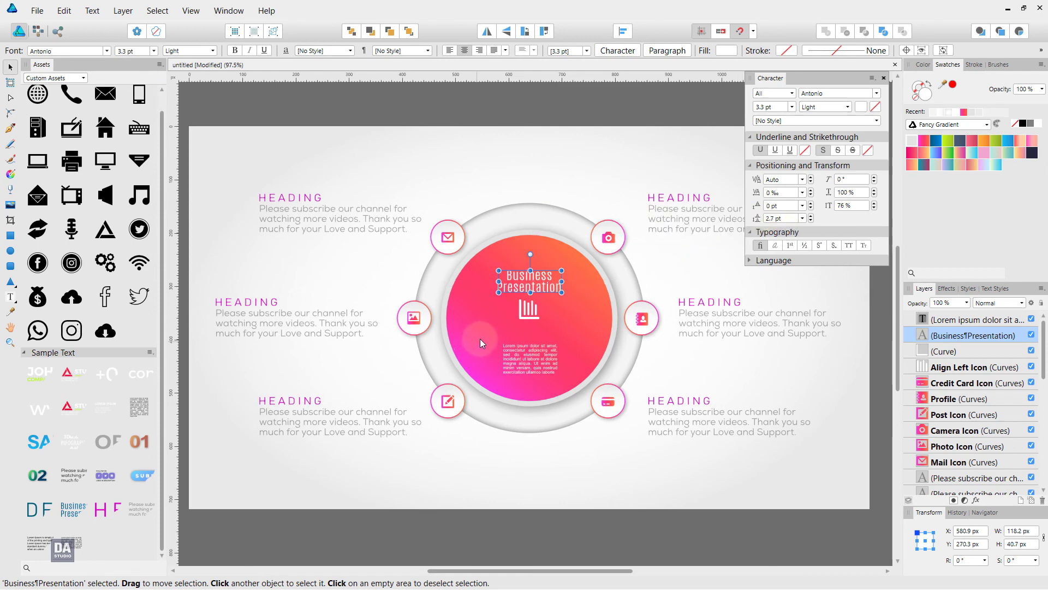
click(549, 458)
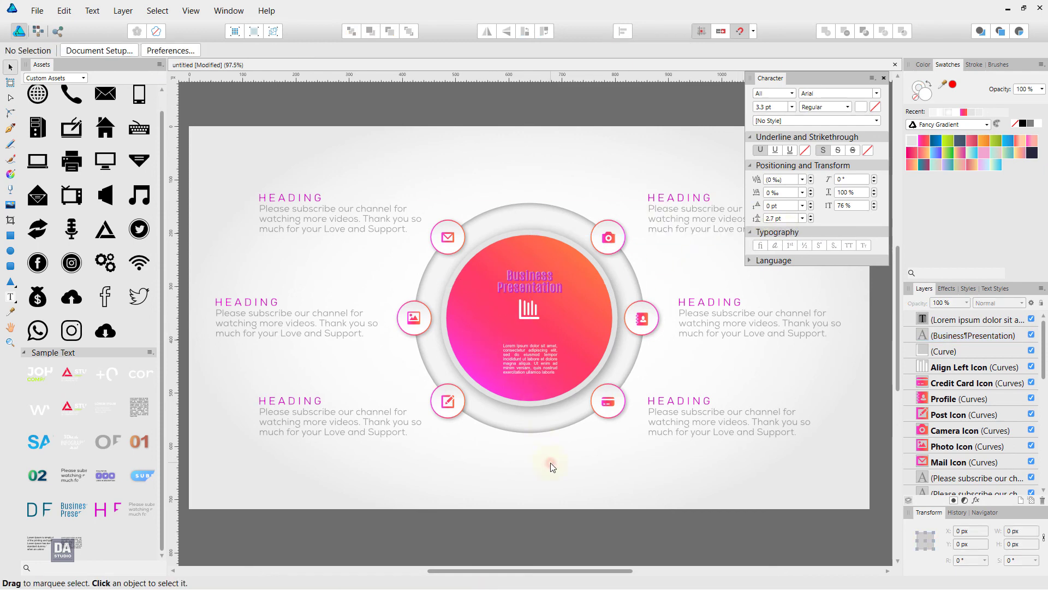
Group the bars with their axis line and move the chart group slightly lower.
click(532, 310)
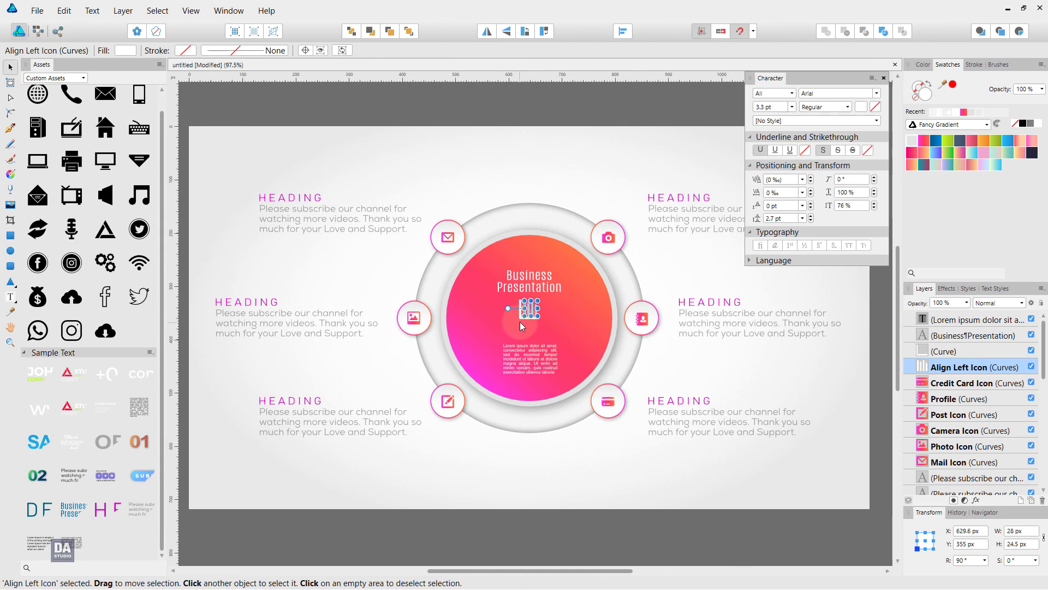
scroll(548, 323, up, 1)
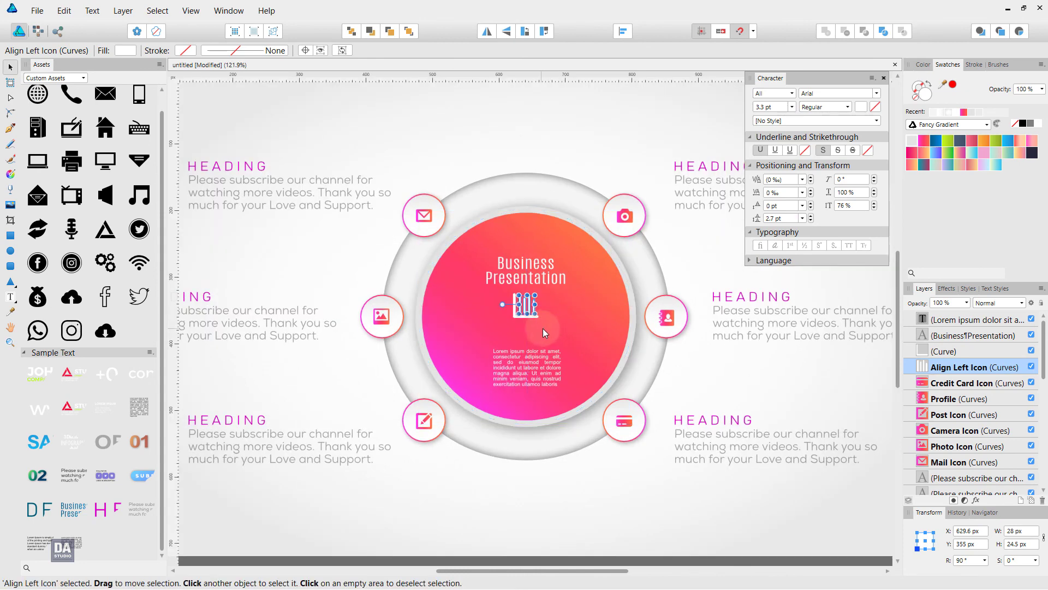
ctrl+click(976, 352)
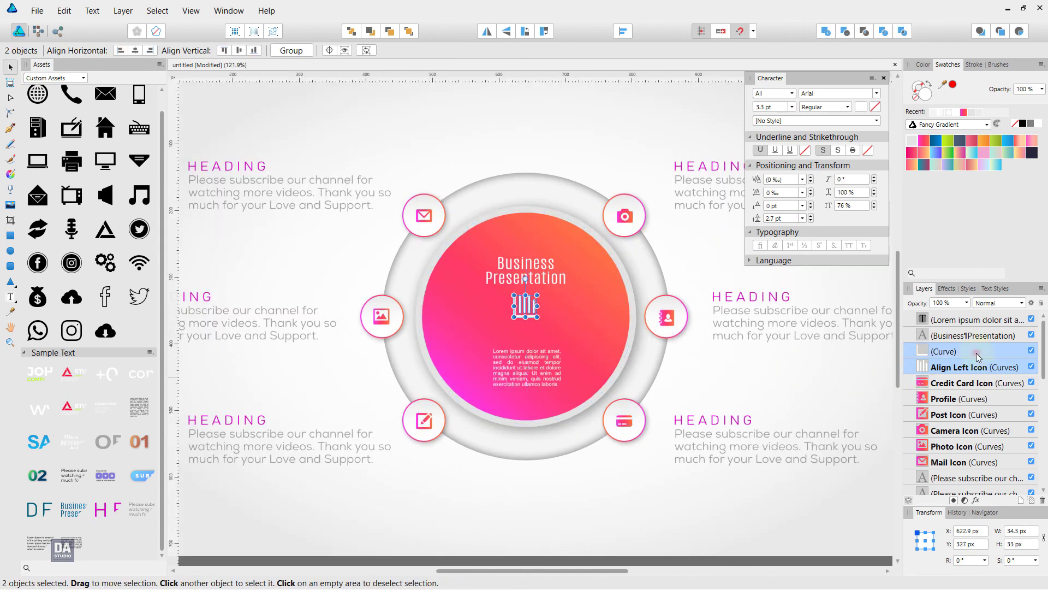
key(ctrl+g)
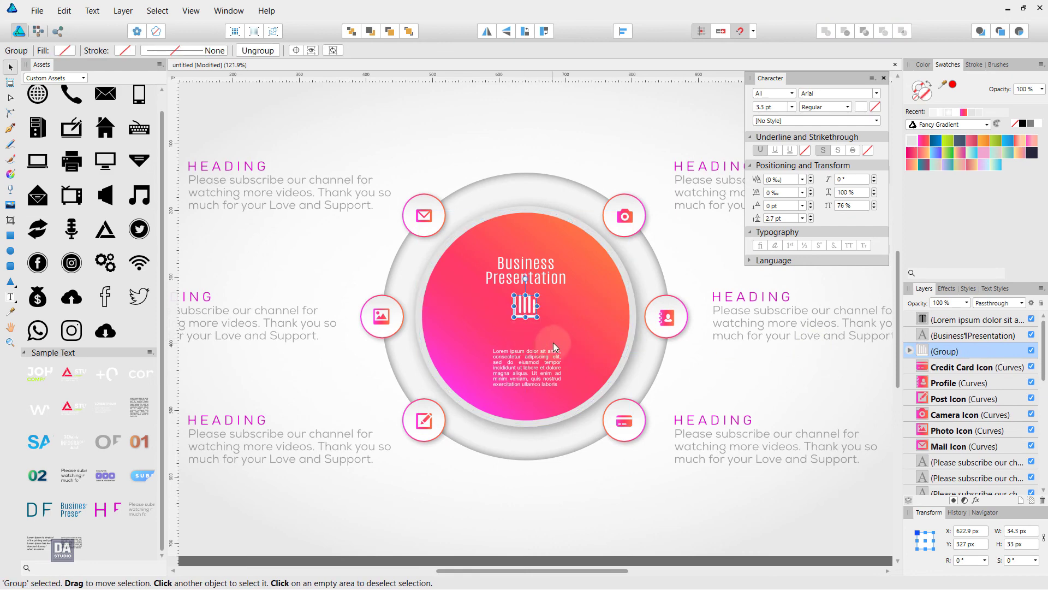
key(Down)
key(Down)
key(Down)
key(Down)
key(Down)
key(Down)
key(Down)
key(Down)
key(Down)
drag(527, 313, 551, 339)
scroll(536, 323, up, 2)
scroll(536, 323, up, 3)
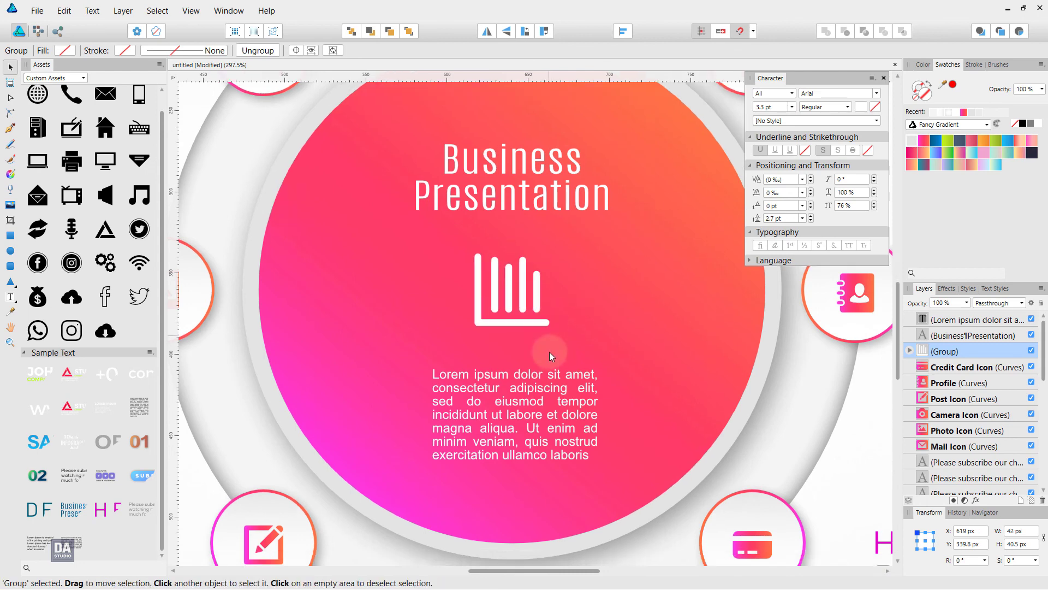
scroll(549, 352, down, 6)
Deselect everything and close the floating Character panel.
click(565, 479)
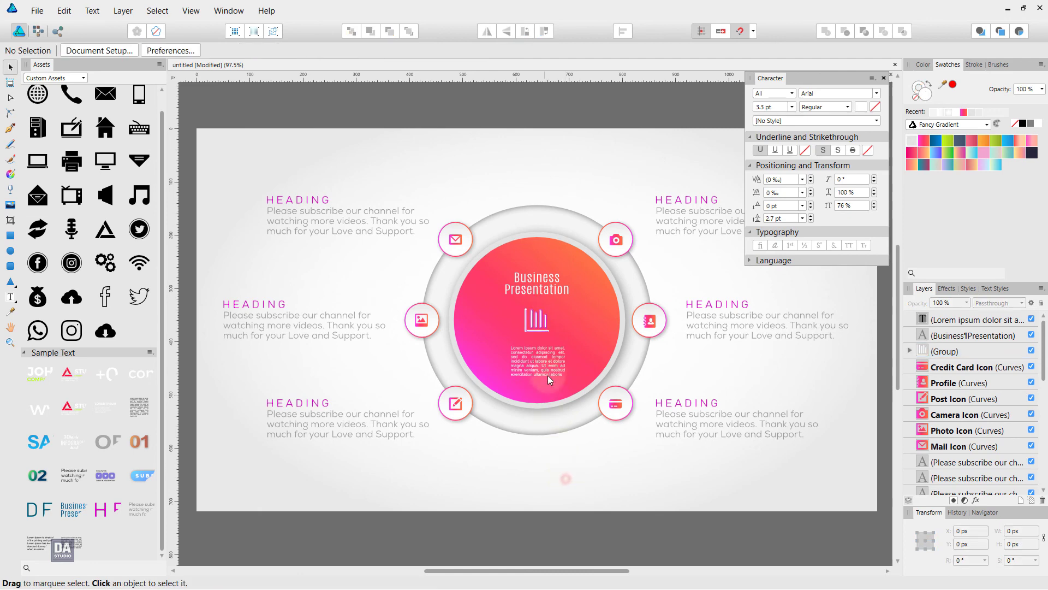
click(552, 290)
click(596, 484)
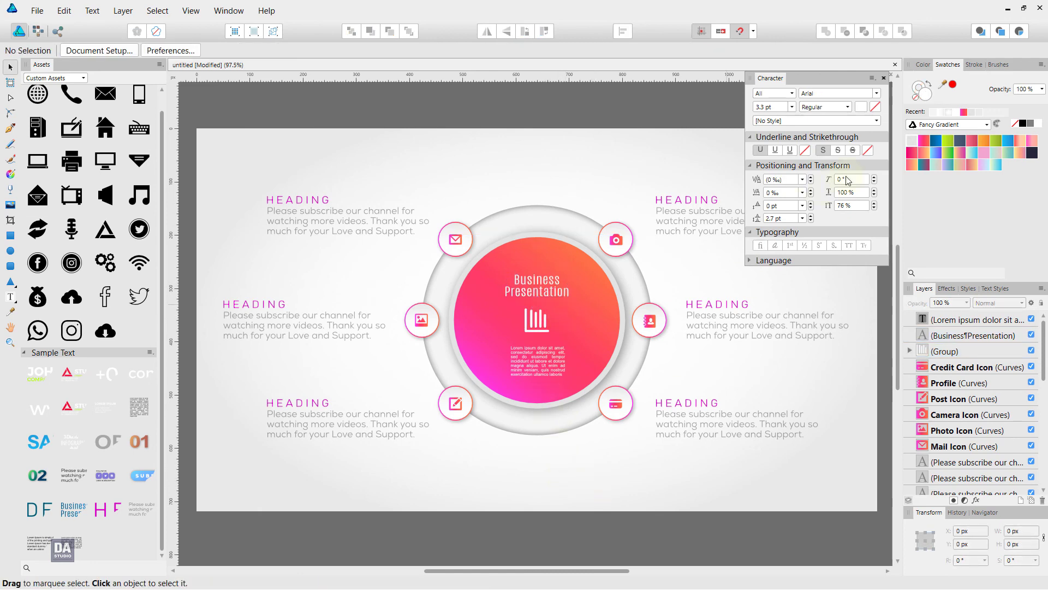
click(884, 77)
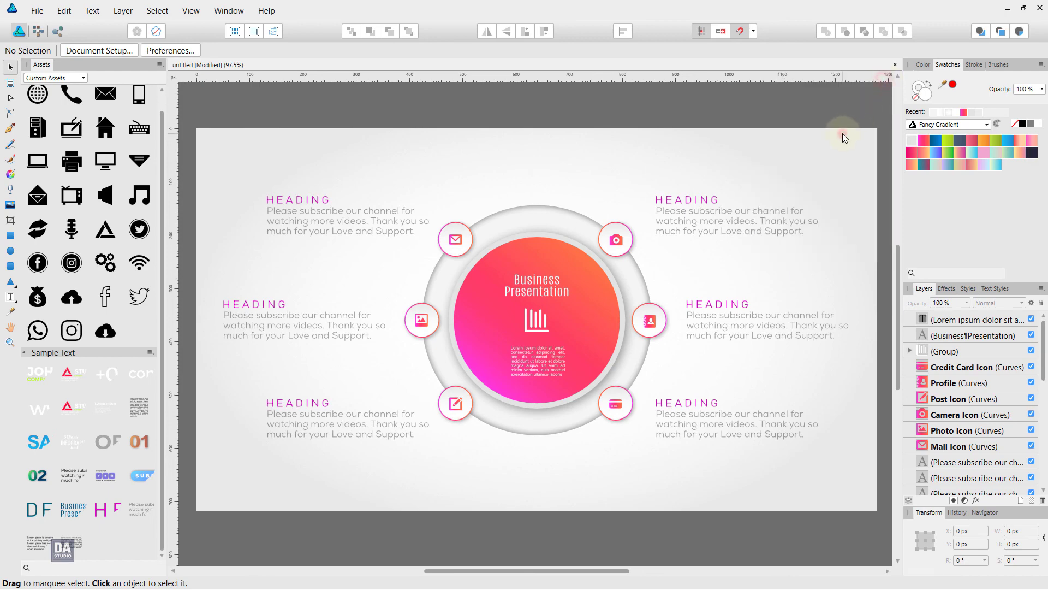